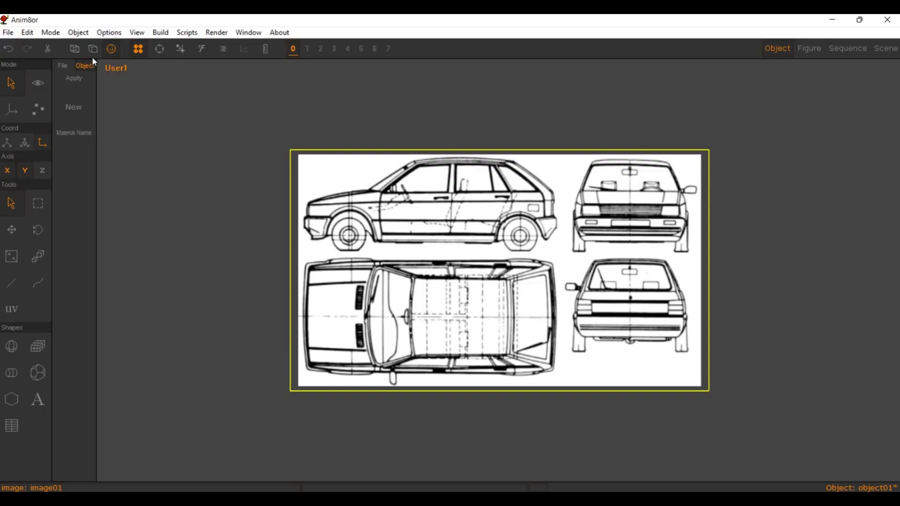
# Step: Switch the viewport to the Front view showing the car blueprint
pyautogui.click(105, 68)
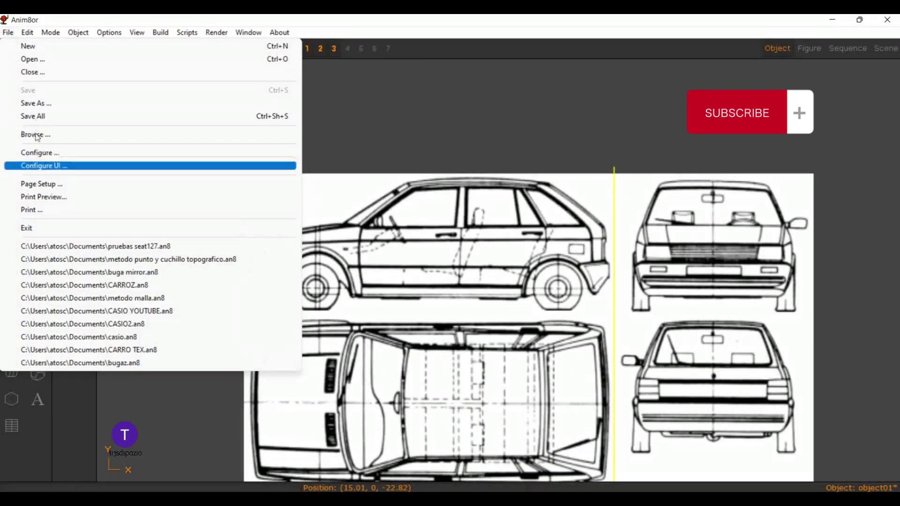
pyautogui.click(38, 165)
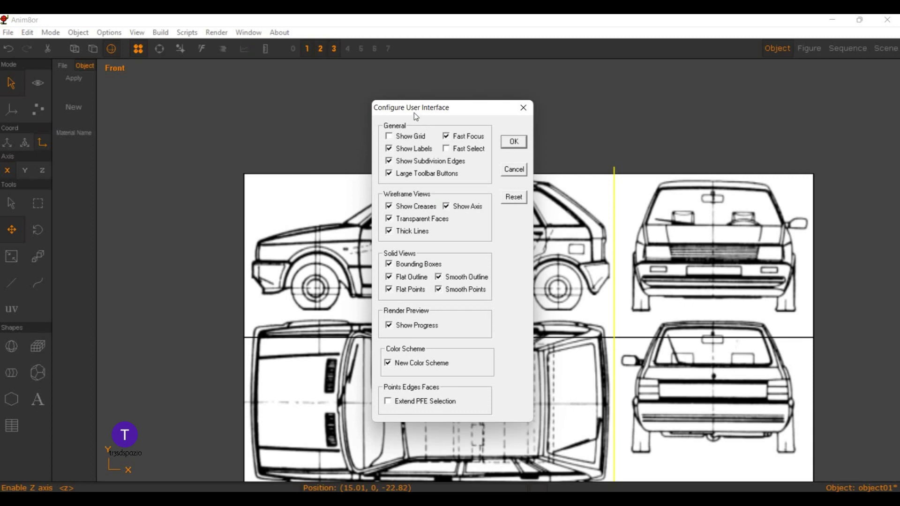
pyautogui.press('Return')
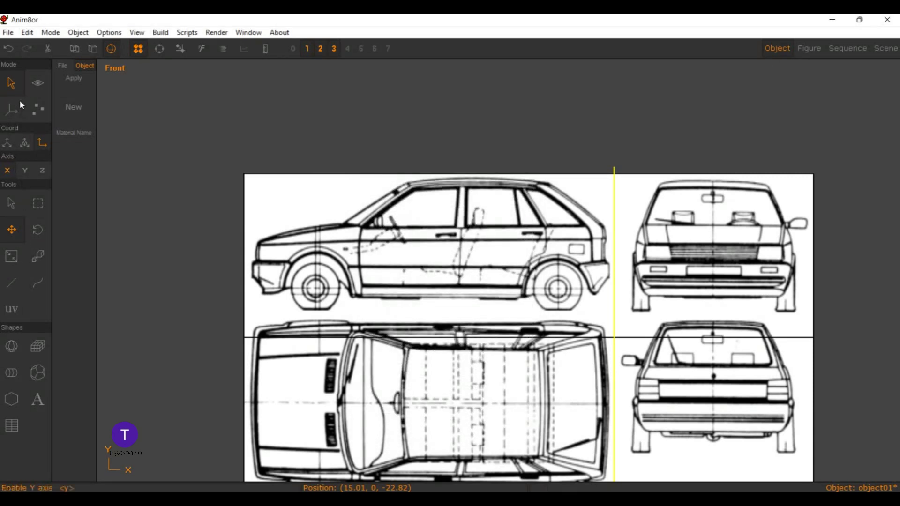
# Step: In Point Edit, add edges along the underside from the front bumper to the rear bumper
pyautogui.click(38, 110)
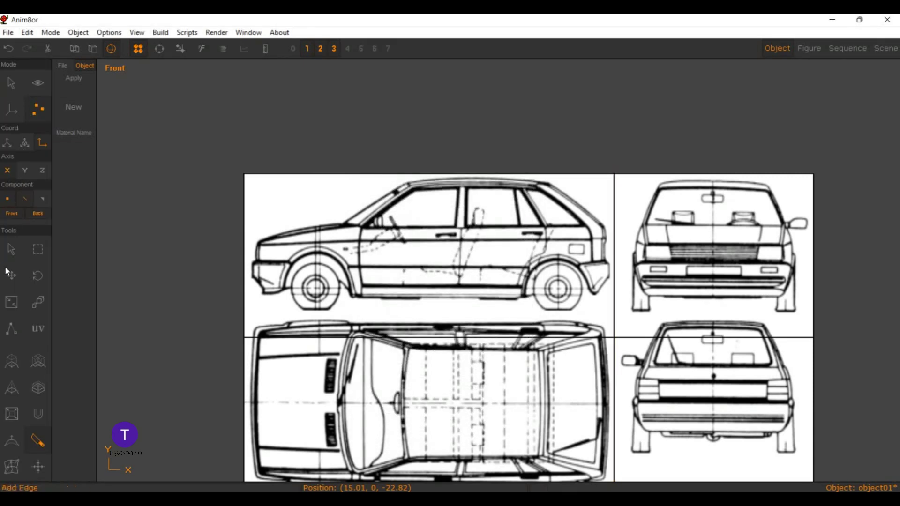
pyautogui.click(12, 329)
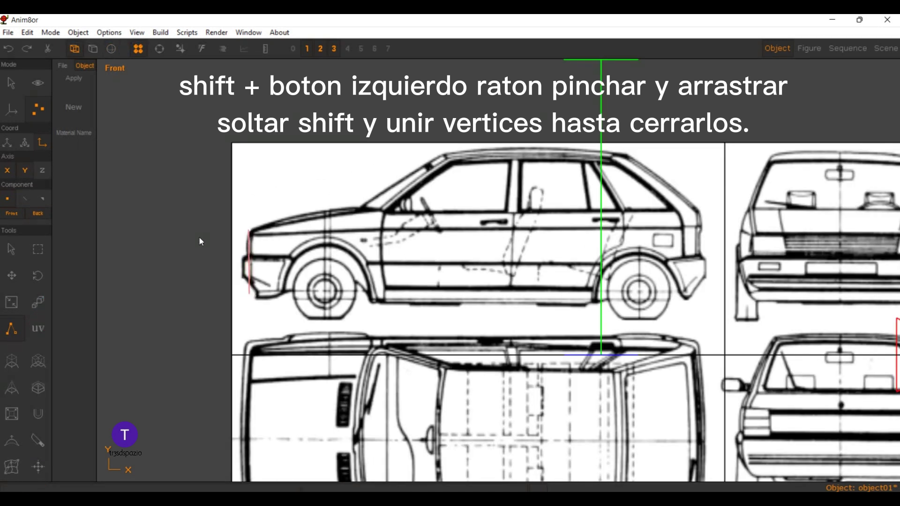
pyautogui.keyDown('shift'); pyautogui.moveTo(247, 297); pyautogui.dragTo(688, 294); pyautogui.keyUp('shift')
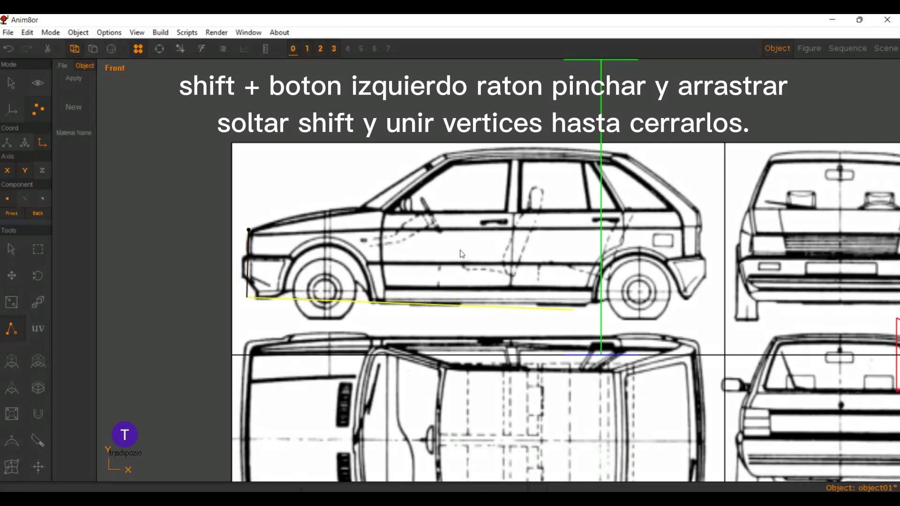
pyautogui.moveTo(555, 242)
pyautogui.keyDown('shift'); pyautogui.mouseDown()
pyautogui.moveTo(565, 248)
pyautogui.moveTo(563, 175)
pyautogui.moveTo(261, 196)
pyautogui.moveTo(193, 179)
pyautogui.moveTo(193, 199)
pyautogui.moveTo(198, 185)
pyautogui.mouseUp(); pyautogui.keyUp('shift')
pyautogui.scroll(1, 261, 187)
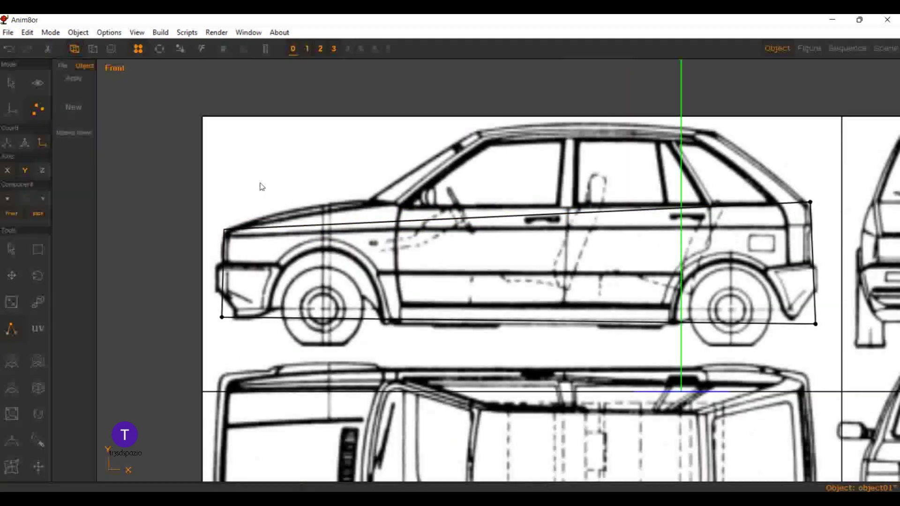
pyautogui.scroll(2, 261, 187)
pyautogui.scroll(-1, 241, 175)
pyautogui.scroll(-2, 536, 149)
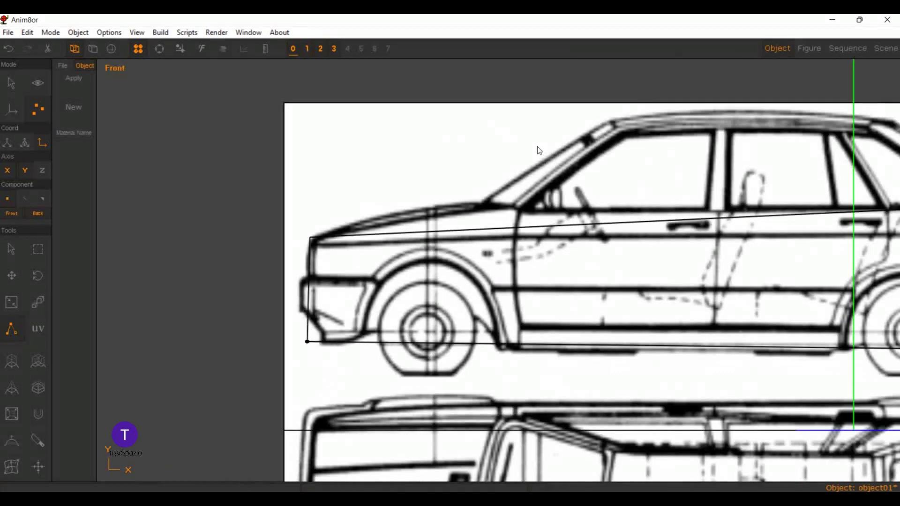
pyautogui.scroll(-1, 542, 174)
pyautogui.scroll(-1, 475, 170)
pyautogui.scroll(1, 515, 178)
pyautogui.scroll(1, 576, 187)
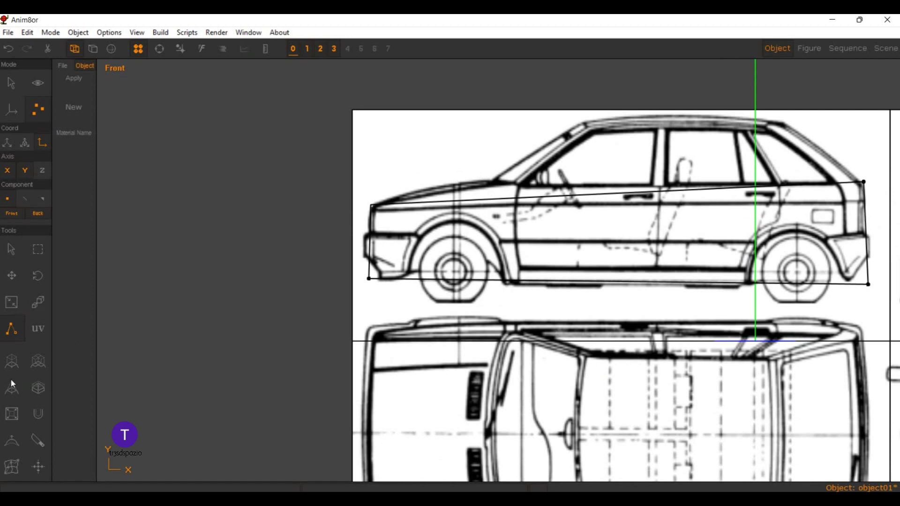
# Step: Cut the outline vertically at the front door line, rear door line and rear wheel
pyautogui.click(12, 466)
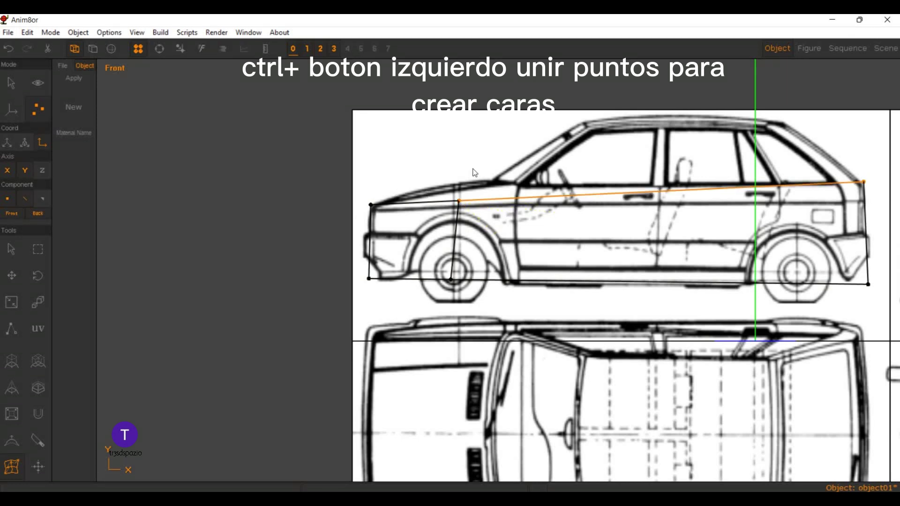
pyautogui.click(580, 222)
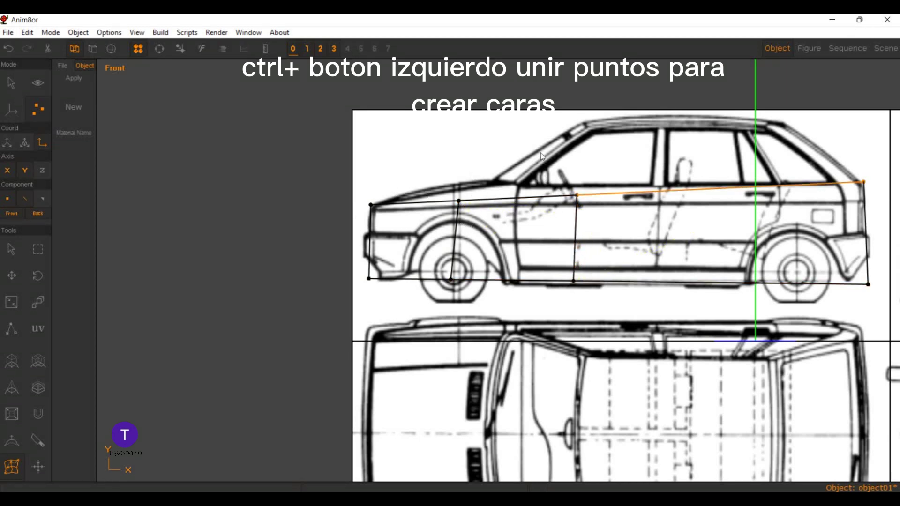
pyautogui.click(526, 231)
pyautogui.rightClick(634, 175)
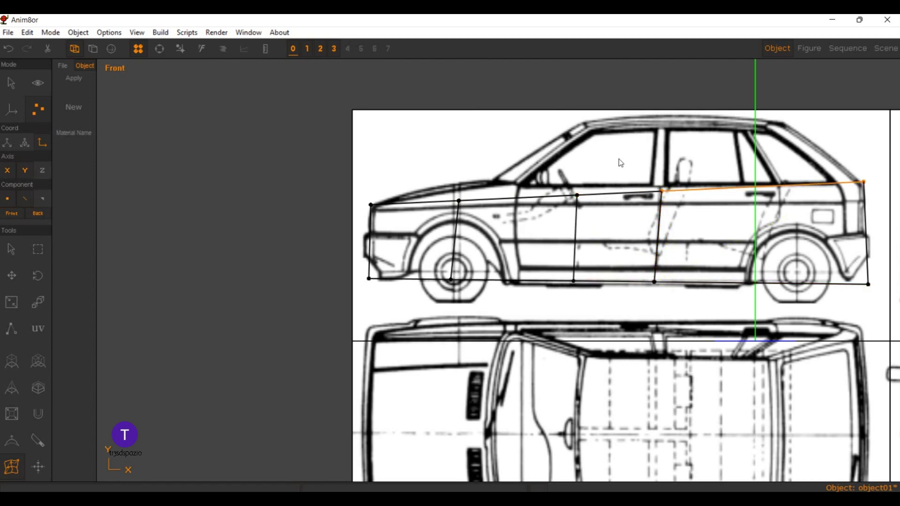
pyautogui.click(644, 155)
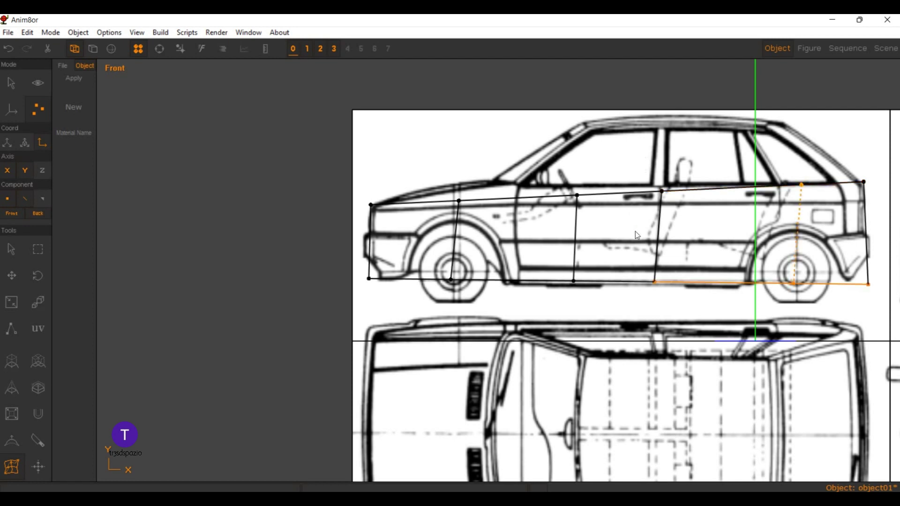
pyautogui.click(639, 232)
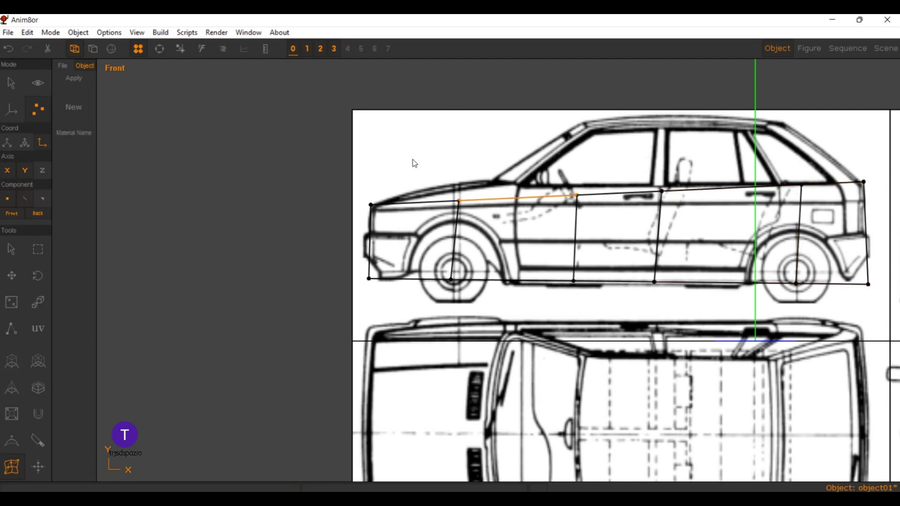
# Step: Cut edges up the windshield, along the roofline, down the rear pillar and across the tailgate
pyautogui.click(418, 121)
pyautogui.click(417, 98)
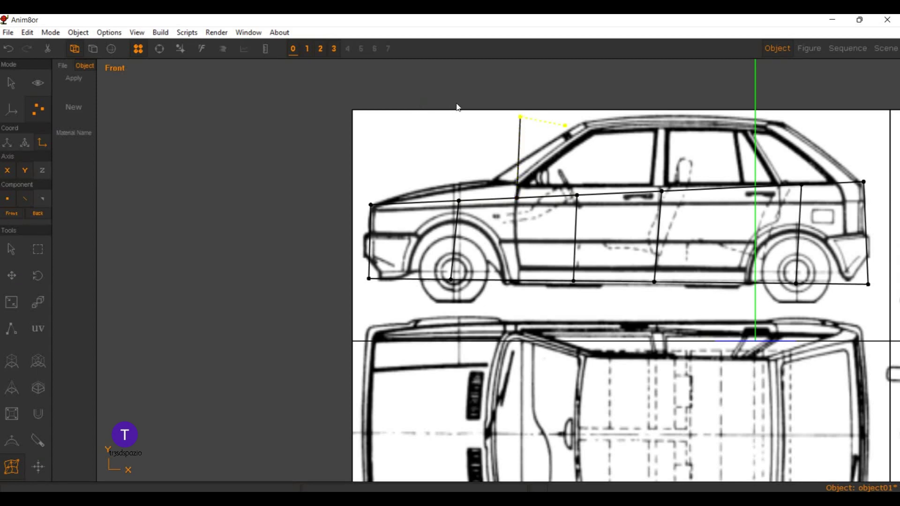
pyautogui.click(533, 91)
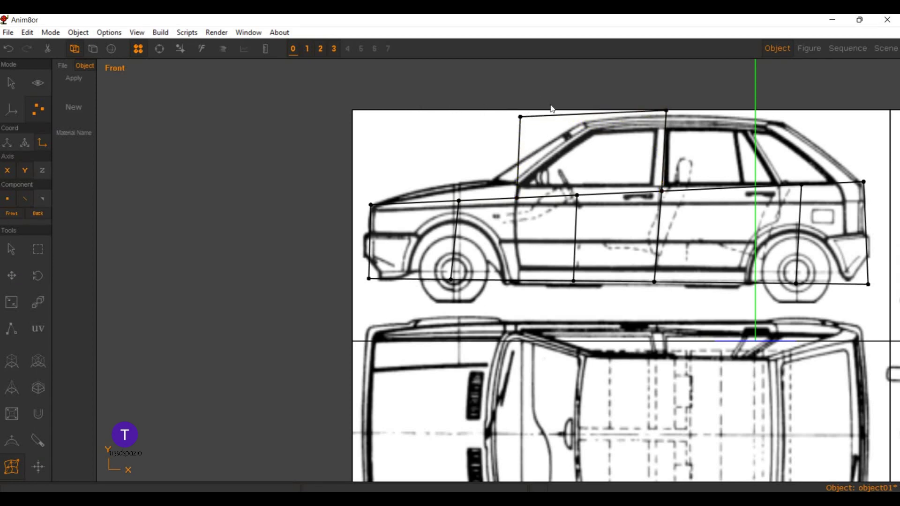
pyautogui.click(532, 85)
pyautogui.click(534, 87)
pyautogui.click(643, 100)
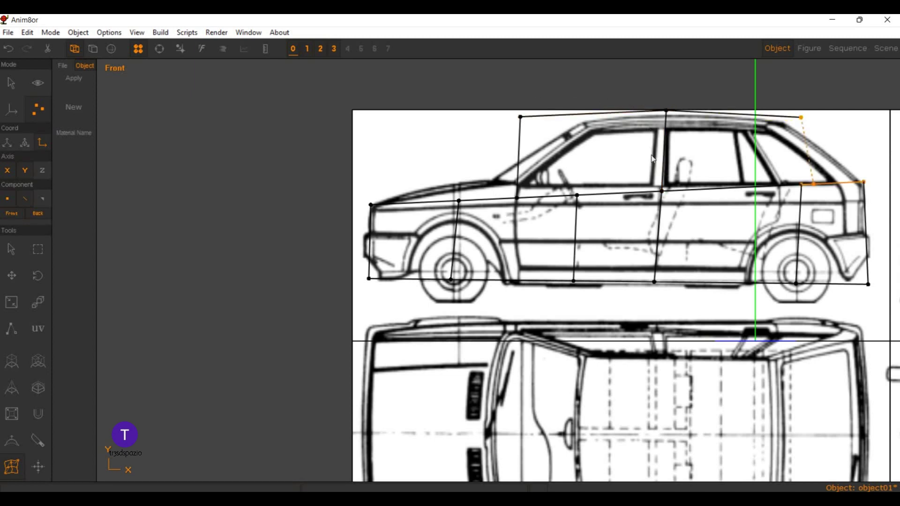
pyautogui.click(645, 150)
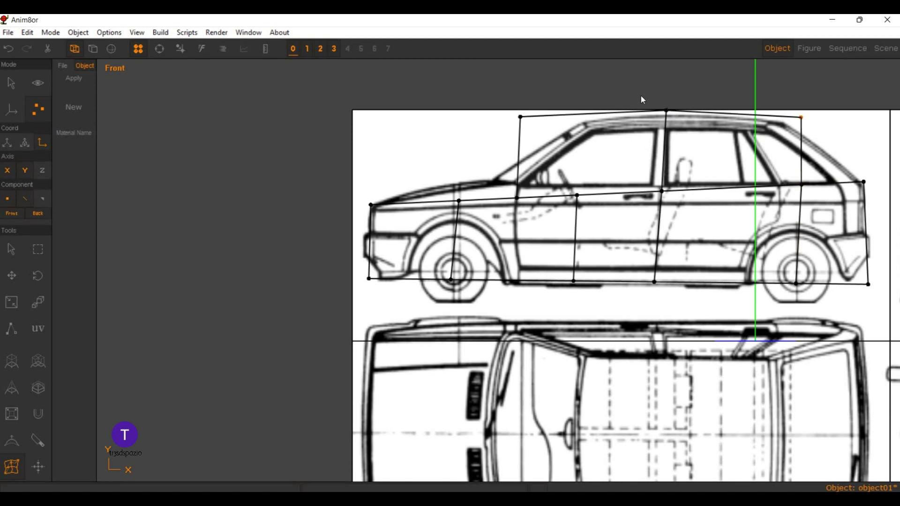
pyautogui.click(678, 144)
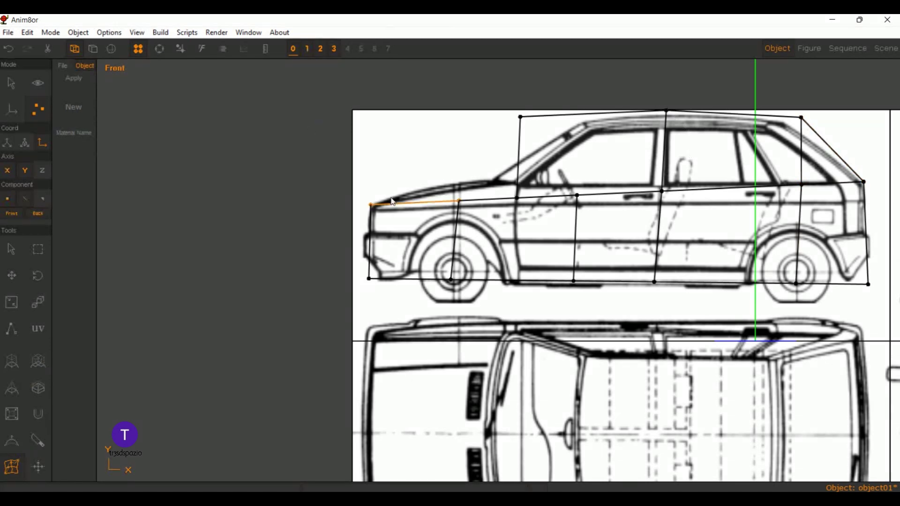
pyautogui.scroll(2, 414, 193)
pyautogui.scroll(2, 415, 194)
pyautogui.scroll(-4, 415, 193)
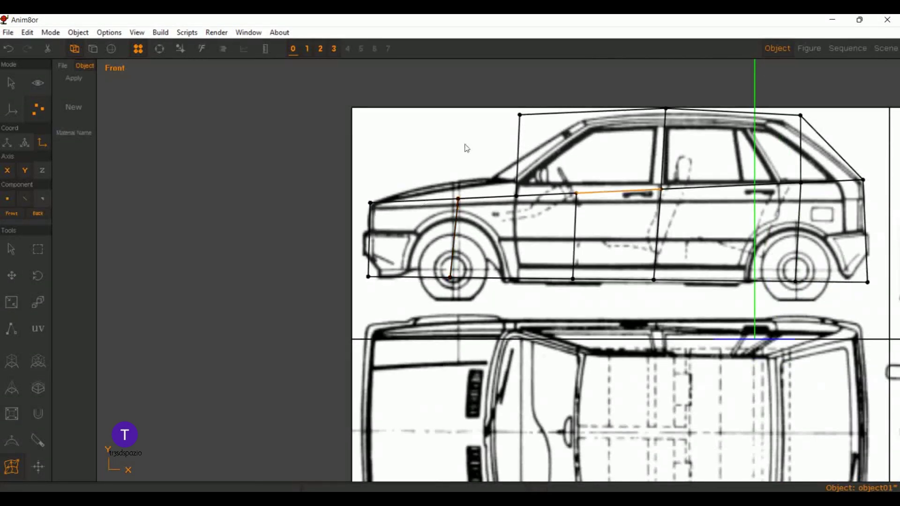
pyautogui.scroll(2, 463, 144)
pyautogui.scroll(1, 310, 165)
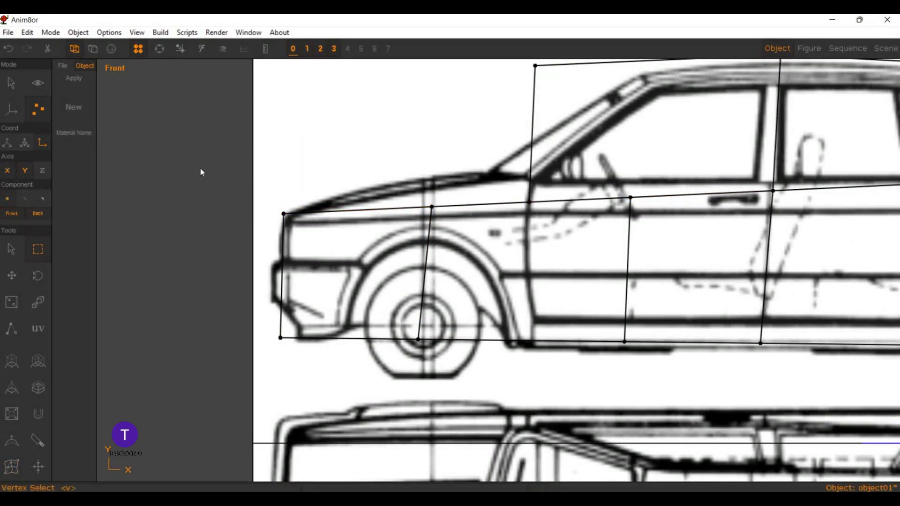
# Step: Move the front bumper and front-wheel points onto the blueprint's front silhouette
pyautogui.moveTo(455, 228)
pyautogui.mouseDown()
pyautogui.moveTo(366, 189)
pyautogui.moveTo(364, 172)
pyautogui.moveTo(352, 172)
pyautogui.mouseUp()
pyautogui.click(12, 276)
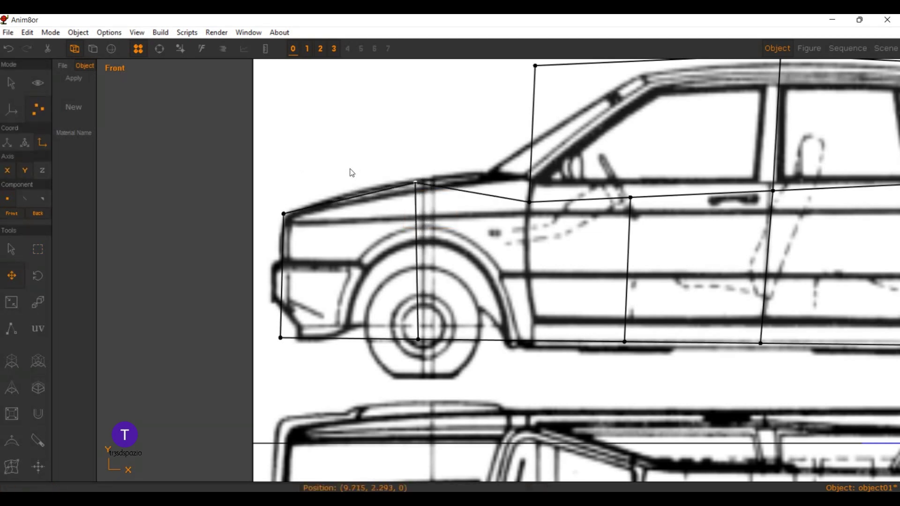
pyautogui.click(38, 249)
pyautogui.moveTo(245, 328); pyautogui.dragTo(297, 354)
pyautogui.click(12, 276)
pyautogui.moveTo(182, 240); pyautogui.dragTo(186, 188)
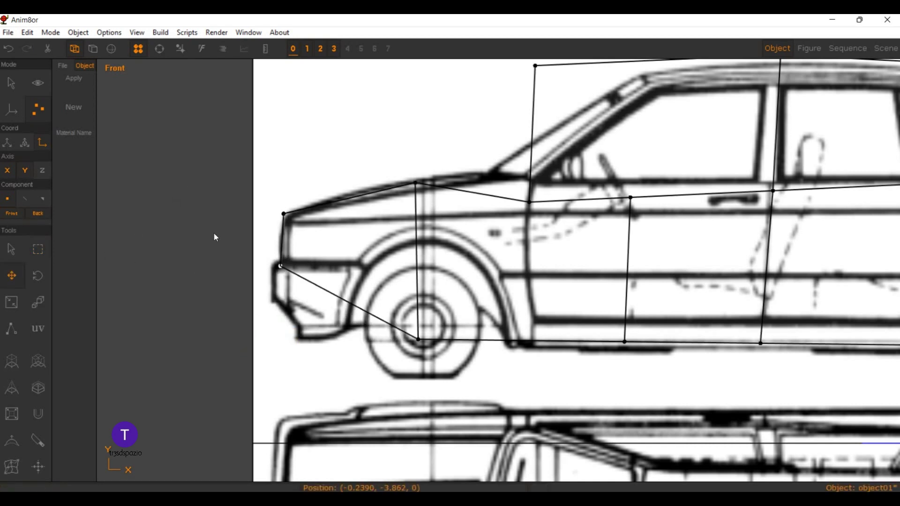
pyautogui.click(38, 249)
pyautogui.moveTo(450, 374); pyautogui.dragTo(359, 305)
pyautogui.click(11, 276)
pyautogui.moveTo(270, 299); pyautogui.dragTo(249, 300)
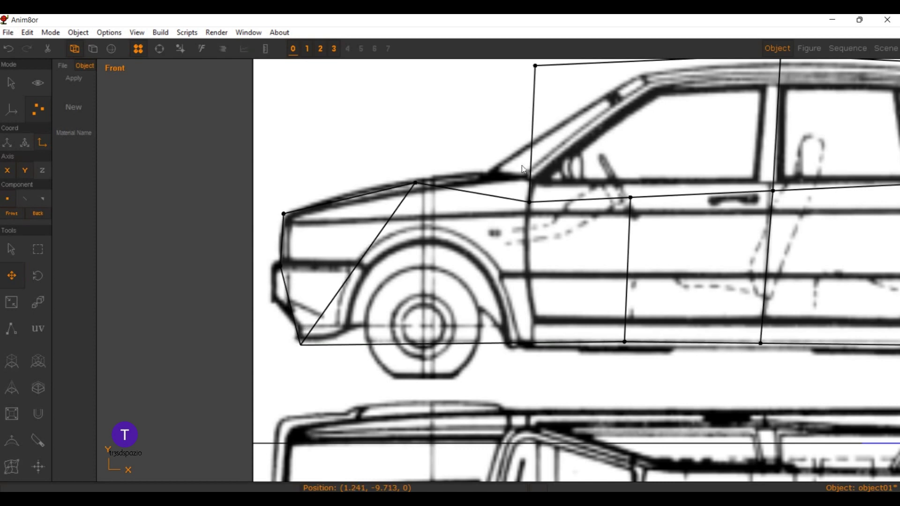
pyautogui.scroll(1, 523, 169)
pyautogui.scroll(-1, 422, 183)
pyautogui.scroll(-1, 313, 199)
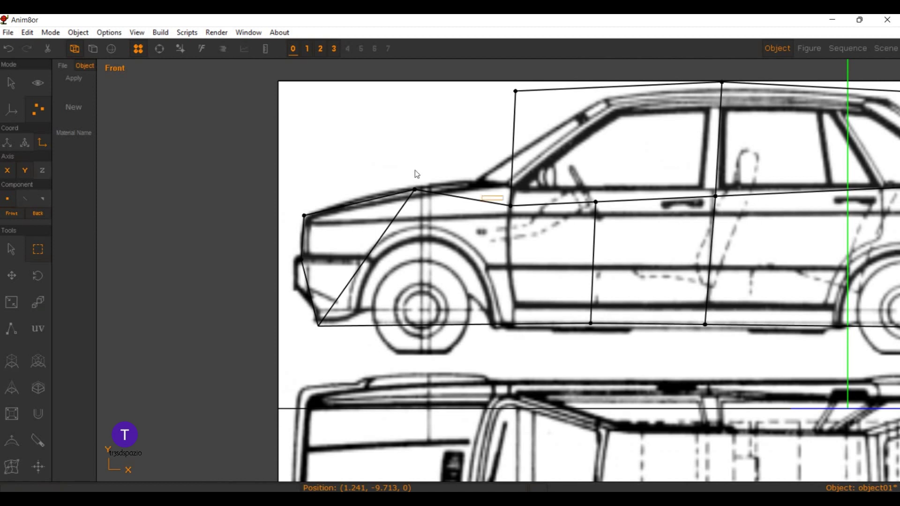
# Step: Lift the windshield-base point onto the body line and straighten the front door line's points
pyautogui.click(38, 249)
pyautogui.click(12, 276)
pyautogui.moveTo(413, 197); pyautogui.dragTo(413, 177)
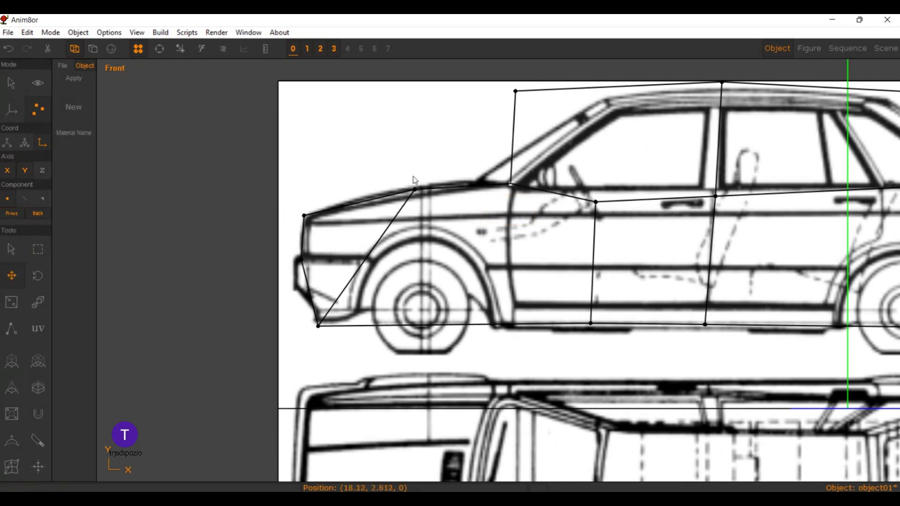
pyautogui.click(38, 249)
pyautogui.moveTo(582, 192); pyautogui.dragTo(623, 332)
pyautogui.click(12, 276)
pyautogui.moveTo(508, 187); pyautogui.dragTo(531, 173)
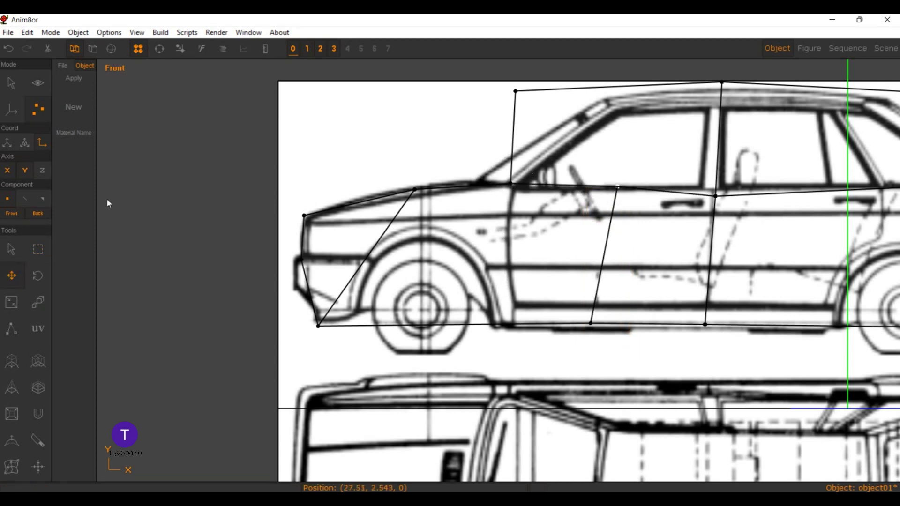
pyautogui.click(38, 249)
pyautogui.moveTo(578, 304); pyautogui.dragTo(610, 346)
pyautogui.click(11, 275)
pyautogui.moveTo(474, 302); pyautogui.dragTo(490, 304)
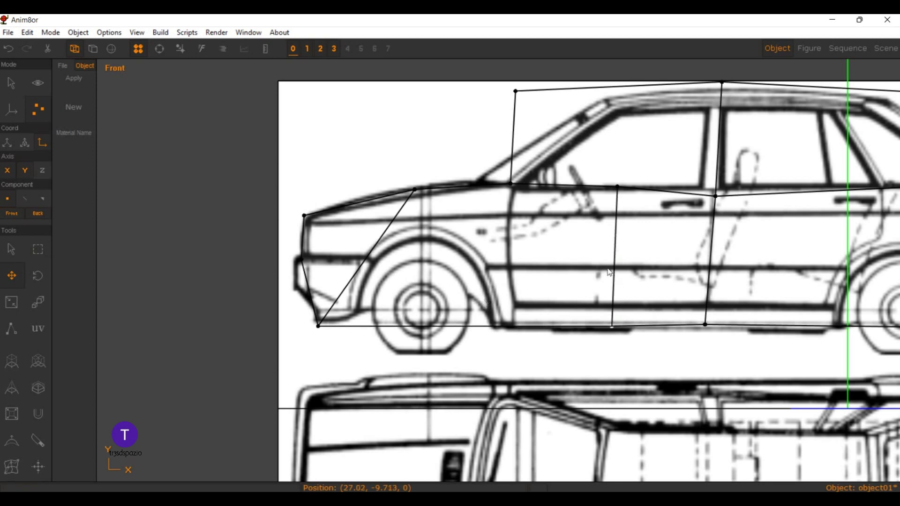
pyautogui.scroll(2, 609, 273)
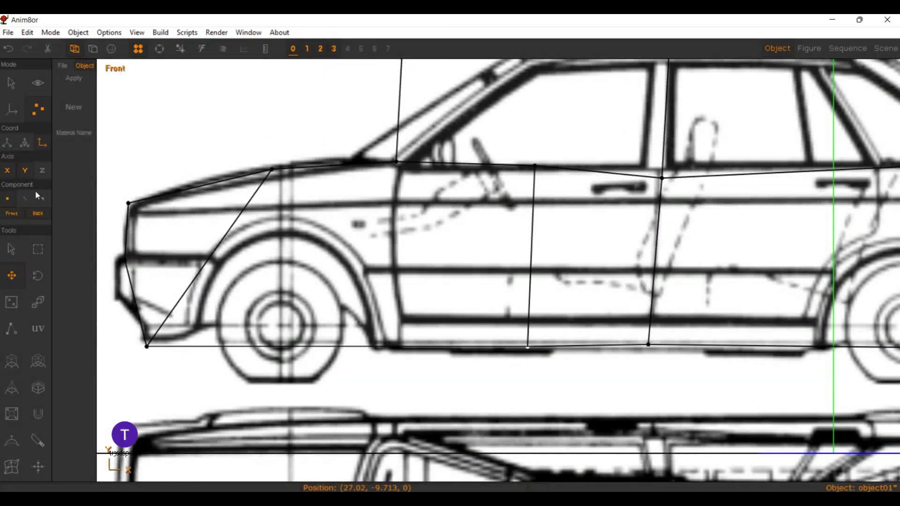
# Step: Raise the upper rear-door point onto the beltline
pyautogui.click(38, 250)
pyautogui.click(11, 275)
pyautogui.moveTo(498, 171)
pyautogui.mouseDown()
pyautogui.moveTo(496, 154)
pyautogui.moveTo(525, 154)
pyautogui.mouseUp()
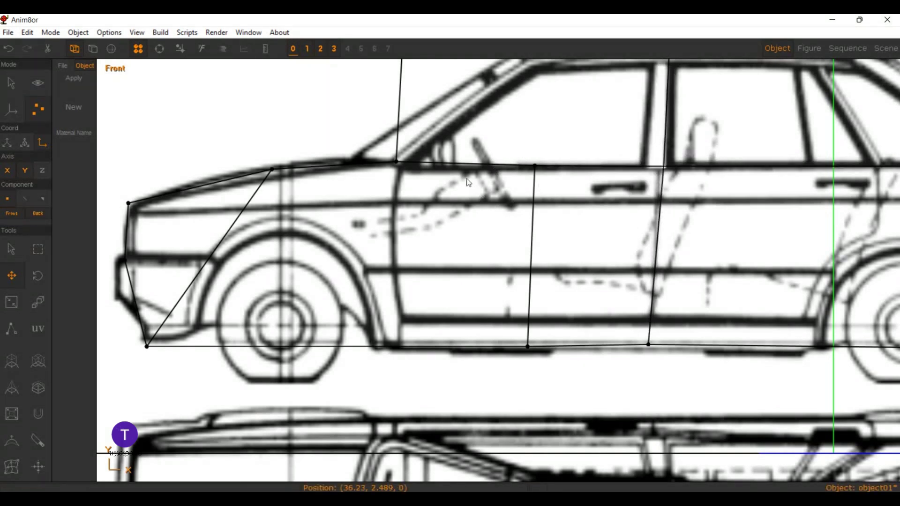
pyautogui.scroll(-3, 468, 183)
pyautogui.scroll(2, 632, 82)
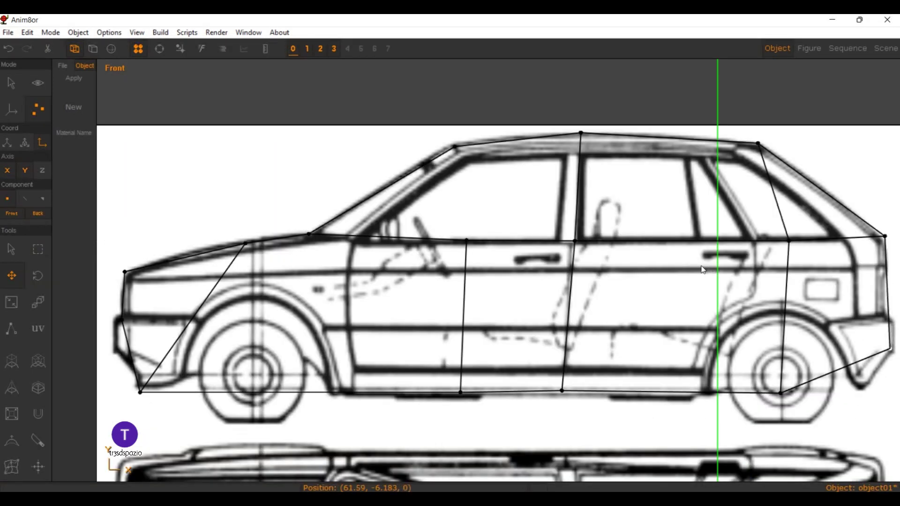
pyautogui.scroll(-2, 287, 223)
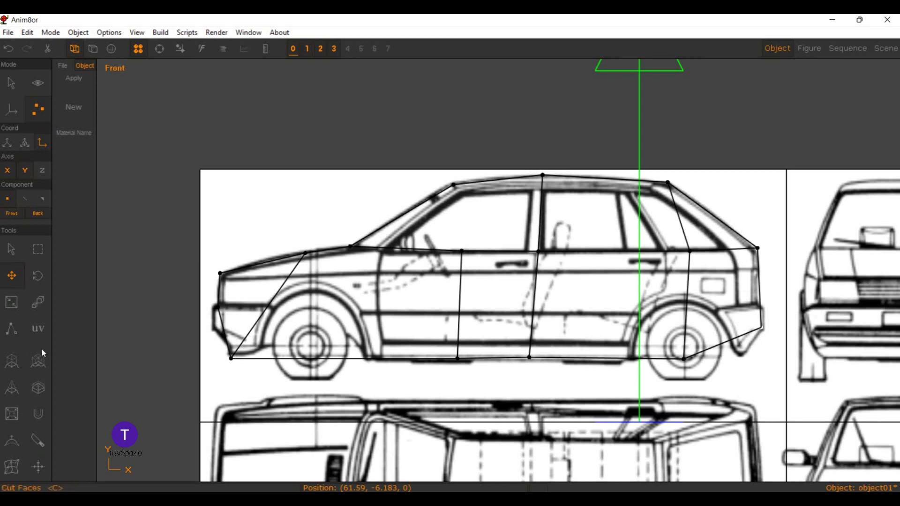
# Step: Cut a horizontal beltline edge across the car's side mesh
pyautogui.press('c')
pyautogui.moveTo(205, 281)
pyautogui.mouseDown()
pyautogui.moveTo(428, 217)
pyautogui.moveTo(621, 226)
pyautogui.mouseUp()
pyautogui.scroll(1, 186, 260)
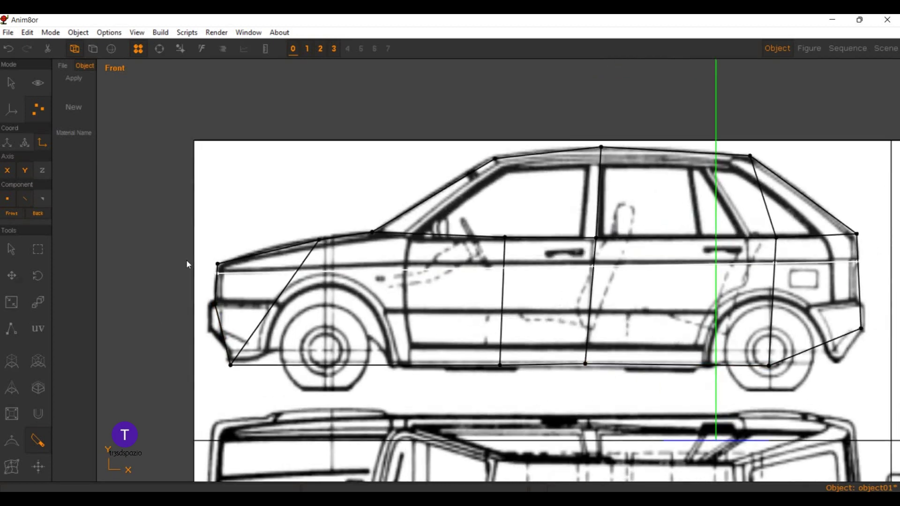
pyautogui.scroll(1, 186, 260)
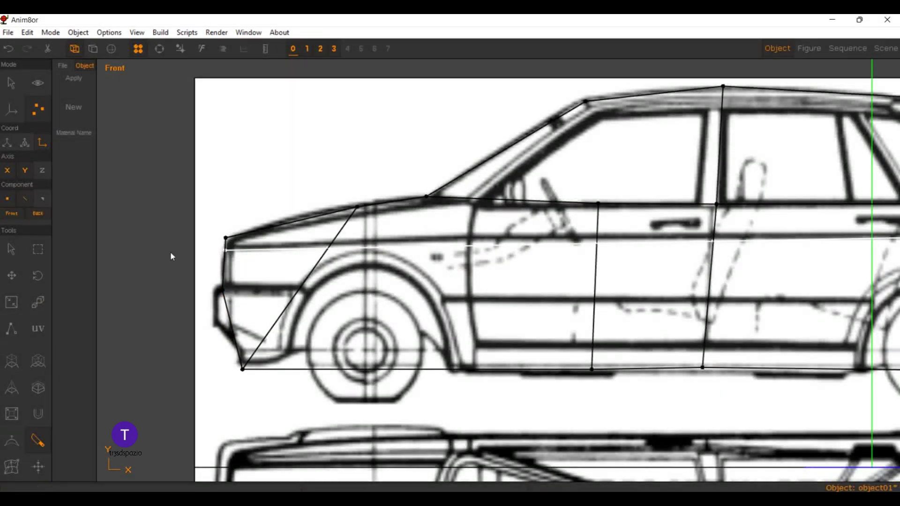
# Step: Cut across the front lower corner and pull the new bumper point left onto the outline
pyautogui.moveTo(207, 322); pyautogui.dragTo(281, 321)
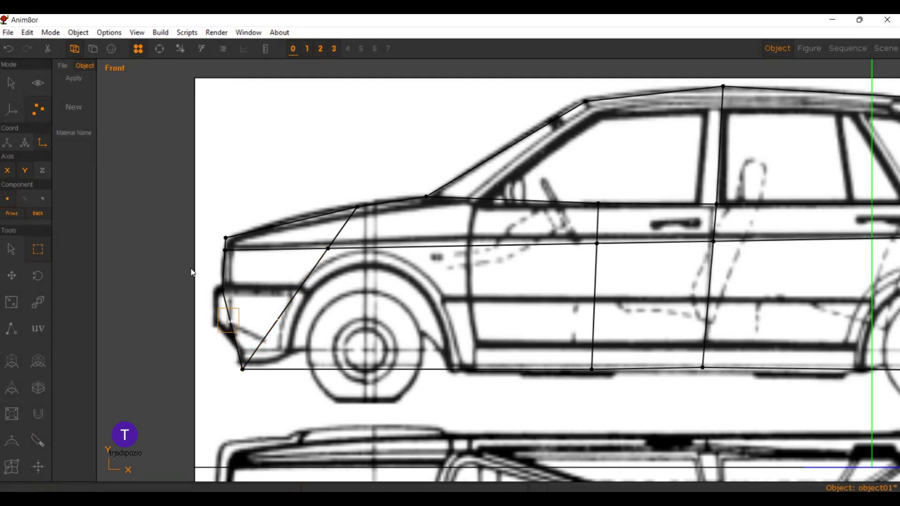
pyautogui.click(40, 247)
pyautogui.click(12, 275)
pyautogui.moveTo(181, 266)
pyautogui.mouseDown()
pyautogui.moveTo(165, 269)
pyautogui.moveTo(175, 272)
pyautogui.moveTo(171, 262)
pyautogui.mouseUp()
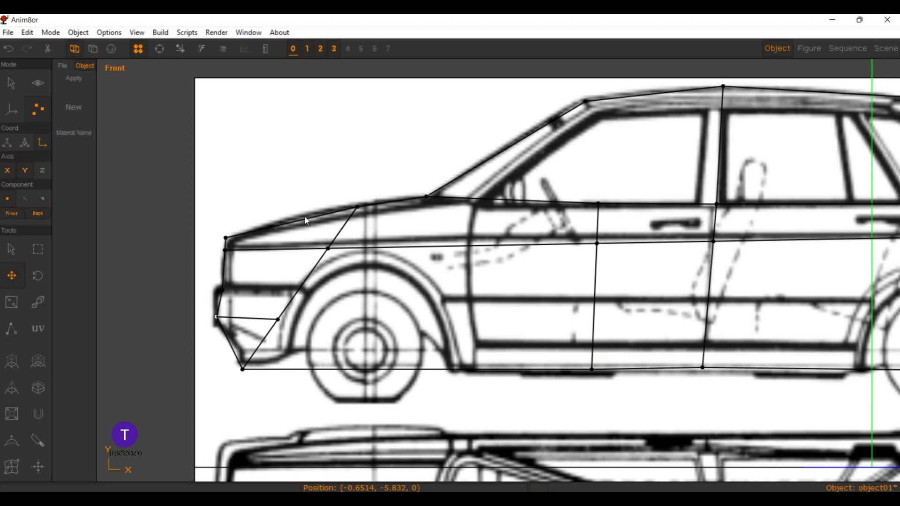
pyautogui.scroll(-2, 428, 228)
pyautogui.scroll(-1, 490, 206)
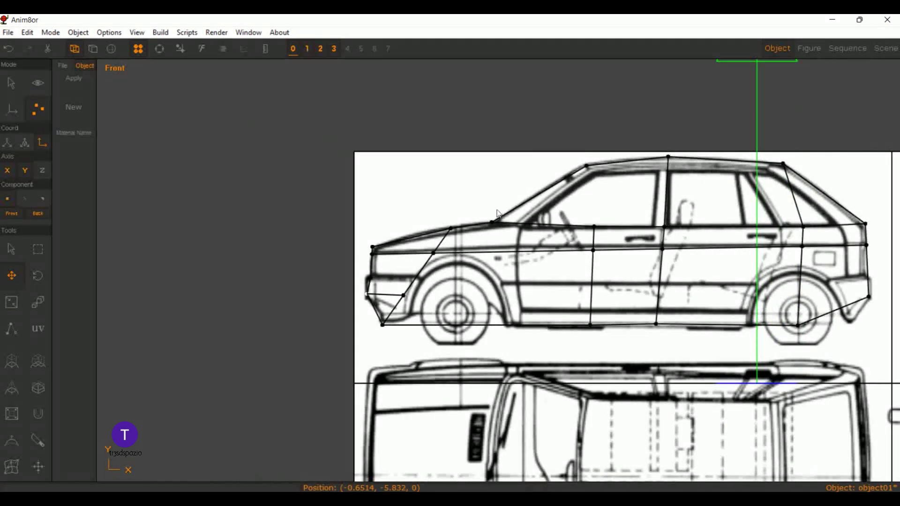
pyautogui.scroll(-1, 531, 182)
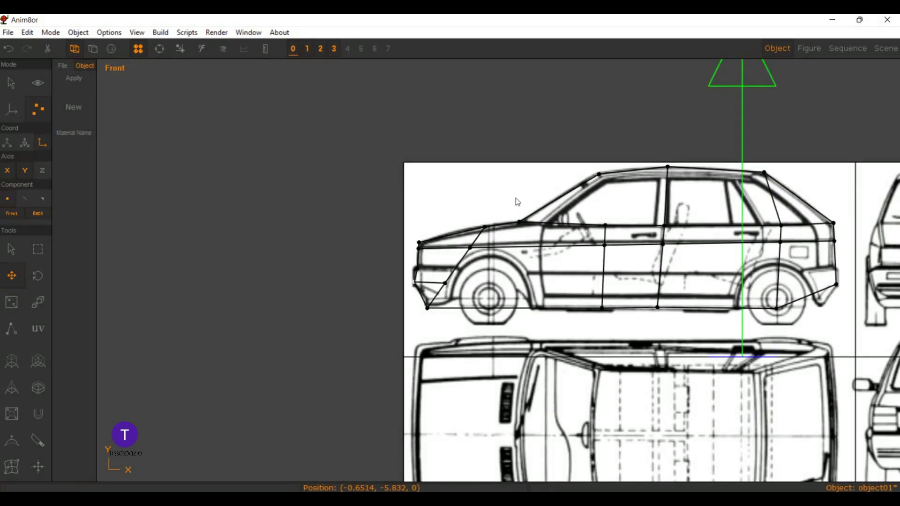
# Step: Select all outline points, hide the blueprint and fill the side profile with faces via Edit > Fill Holes
pyautogui.press('d')
pyautogui.moveTo(379, 127)
pyautogui.mouseDown()
pyautogui.moveTo(669, 296)
pyautogui.moveTo(885, 317)
pyautogui.mouseUp()
pyautogui.click(710, 261)
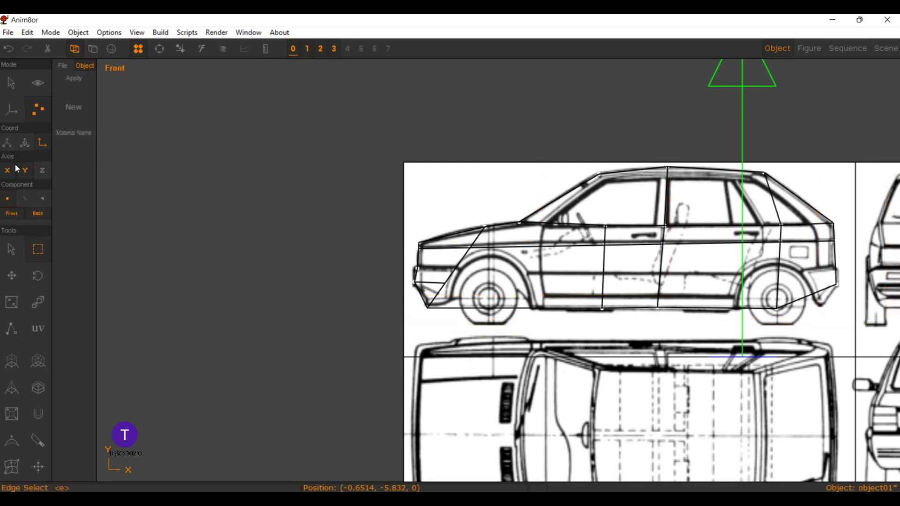
pyautogui.moveTo(387, 163); pyautogui.dragTo(857, 335)
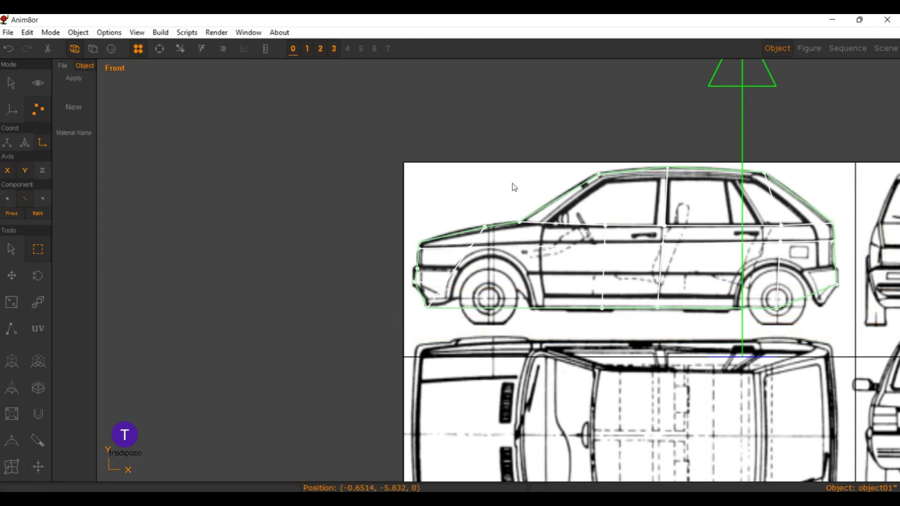
pyautogui.click(94, 46)
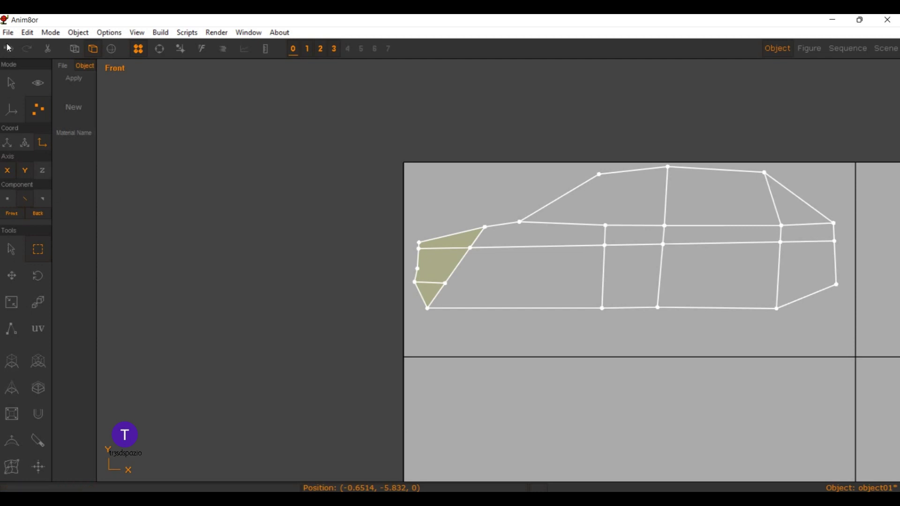
pyautogui.click(24, 34)
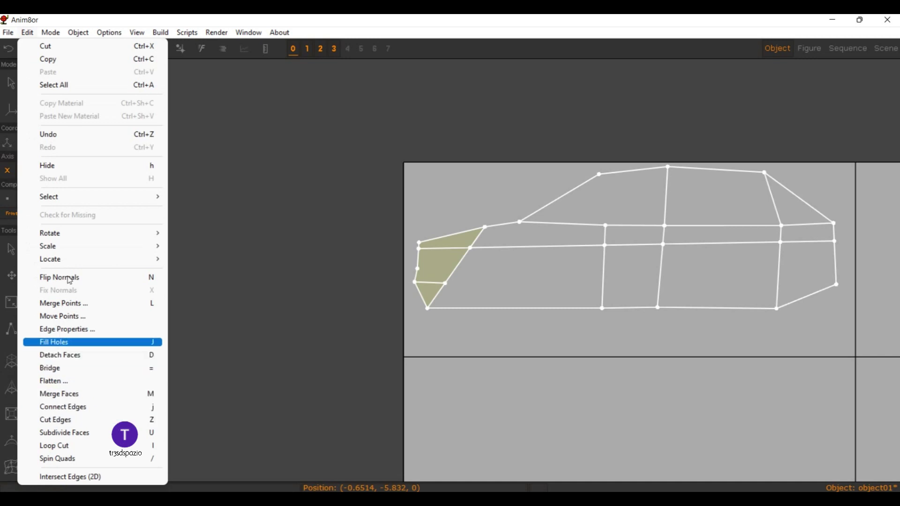
pyautogui.click(61, 342)
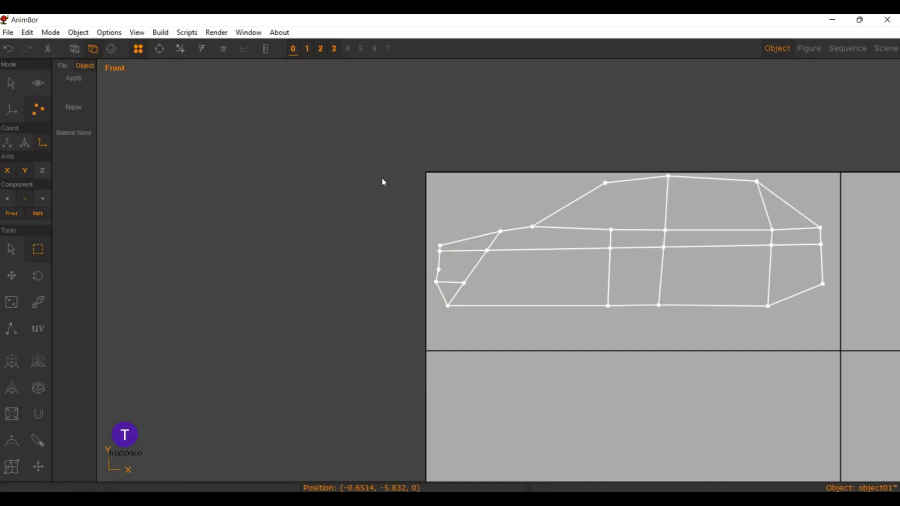
pyautogui.scroll(-1, 506, 162)
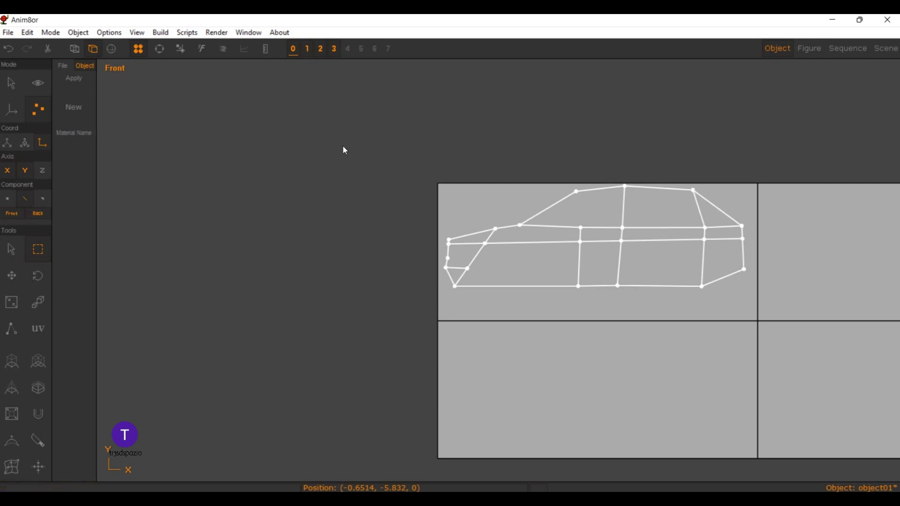
pyautogui.moveTo(383, 138); pyautogui.dragTo(651, 255)
# Step: Show the blueprint, switch to flat shading and orbit to see the reference planes in 3D
pyautogui.click(64, 46)
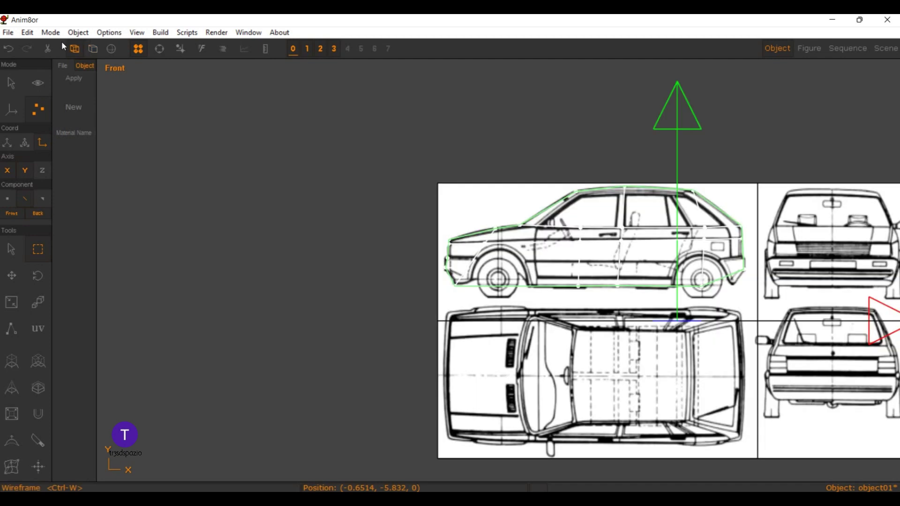
pyautogui.click(85, 47)
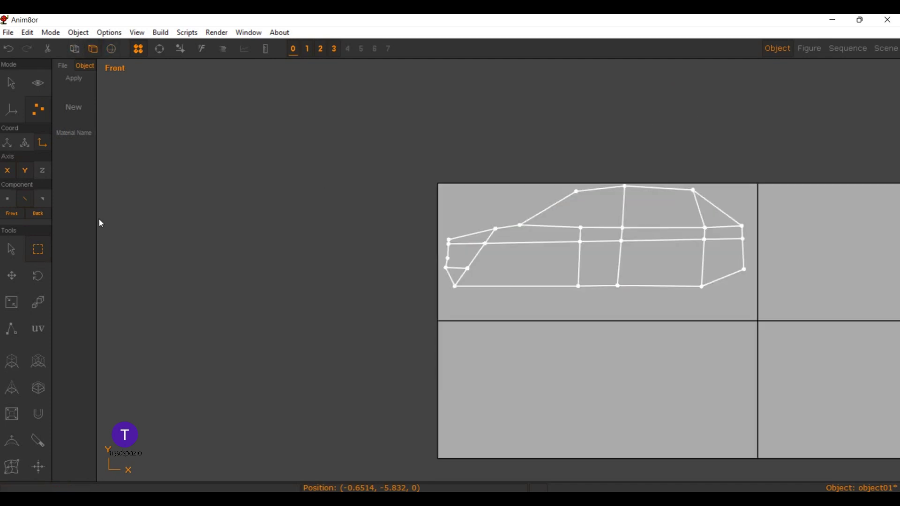
pyautogui.scroll(1, 123, 177)
pyautogui.scroll(-2, 123, 178)
pyautogui.click(159, 48)
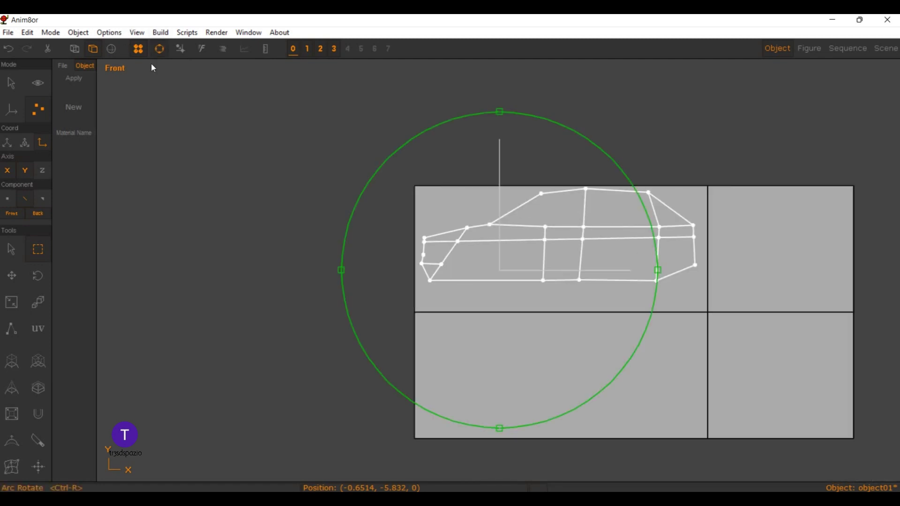
pyautogui.moveTo(449, 253)
pyautogui.mouseDown()
pyautogui.moveTo(575, 303)
pyautogui.moveTo(566, 290)
pyautogui.moveTo(443, 243)
pyautogui.mouseUp()
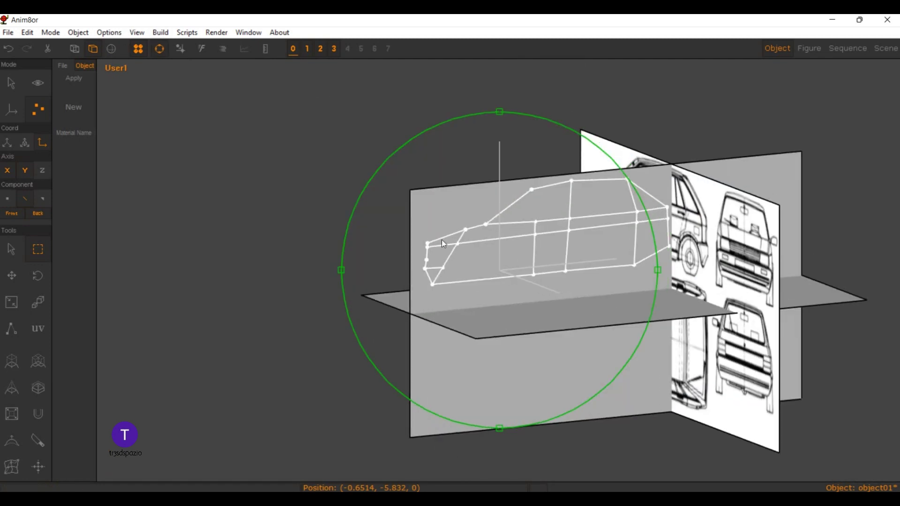
pyautogui.click(96, 61)
# Step: Split into four views, set the top-left view to Front and hide the front blueprint
pyautogui.click(96, 73)
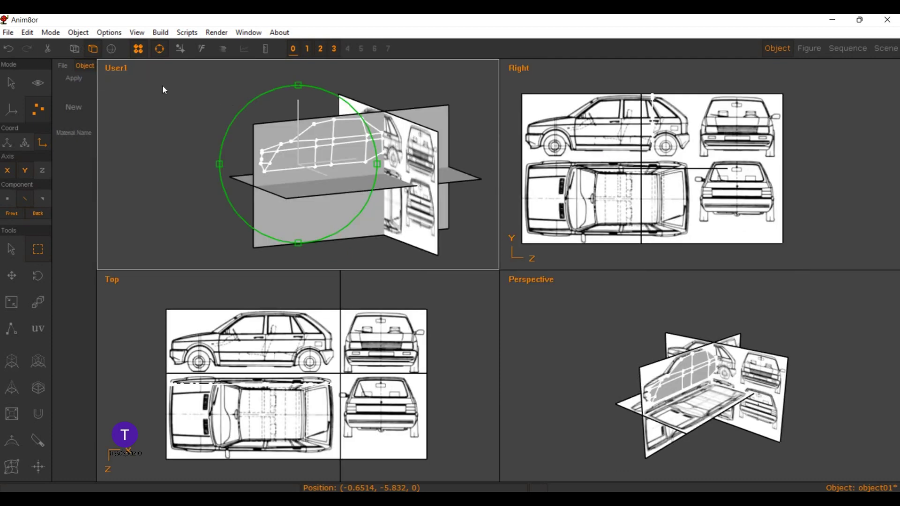
pyautogui.press('f')
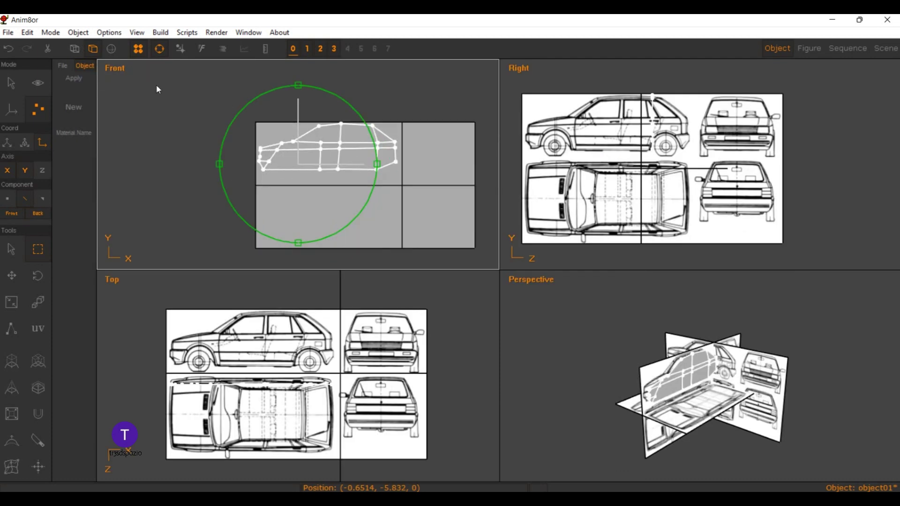
pyautogui.click(248, 49)
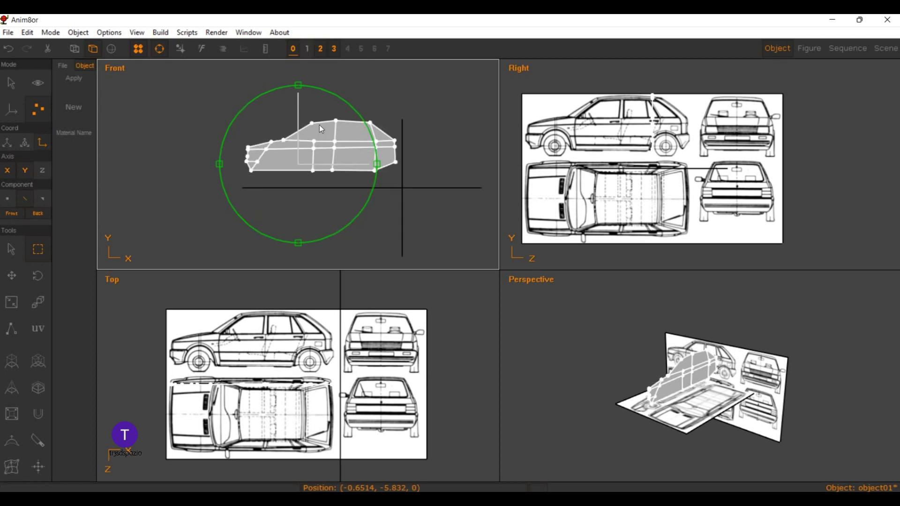
pyautogui.scroll(3, 301, 136)
pyautogui.scroll(3, 297, 140)
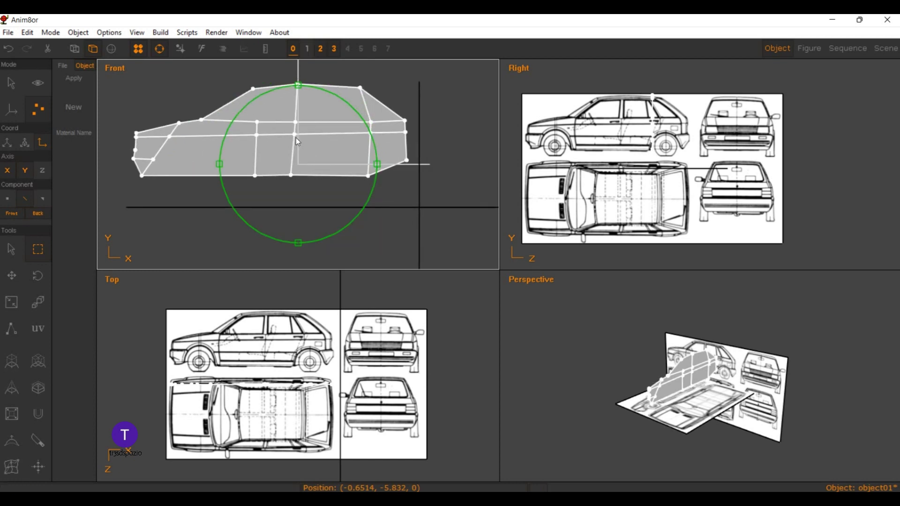
pyautogui.scroll(-2, 238, 150)
pyautogui.scroll(-1, 253, 140)
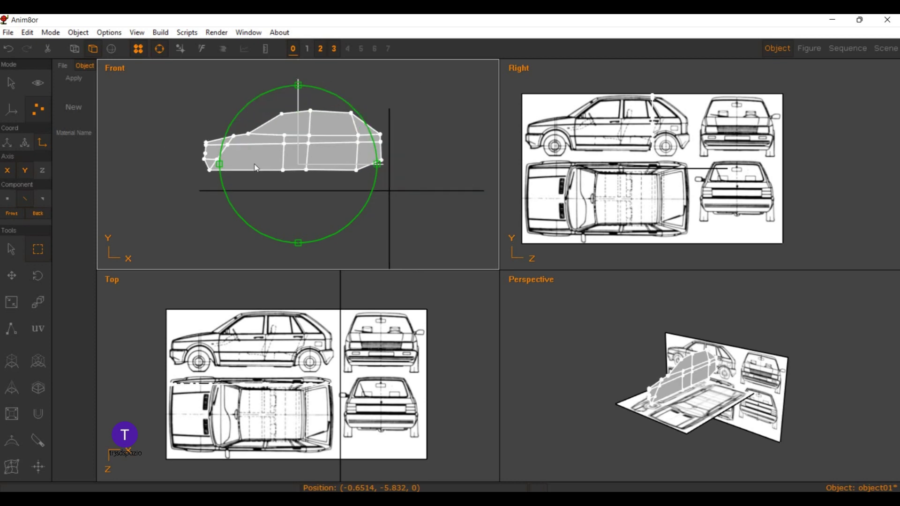
# Step: Hide the side and top blueprints and reset the top-left view to Front
pyautogui.click(257, 47)
pyautogui.click(265, 45)
pyautogui.moveTo(265, 148); pyautogui.dragTo(262, 144, button='right')
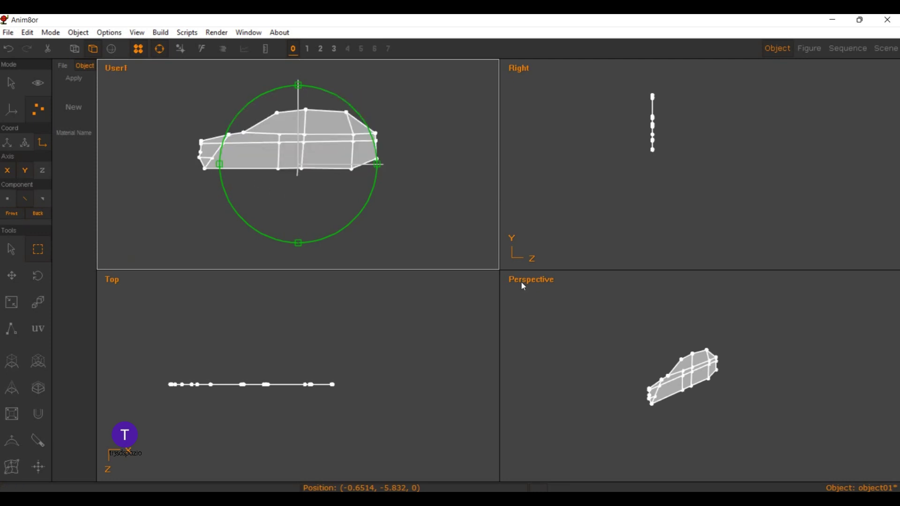
pyautogui.scroll(2, 524, 282)
pyautogui.scroll(2, 524, 282)
pyautogui.scroll(2, 524, 282)
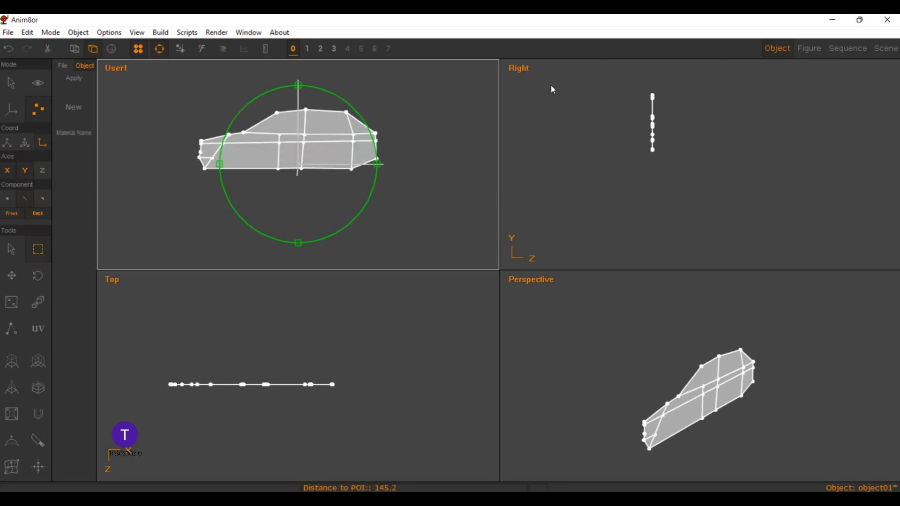
pyautogui.scroll(2, 318, 145)
pyautogui.scroll(2, 513, 98)
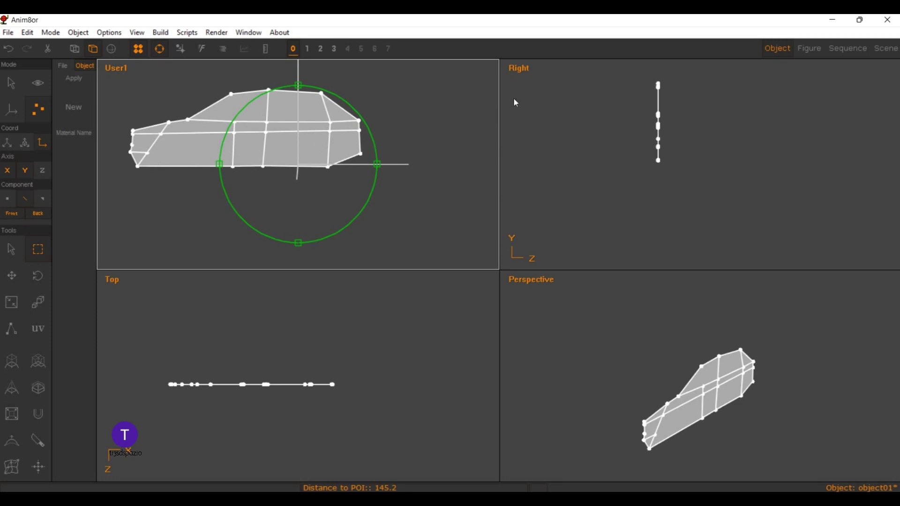
pyautogui.scroll(2, 513, 97)
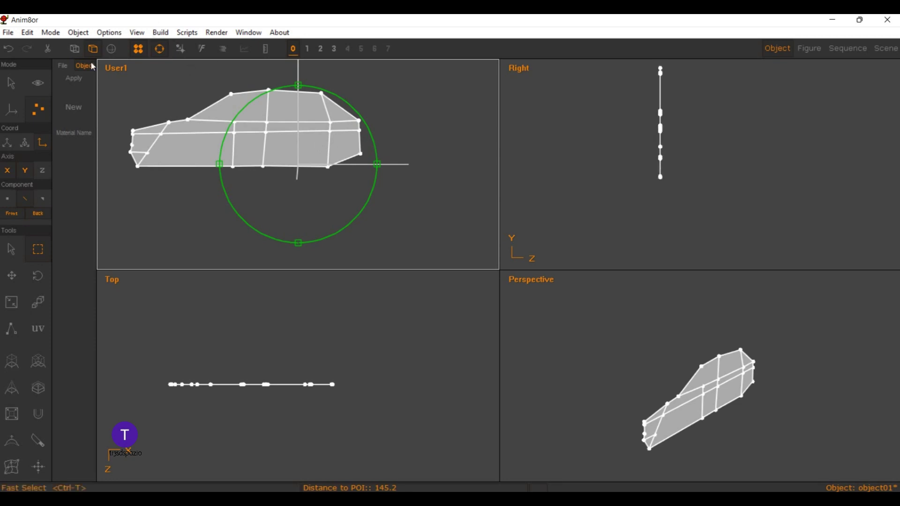
pyautogui.click(116, 68)
pyautogui.click(99, 93)
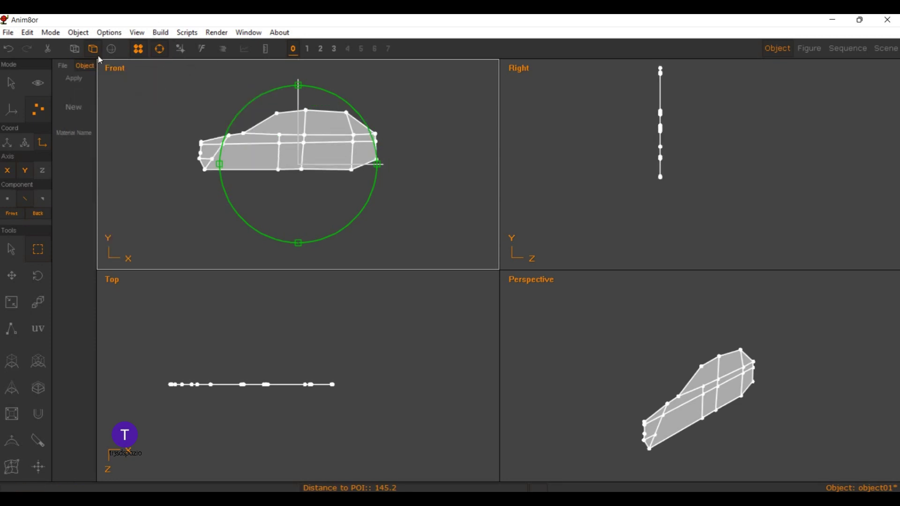
pyautogui.scroll(3, 227, 128)
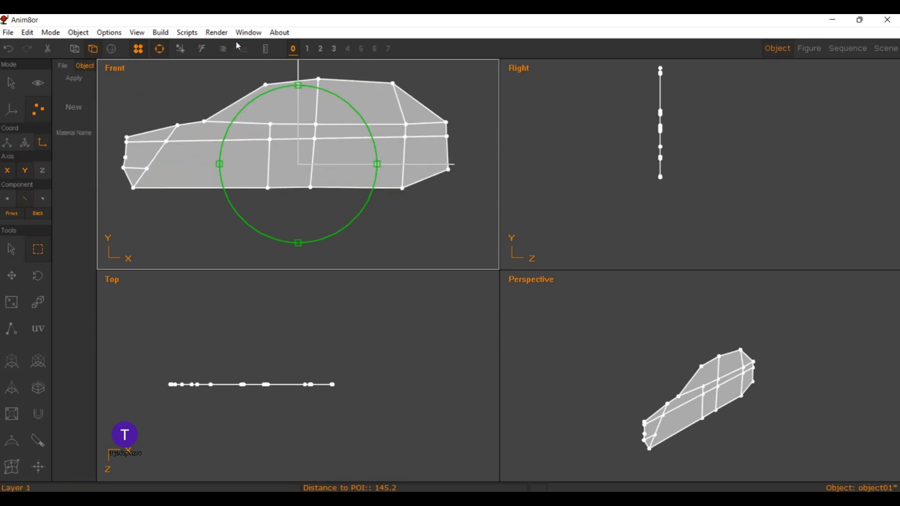
# Step: Select the three belt-line edges and push their points outward in depth in the Right view
pyautogui.click(38, 249)
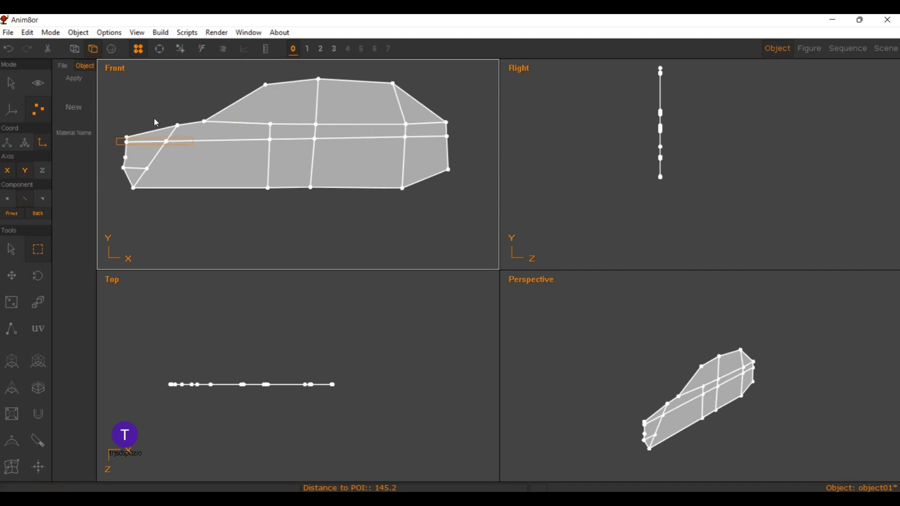
pyautogui.moveTo(117, 139); pyautogui.dragTo(194, 145)
pyautogui.keyDown('shift'); pyautogui.moveTo(263, 135); pyautogui.dragTo(323, 143); pyautogui.keyUp('shift')
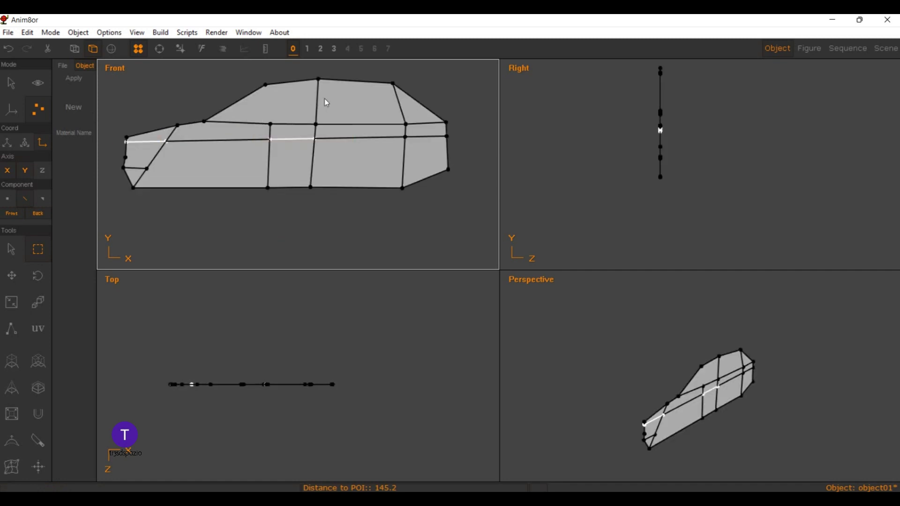
pyautogui.keyDown('shift'); pyautogui.moveTo(397, 132); pyautogui.dragTo(457, 146); pyautogui.keyUp('shift')
pyautogui.click(8, 199)
pyautogui.press('m')
pyautogui.click(567, 114)
pyautogui.moveTo(572, 115); pyautogui.dragTo(569, 123)
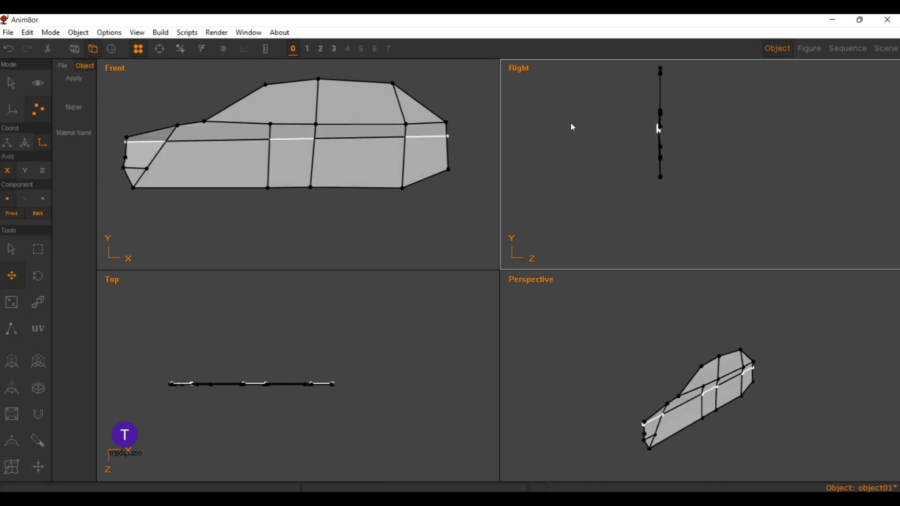
# Step: Shift the top roof vertices sideways in the Right view and orbit to check the shape
pyautogui.press('d')
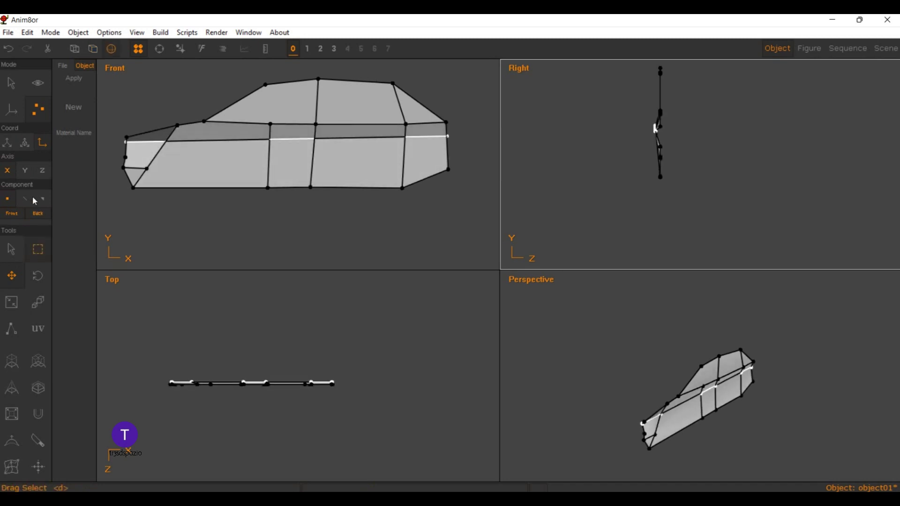
pyautogui.moveTo(644, 68); pyautogui.dragTo(684, 82)
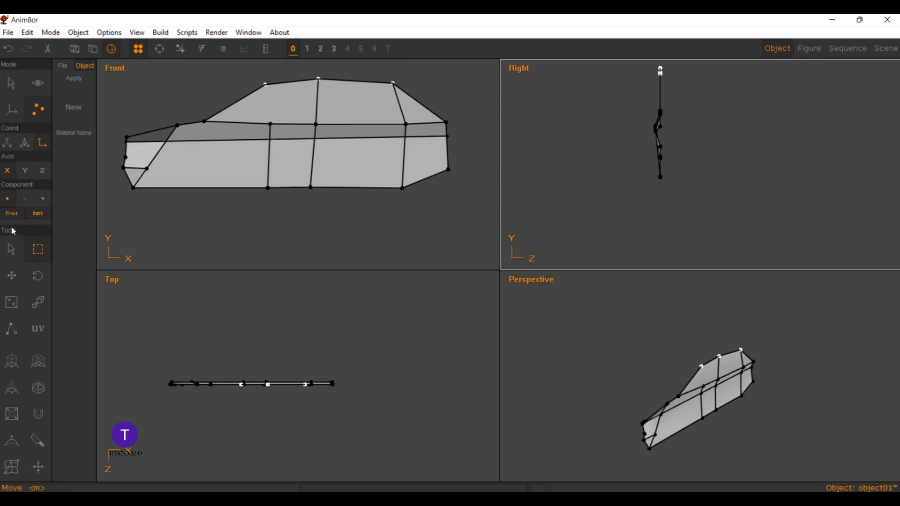
pyautogui.press('m')
pyautogui.moveTo(560, 66); pyautogui.dragTo(568, 68)
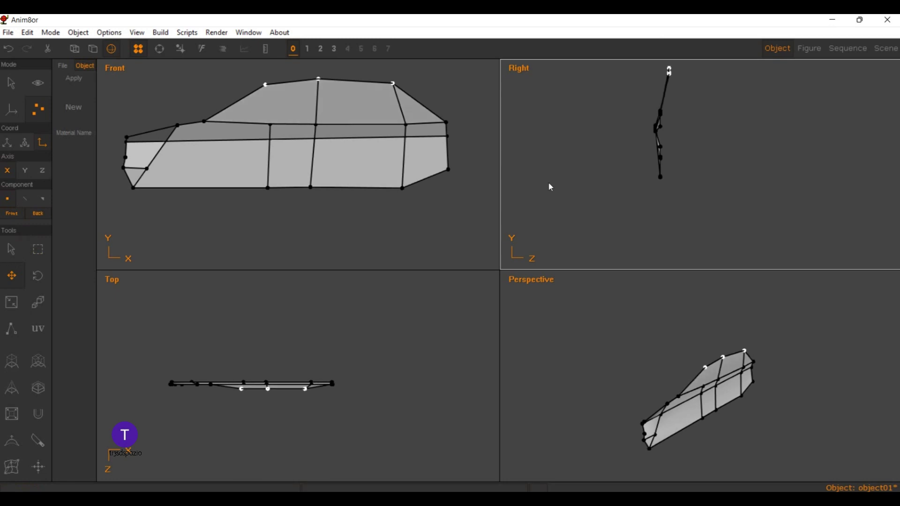
pyautogui.click(160, 48)
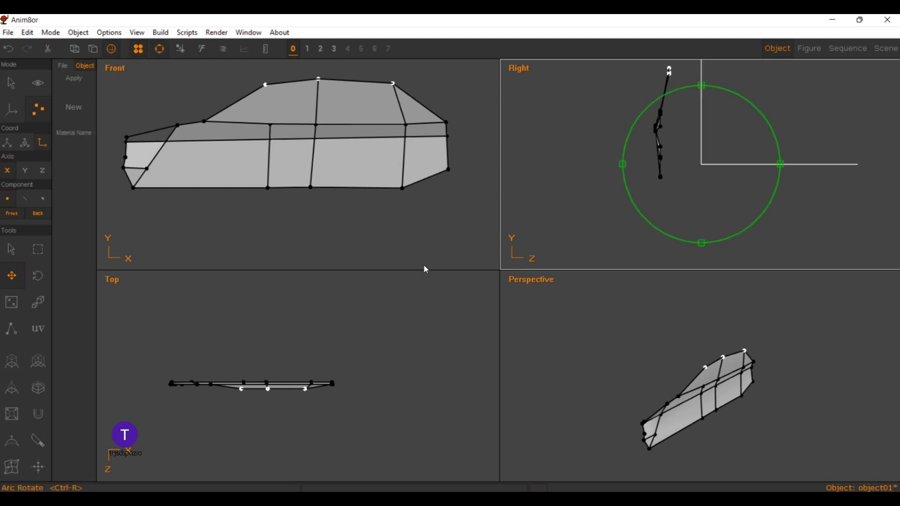
pyautogui.moveTo(535, 315)
pyautogui.mouseDown()
pyautogui.moveTo(640, 302)
pyautogui.moveTo(695, 312)
pyautogui.moveTo(577, 305)
pyautogui.mouseUp()
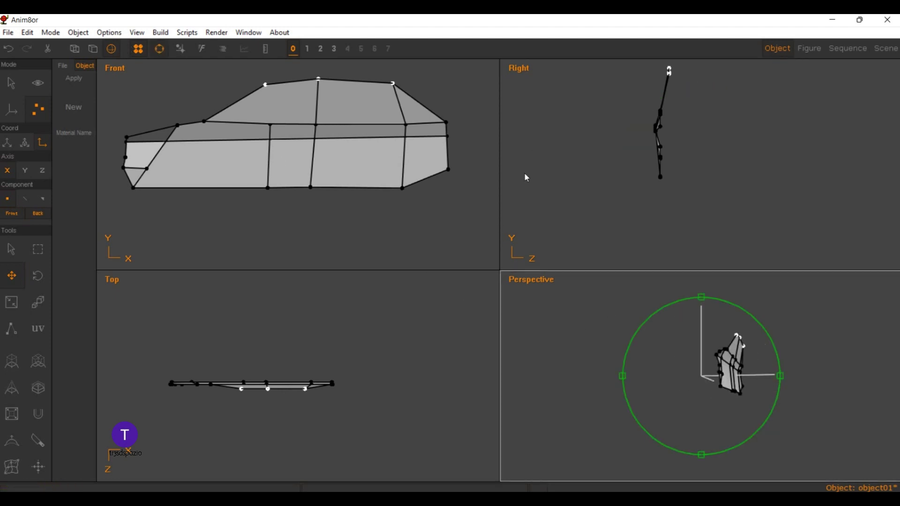
pyautogui.moveTo(526, 177)
pyautogui.mouseDown()
pyautogui.moveTo(566, 97)
pyautogui.moveTo(409, 54)
pyautogui.mouseUp()
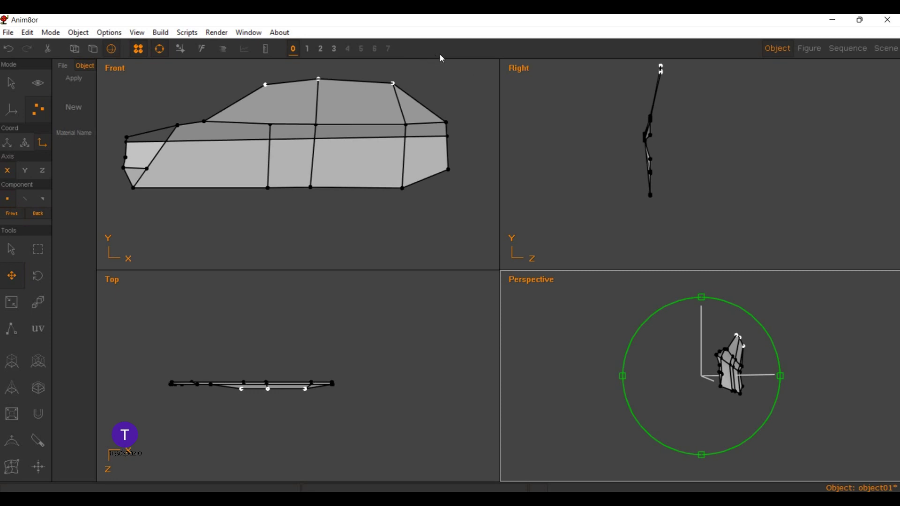
# Step: Enlarge the Right view and box-select the whole car half as an object
pyautogui.press('r')
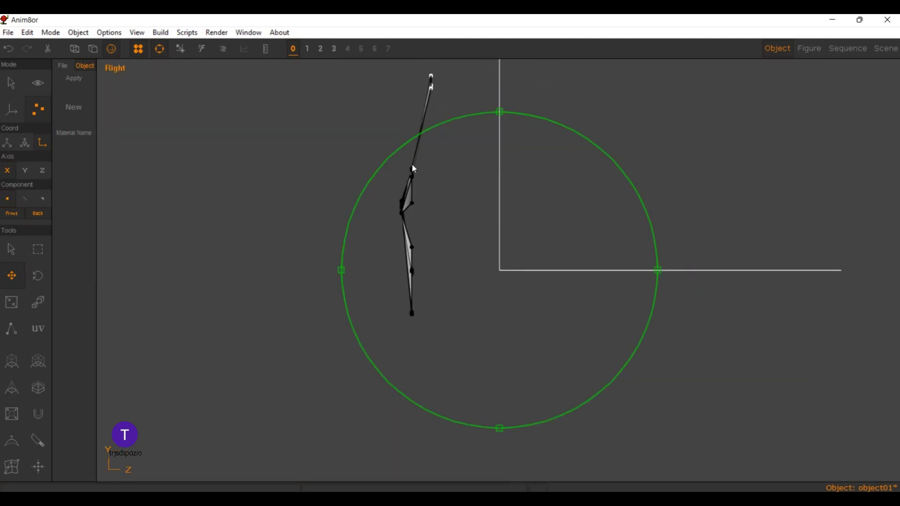
pyautogui.press('a')
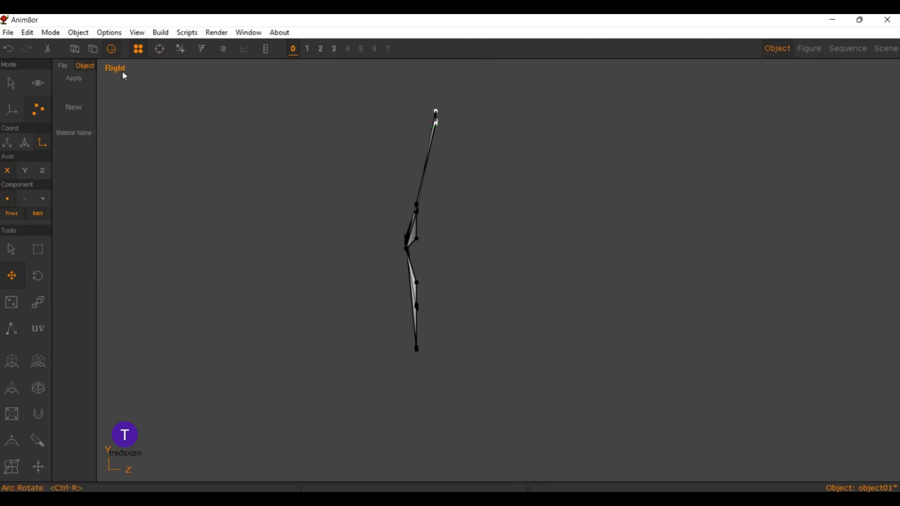
pyautogui.click(11, 83)
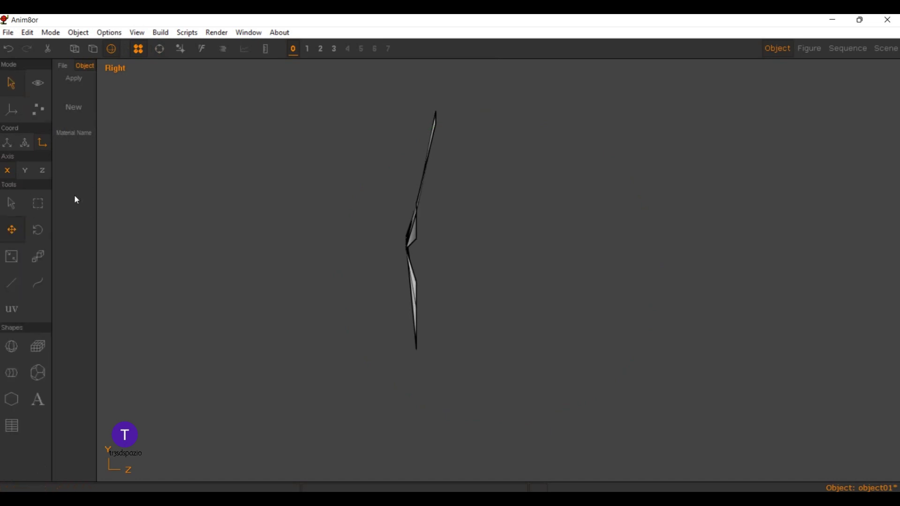
pyautogui.press('d')
pyautogui.moveTo(344, 94); pyautogui.dragTo(548, 440)
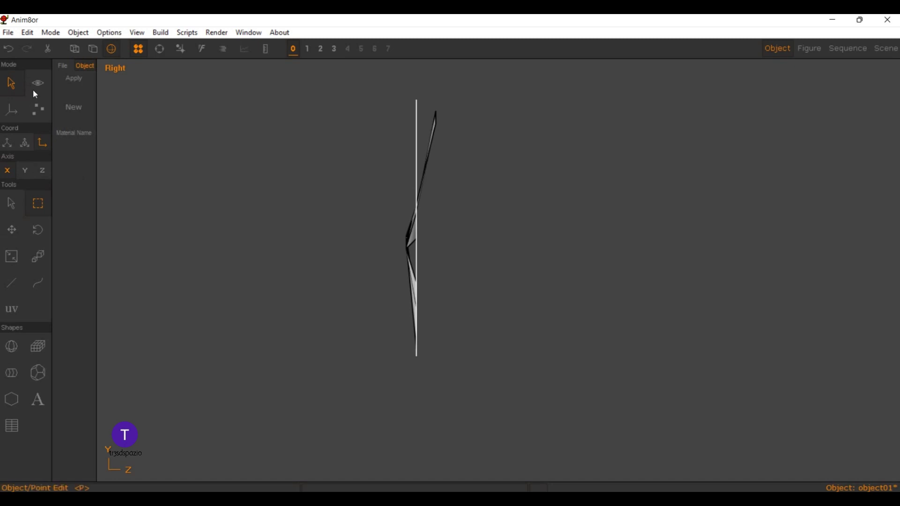
# Step: Box-select all vertices of the car half and return to the four-view layout
pyautogui.click(38, 109)
pyautogui.click(24, 199)
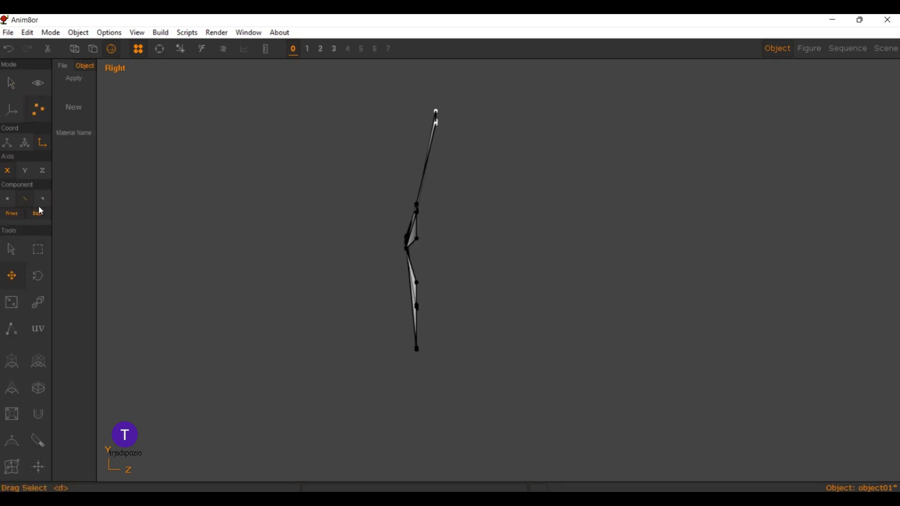
pyautogui.click(37, 249)
pyautogui.moveTo(320, 93)
pyautogui.mouseDown()
pyautogui.moveTo(388, 181)
pyautogui.moveTo(612, 428)
pyautogui.mouseUp()
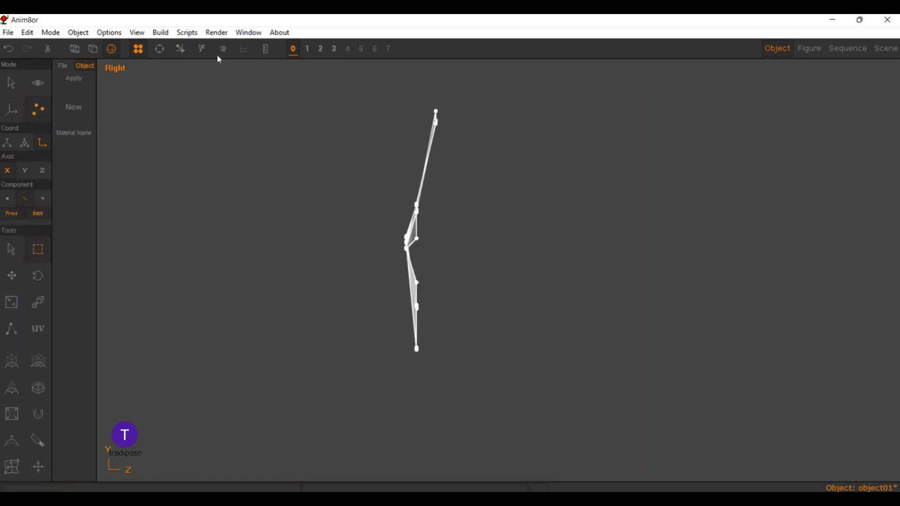
pyautogui.rightClick(88, 67)
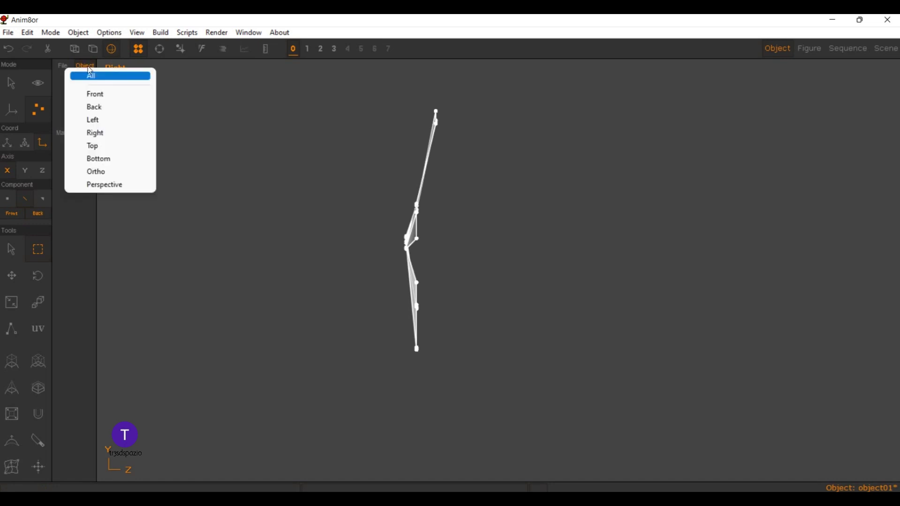
pyautogui.click(88, 72)
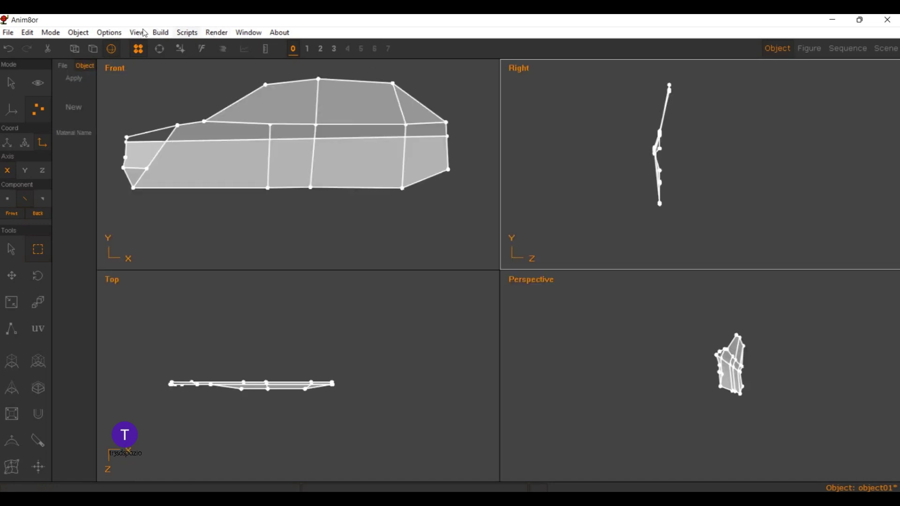
# Step: Select the car half in Object mode and make a Mirror Image copy across Z
pyautogui.click(161, 33)
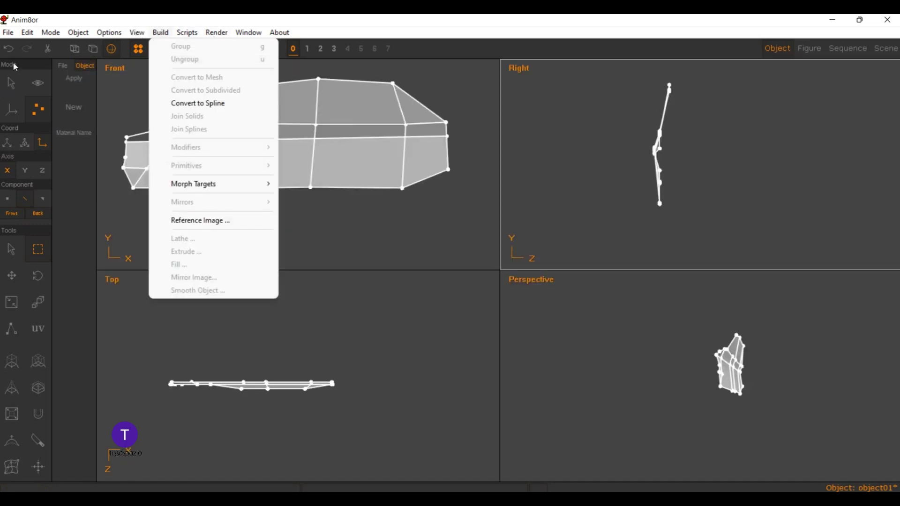
pyautogui.click(11, 83)
pyautogui.click(232, 134)
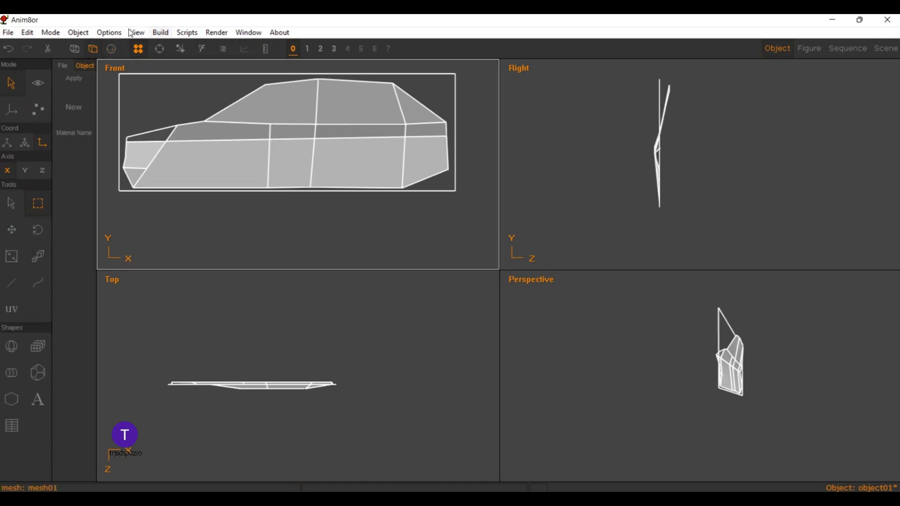
pyautogui.click(160, 32)
pyautogui.press('Up')
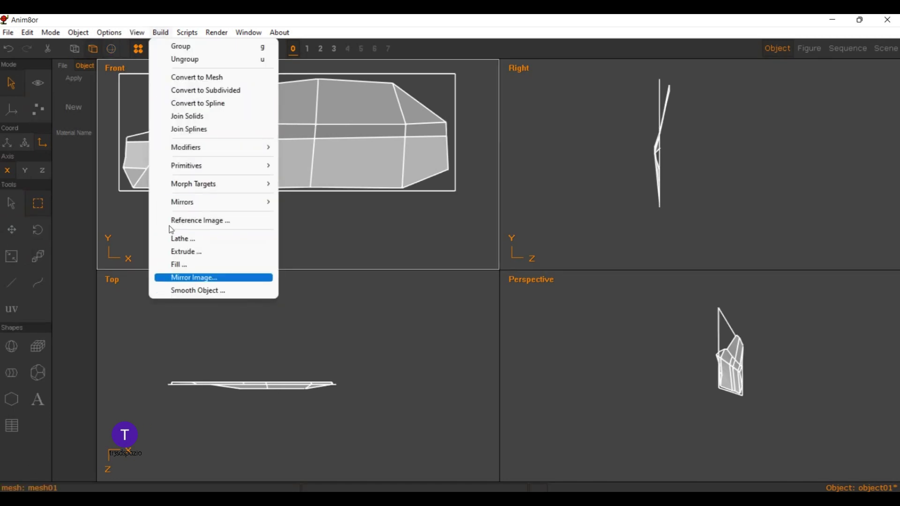
pyautogui.press('Return')
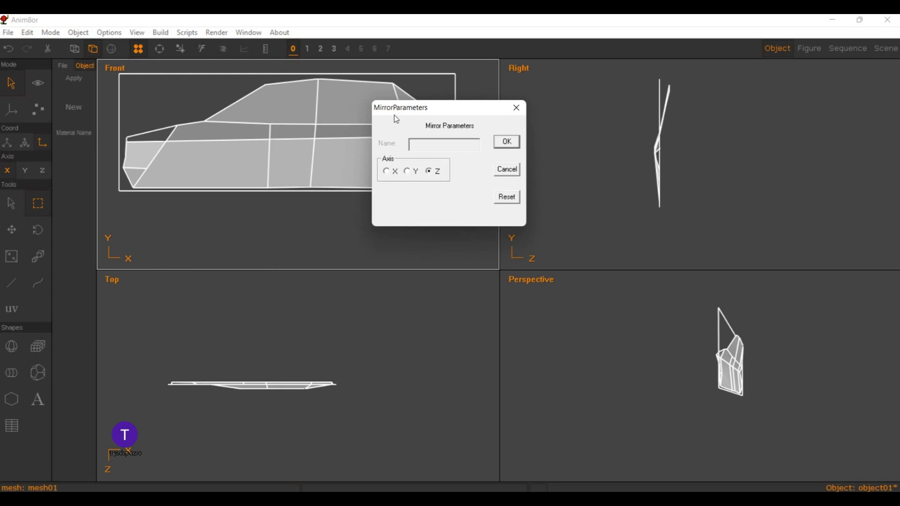
pyautogui.press('Return')
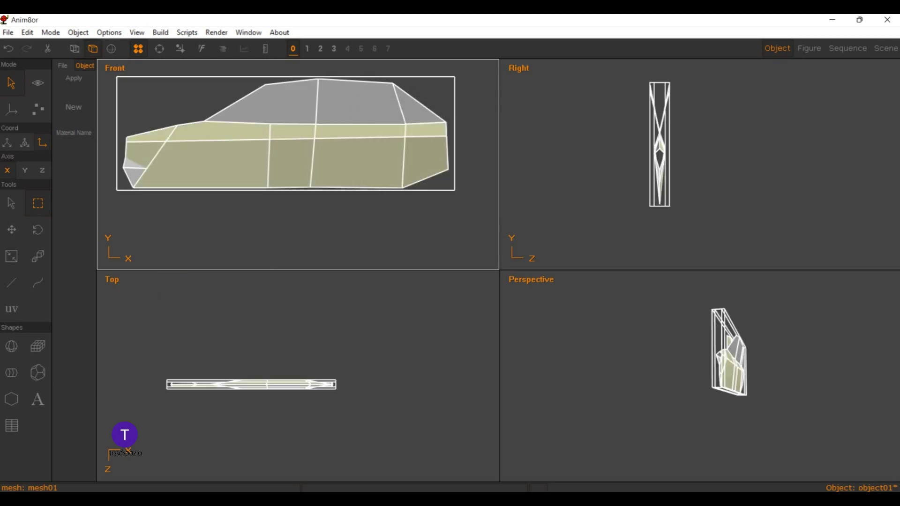
# Step: Move mesh02 along Z in the Right view, away from the original half
pyautogui.click(584, 175)
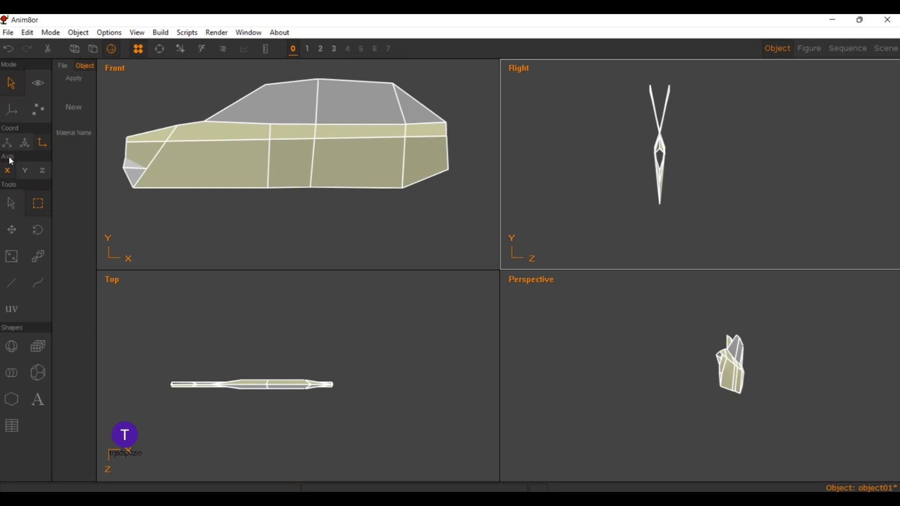
pyautogui.click(524, 89)
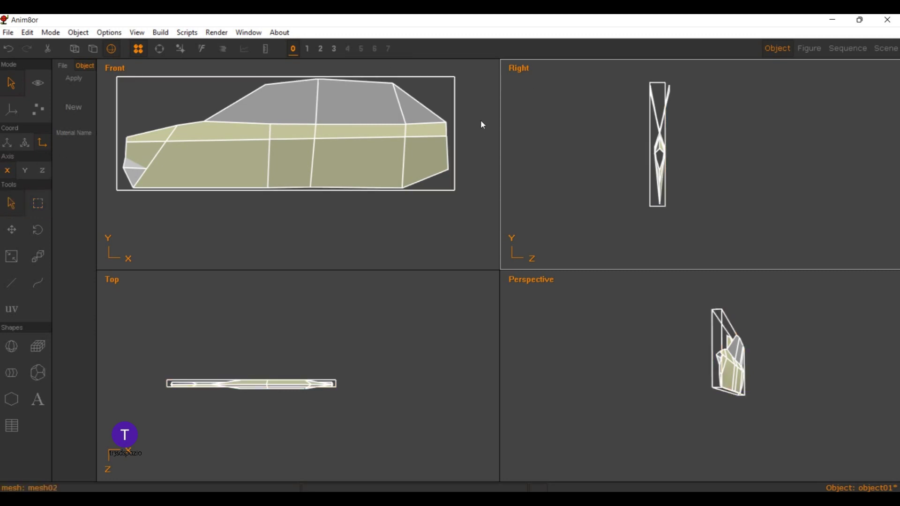
pyautogui.click(12, 230)
pyautogui.moveTo(505, 205); pyautogui.dragTo(597, 224)
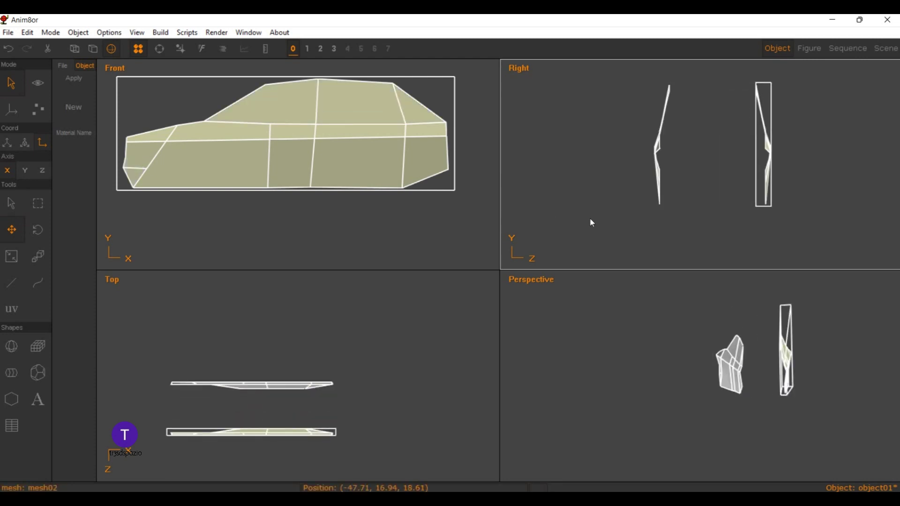
pyautogui.moveTo(594, 221)
pyautogui.mouseDown()
pyautogui.moveTo(664, 142)
pyautogui.moveTo(656, 144)
pyautogui.mouseUp()
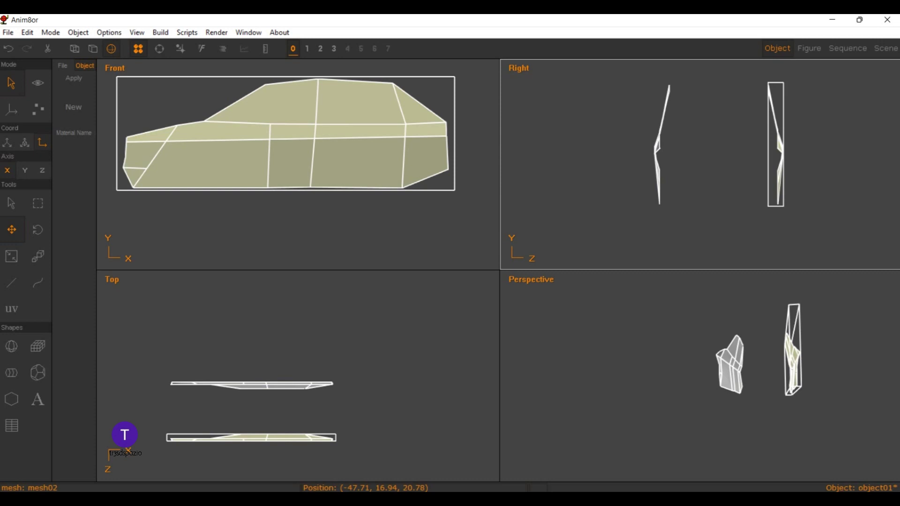
# Step: Orbit the Perspective view to check both halves, then select mesh01
pyautogui.click(160, 48)
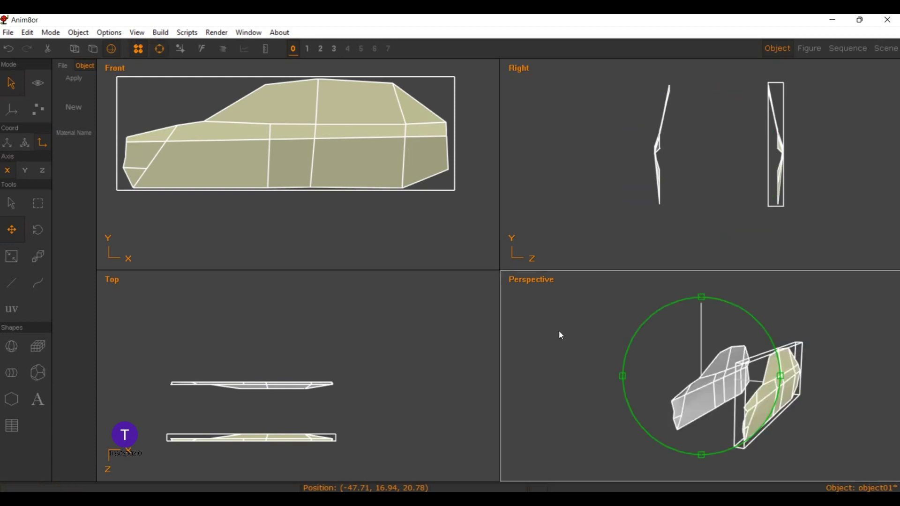
pyautogui.moveTo(558, 330)
pyautogui.mouseDown()
pyautogui.moveTo(568, 307)
pyautogui.moveTo(550, 279)
pyautogui.moveTo(556, 272)
pyautogui.mouseUp()
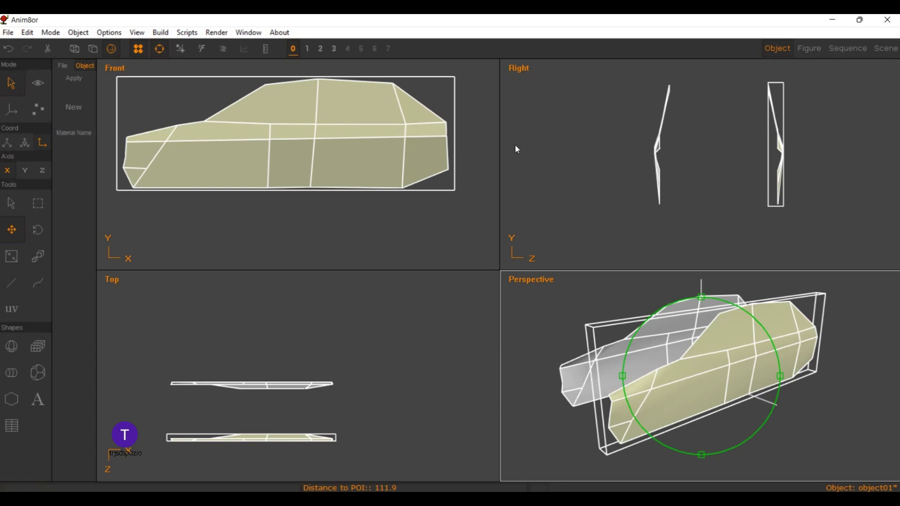
pyautogui.click(159, 49)
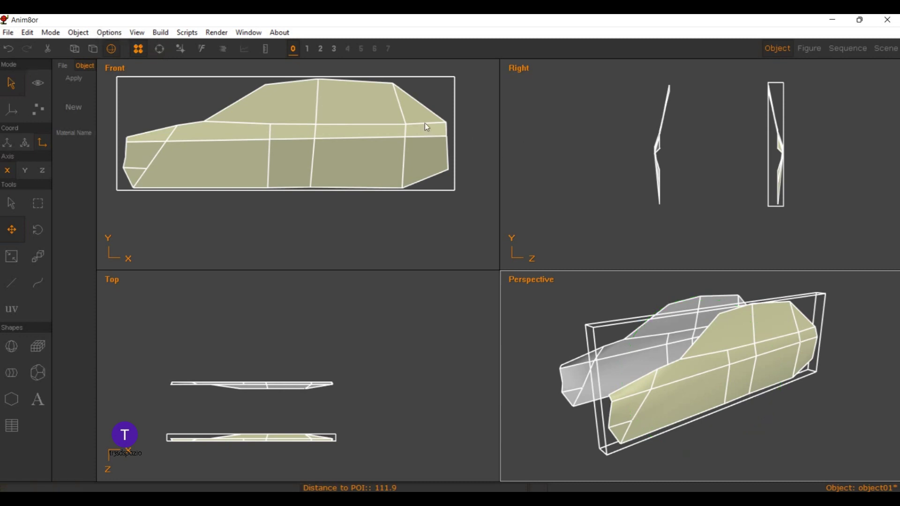
pyautogui.click(529, 142)
pyautogui.press('a')
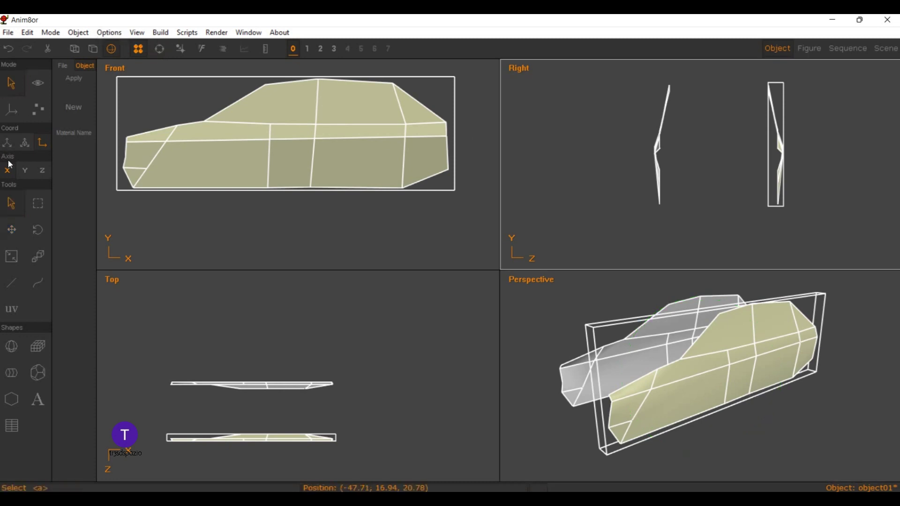
pyautogui.click(530, 138)
# Step: Select both car halves and join them into one mesh with Join Solids
pyautogui.hotkey('ctrl', 'a')
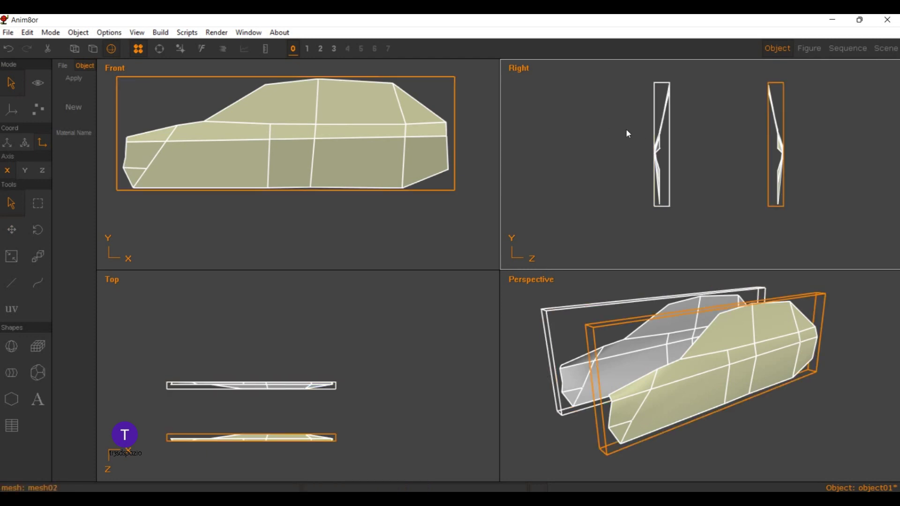
pyautogui.click(160, 32)
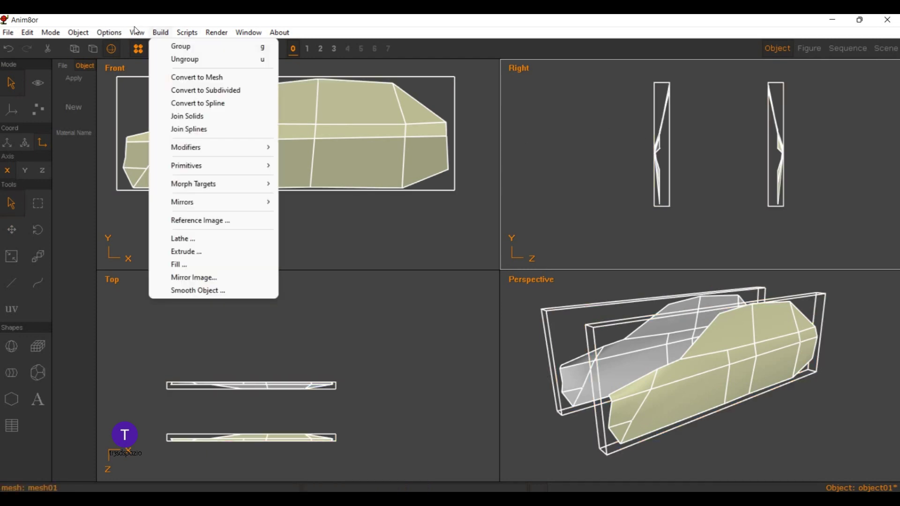
pyautogui.click(159, 97)
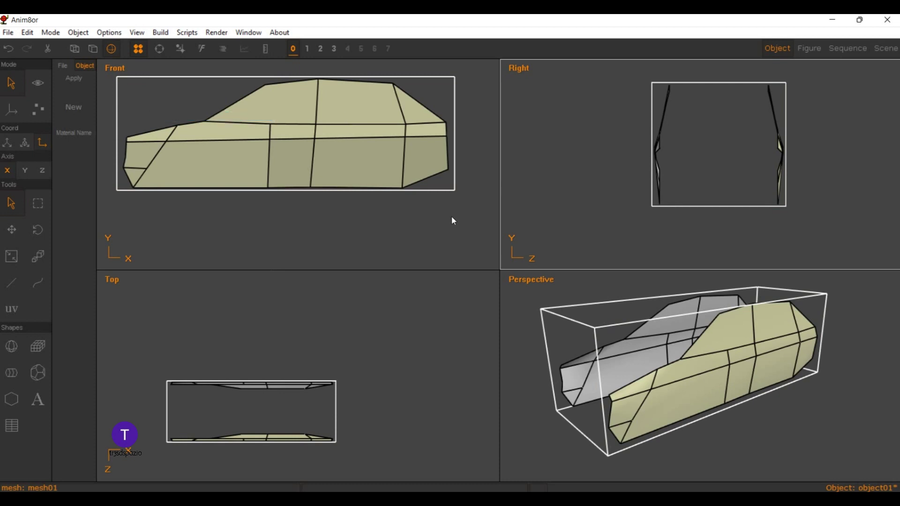
pyautogui.scroll(3, 590, 281)
# Step: Switch the layout to a single enlarged Perspective view
pyautogui.press('Menu')
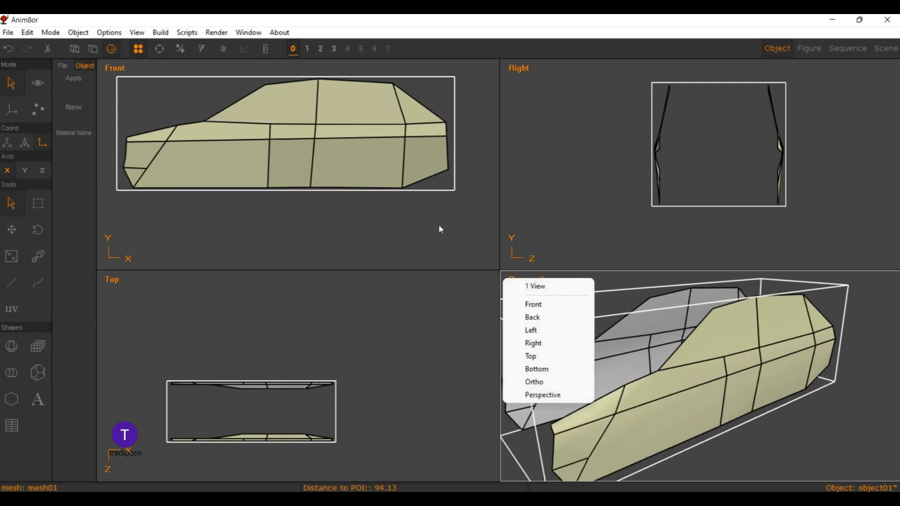
pyautogui.press('Return')
pyautogui.scroll(-3, 488, 206)
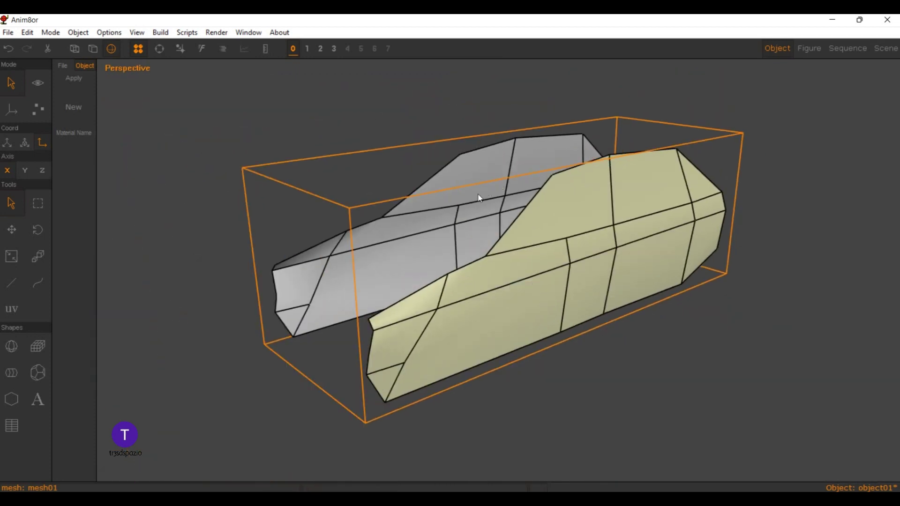
# Step: In Point Edit mode, bridge the roof face between the two side halves
pyautogui.click(38, 109)
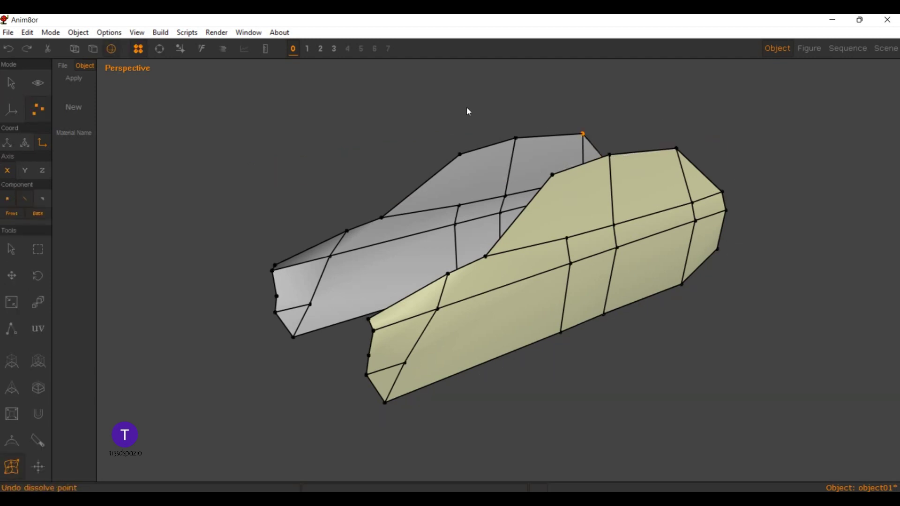
pyautogui.keyDown('ctrl'); pyautogui.click(677, 148); pyautogui.keyUp('ctrl')
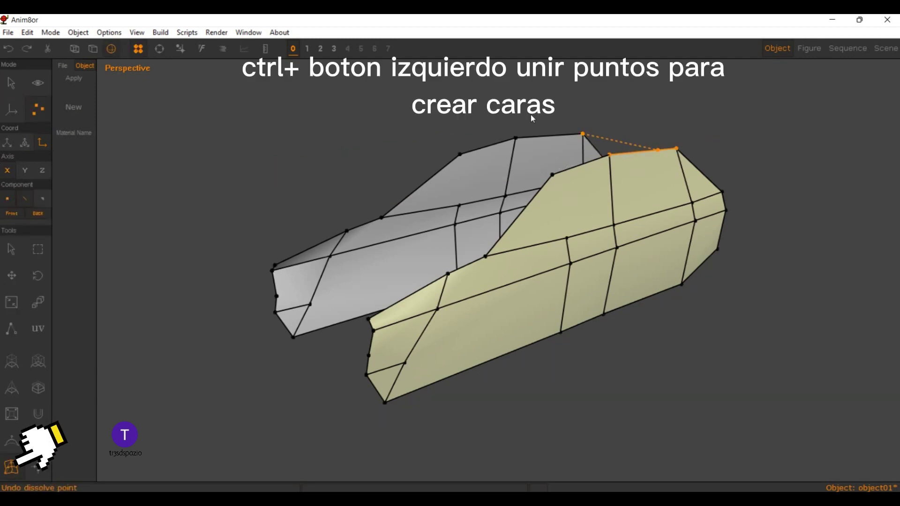
pyautogui.keyDown('ctrl'); pyautogui.click(515, 138); pyautogui.keyUp('ctrl')
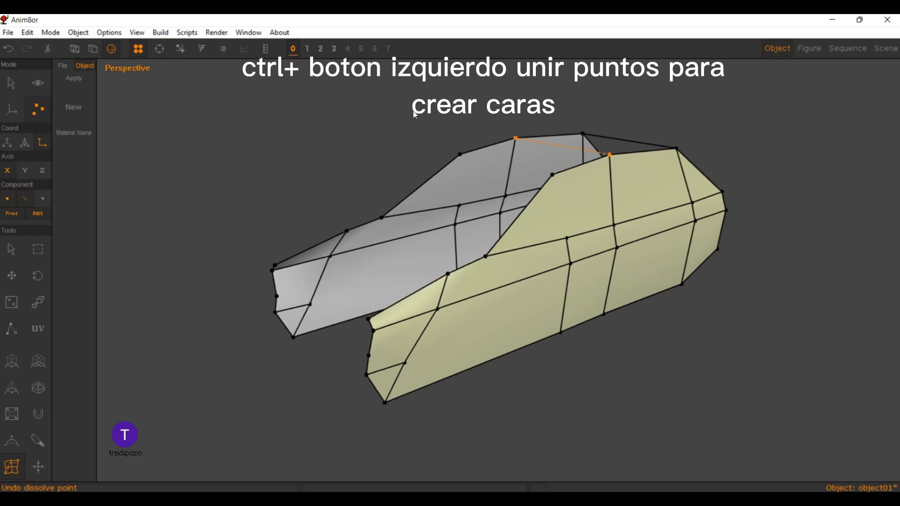
pyautogui.scroll(3, 415, 116)
pyautogui.scroll(2, 389, 118)
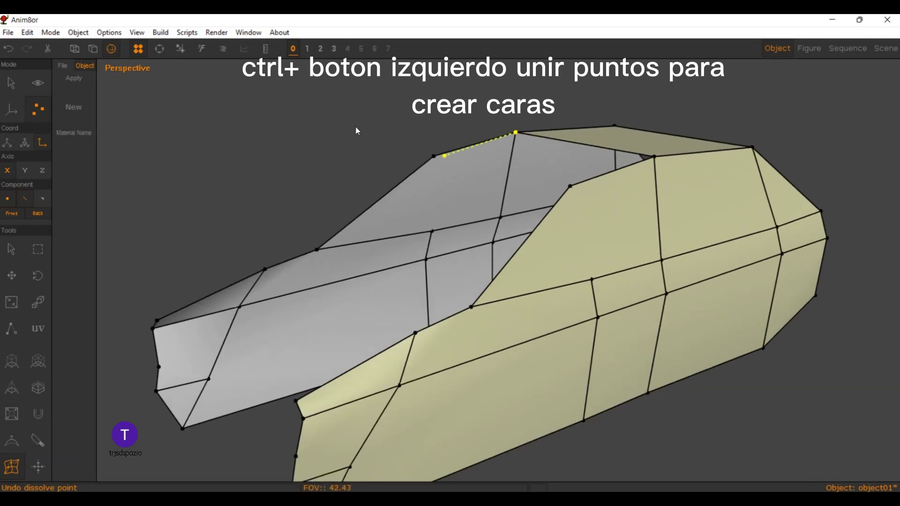
pyautogui.keyDown('ctrl'); pyautogui.click(433, 156); pyautogui.keyUp('ctrl')
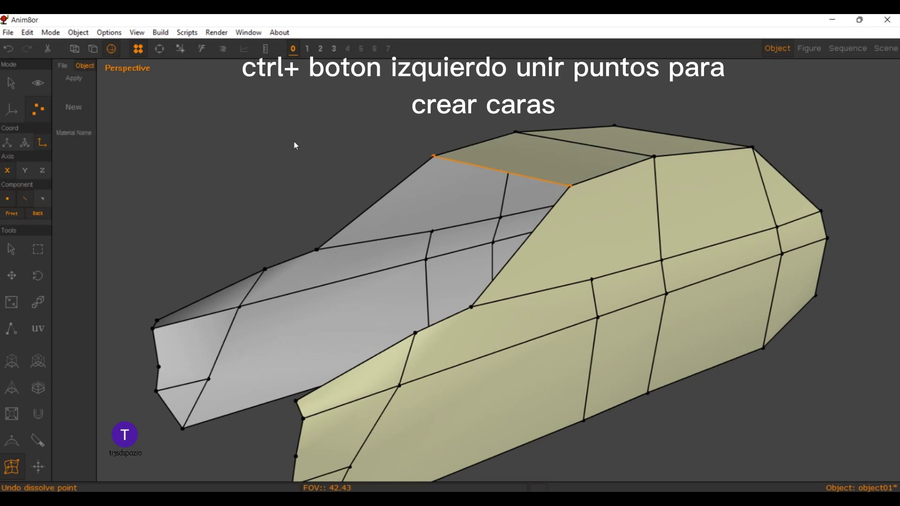
# Step: Bridge the windshield, hood and front hood faces across the gap between halves
pyautogui.keyDown('ctrl'); pyautogui.click(256, 199); pyautogui.keyUp('ctrl')
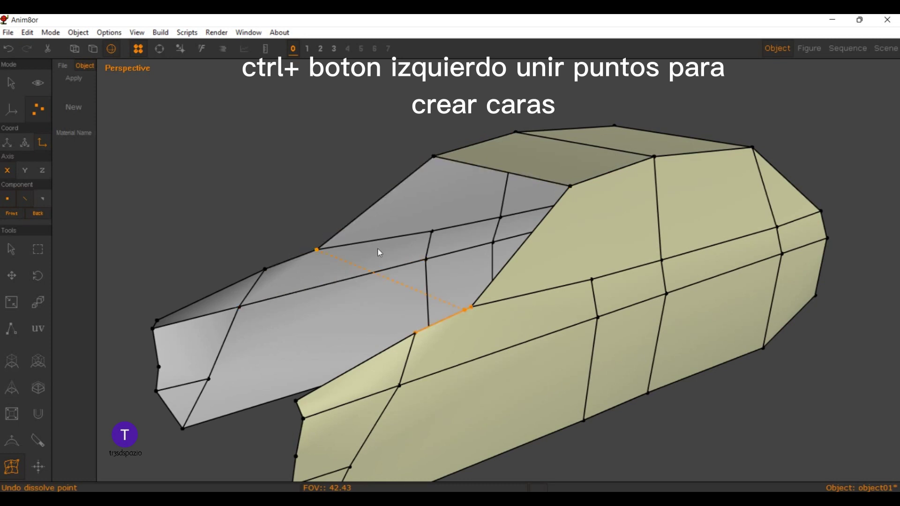
pyautogui.keyDown('ctrl'); pyautogui.click(378, 253); pyautogui.keyUp('ctrl')
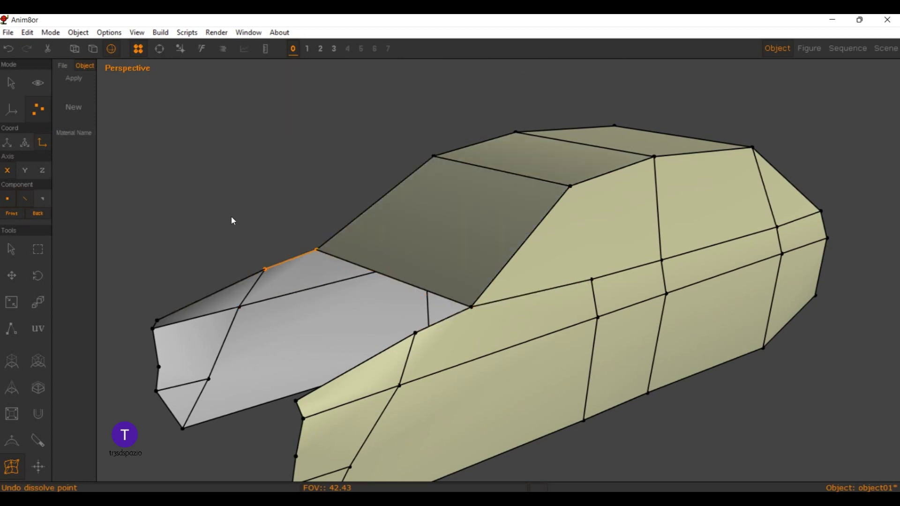
pyautogui.keyDown('ctrl'); pyautogui.click(211, 218); pyautogui.keyUp('ctrl')
pyautogui.keyDown('ctrl'); pyautogui.click(330, 271); pyautogui.keyUp('ctrl')
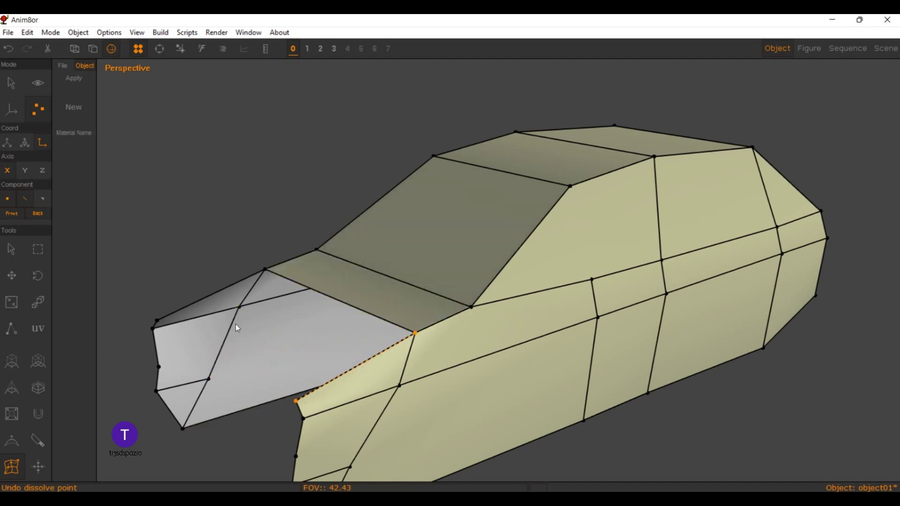
pyautogui.click(157, 320)
pyautogui.keyDown('ctrl'); pyautogui.click(129, 261); pyautogui.keyUp('ctrl')
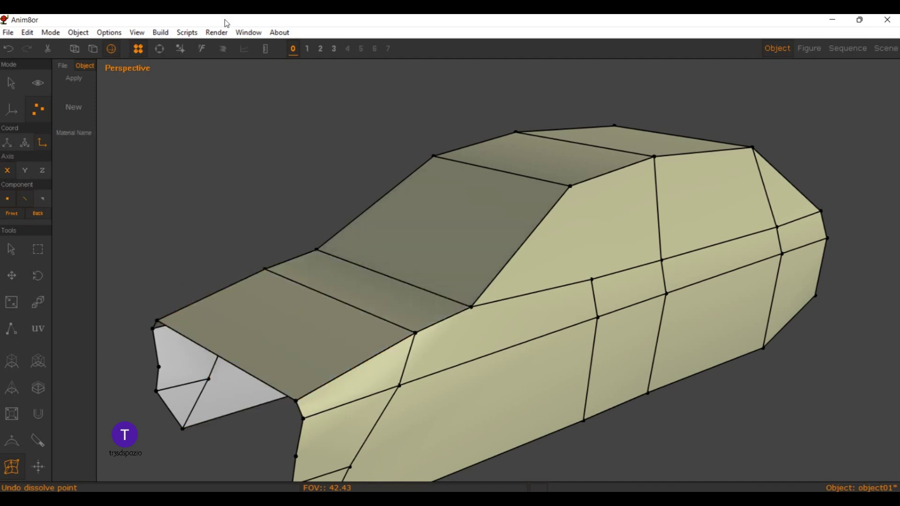
pyautogui.click(160, 48)
pyautogui.moveTo(153, 67)
pyautogui.mouseDown()
pyautogui.moveTo(402, 172)
pyautogui.moveTo(399, 155)
pyautogui.moveTo(420, 169)
pyautogui.moveTo(496, 174)
pyautogui.moveTo(460, 117)
pyautogui.moveTo(444, 147)
pyautogui.moveTo(314, 154)
pyautogui.moveTo(385, 186)
pyautogui.moveTo(447, 134)
pyautogui.moveTo(330, 137)
pyautogui.moveTo(351, 197)
pyautogui.mouseUp()
# Step: Close the front end with stacked face strips bridging both halves down to the bumper
pyautogui.scroll(3, 329, 136)
pyautogui.scroll(2, 324, 162)
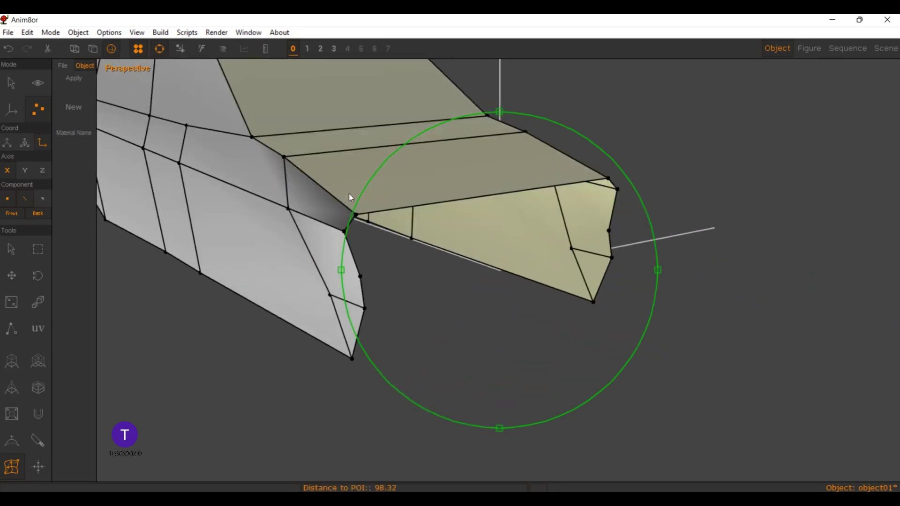
pyautogui.click(138, 48)
pyautogui.click(341, 232)
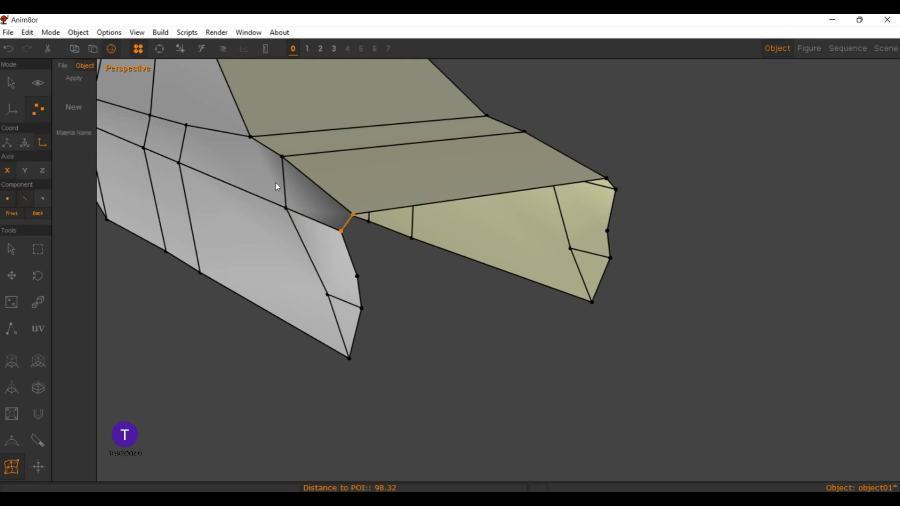
pyautogui.click(289, 214)
pyautogui.click(493, 154)
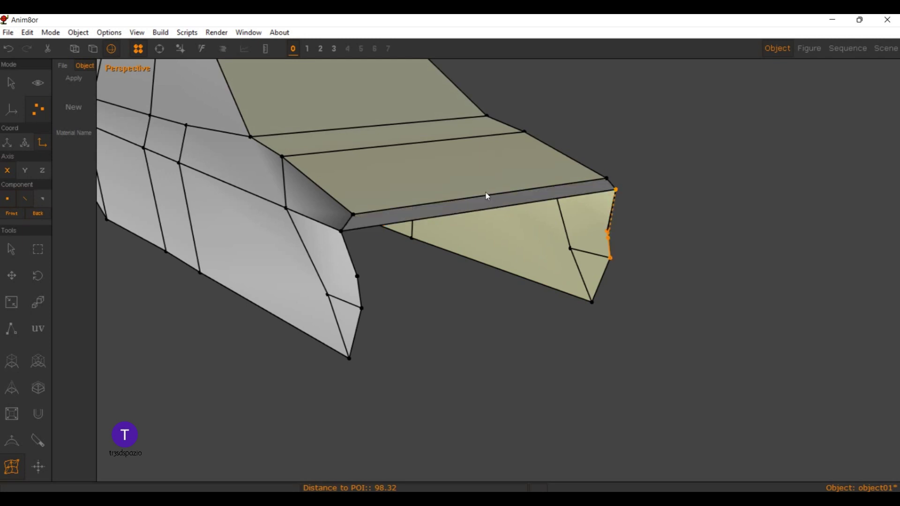
pyautogui.click(288, 220)
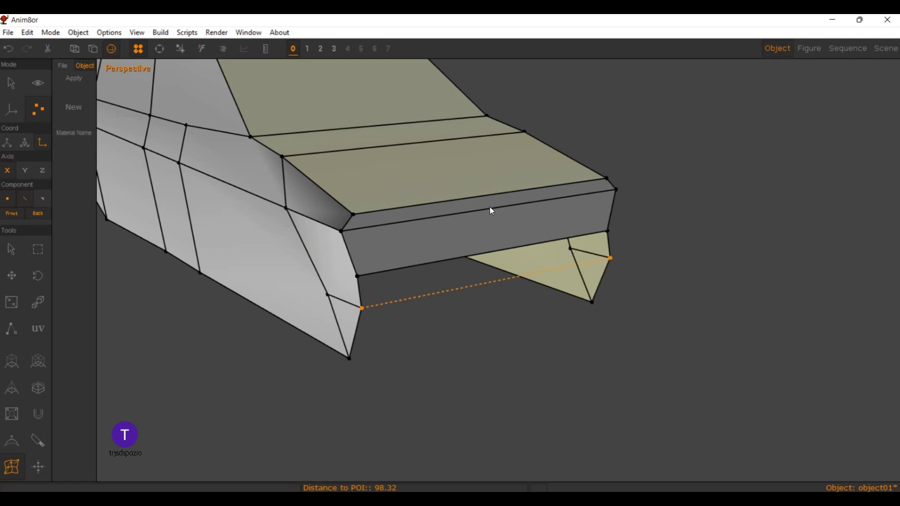
pyautogui.click(473, 247)
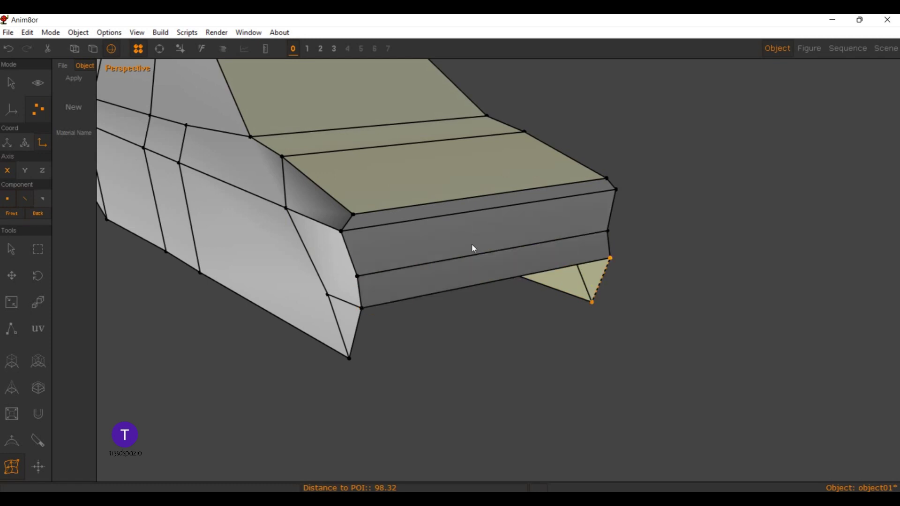
pyautogui.click(279, 291)
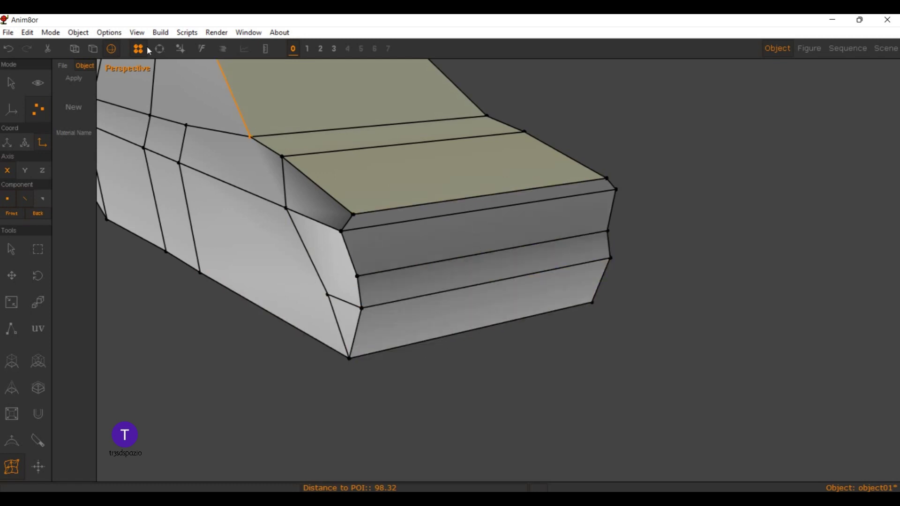
pyautogui.click(159, 48)
pyautogui.moveTo(497, 281)
pyautogui.mouseDown()
pyautogui.moveTo(455, 193)
pyautogui.moveTo(476, 180)
pyautogui.moveTo(299, 196)
pyautogui.moveTo(203, 186)
pyautogui.mouseUp()
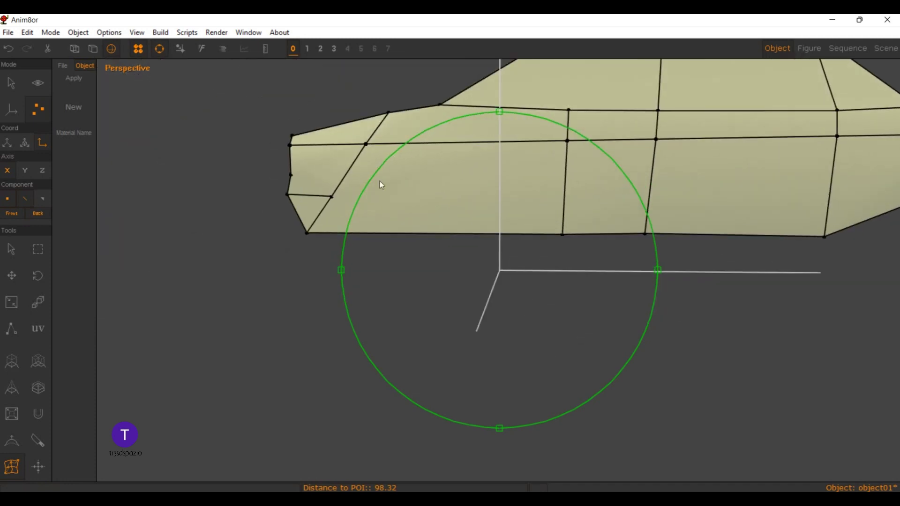
# Step: Close the rear end with a large end face and bottom strip between halves
pyautogui.moveTo(380, 182)
pyautogui.mouseDown()
pyautogui.moveTo(327, 211)
pyautogui.moveTo(345, 237)
pyautogui.moveTo(294, 251)
pyautogui.mouseUp()
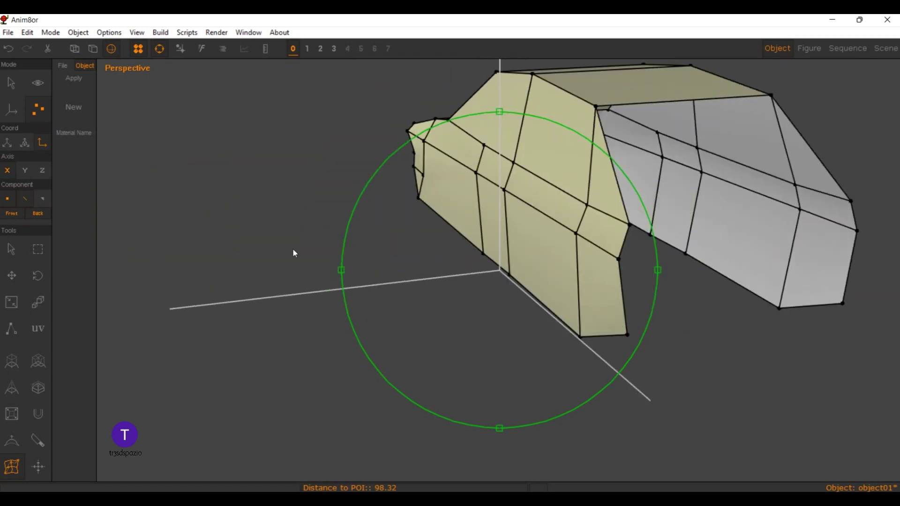
pyautogui.moveTo(456, 203)
pyautogui.mouseDown()
pyautogui.moveTo(416, 201)
pyautogui.moveTo(344, 231)
pyautogui.moveTo(358, 242)
pyautogui.mouseUp()
pyautogui.moveTo(407, 230); pyautogui.dragTo(417, 229)
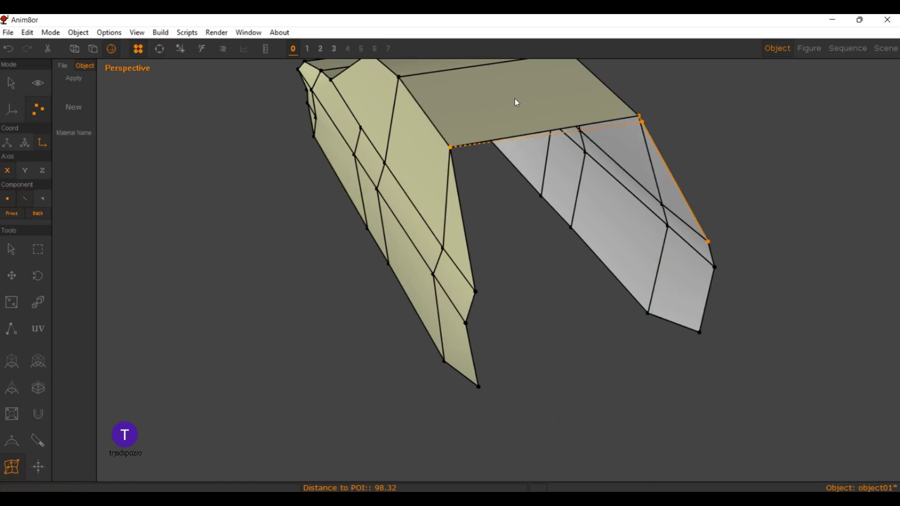
pyautogui.click(568, 195)
pyautogui.click(374, 256)
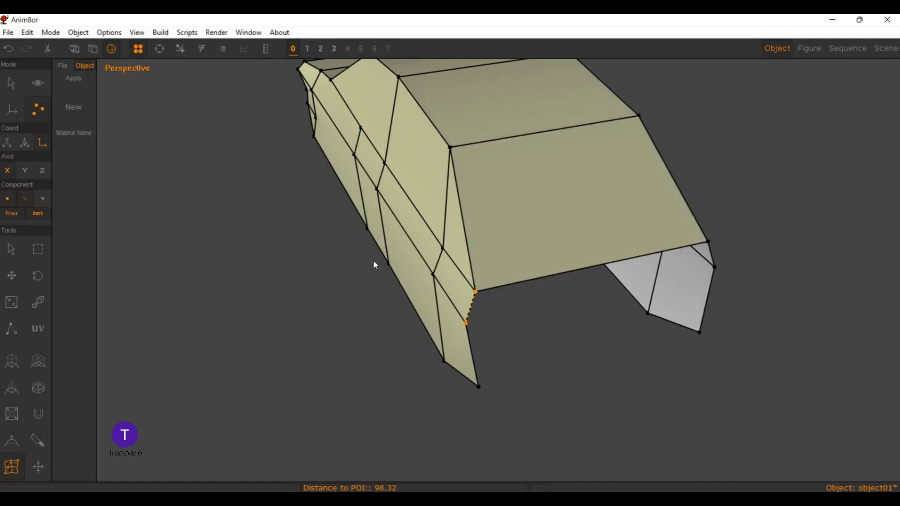
pyautogui.click(572, 216)
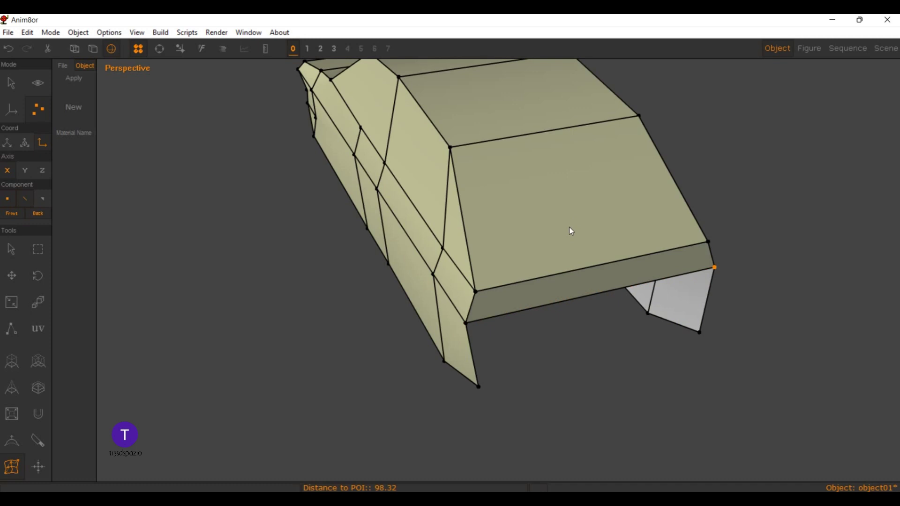
pyautogui.click(561, 271)
pyautogui.click(385, 311)
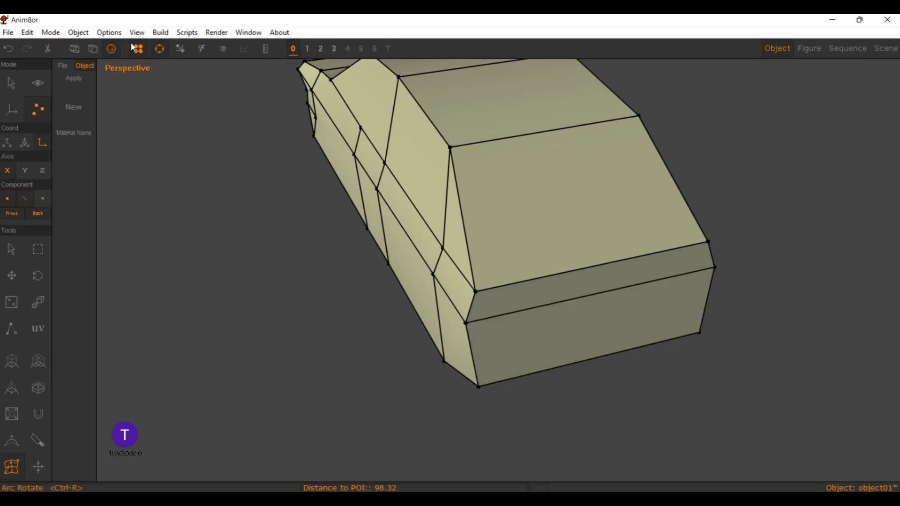
pyautogui.click(159, 49)
pyautogui.moveTo(383, 171)
pyautogui.mouseDown()
pyautogui.moveTo(379, 149)
pyautogui.moveTo(553, 133)
pyautogui.moveTo(652, 149)
pyautogui.moveTo(387, 101)
pyautogui.mouseUp()
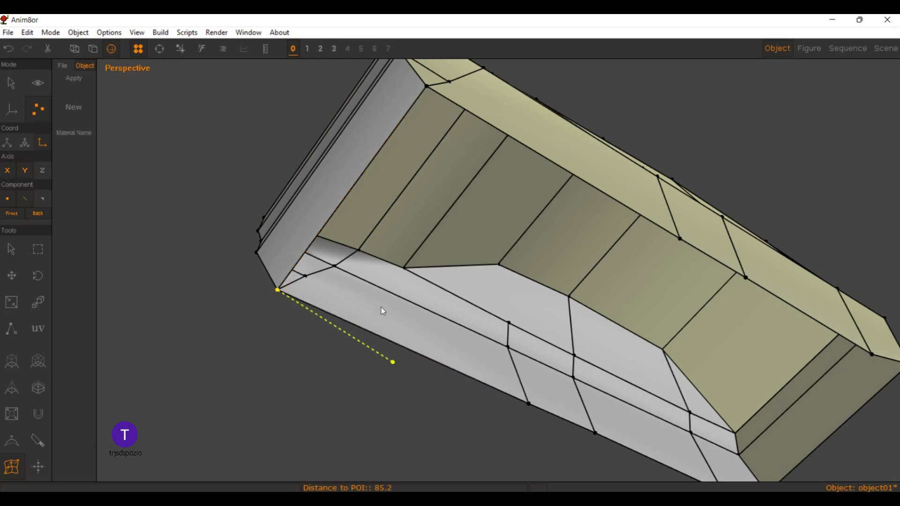
# Step: Bridge the underside sections between both halves, making the car body a closed solid
pyautogui.click(543, 197)
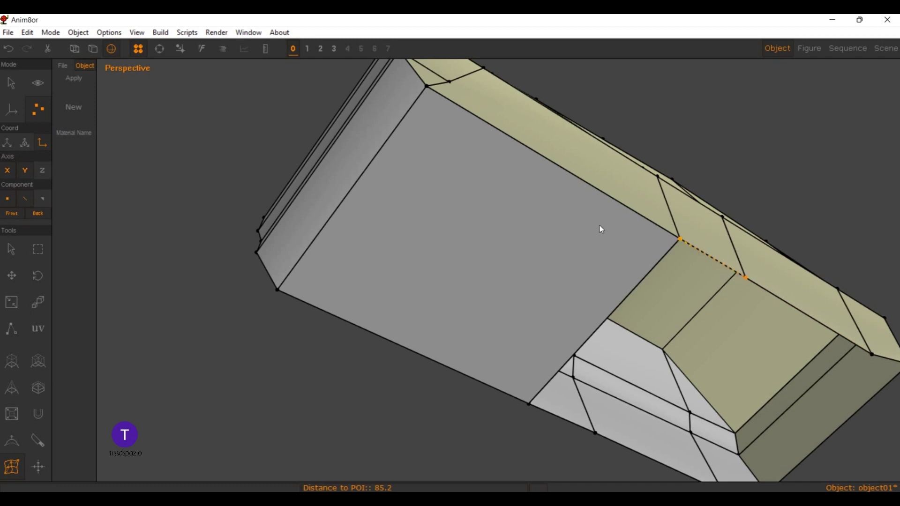
pyautogui.click(478, 350)
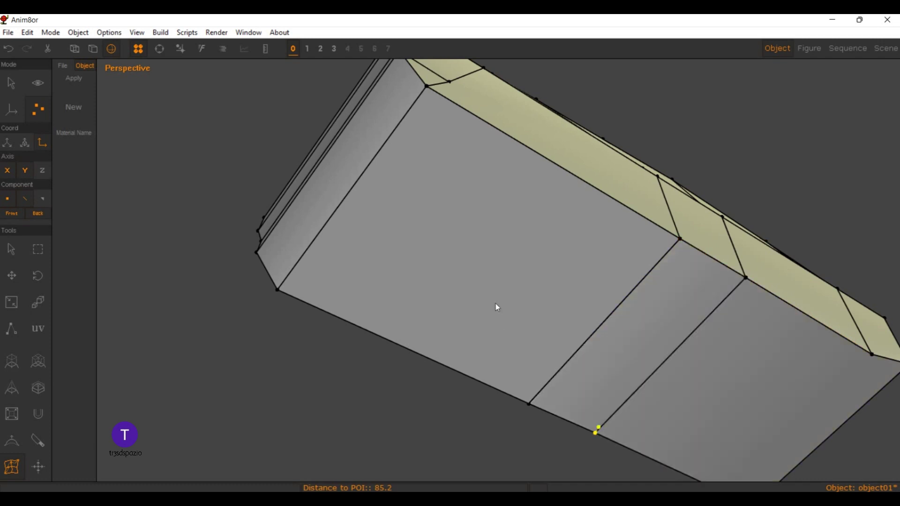
pyautogui.scroll(-3, 495, 285)
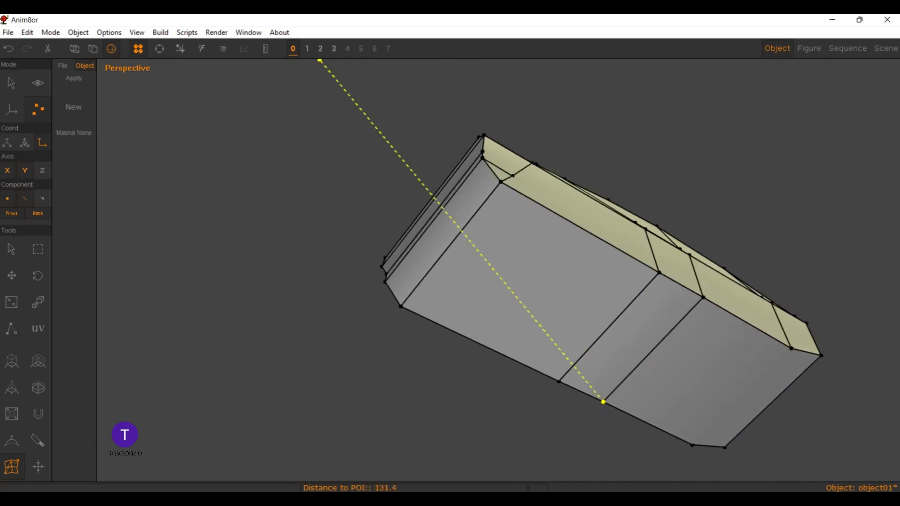
pyautogui.click(123, 49)
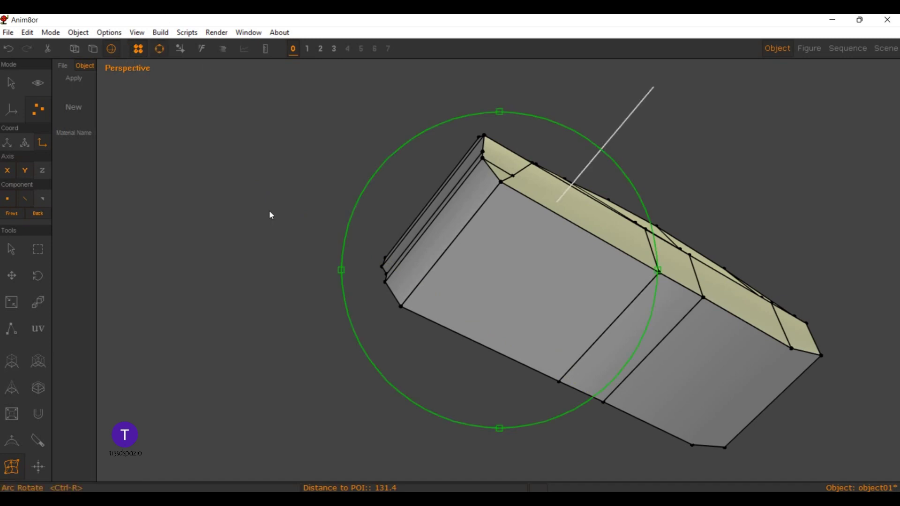
pyautogui.moveTo(269, 213)
pyautogui.mouseDown()
pyautogui.moveTo(401, 335)
pyautogui.moveTo(406, 361)
pyautogui.moveTo(502, 337)
pyautogui.moveTo(548, 344)
pyautogui.moveTo(508, 341)
pyautogui.moveTo(409, 208)
pyautogui.mouseUp()
pyautogui.scroll(3, 403, 204)
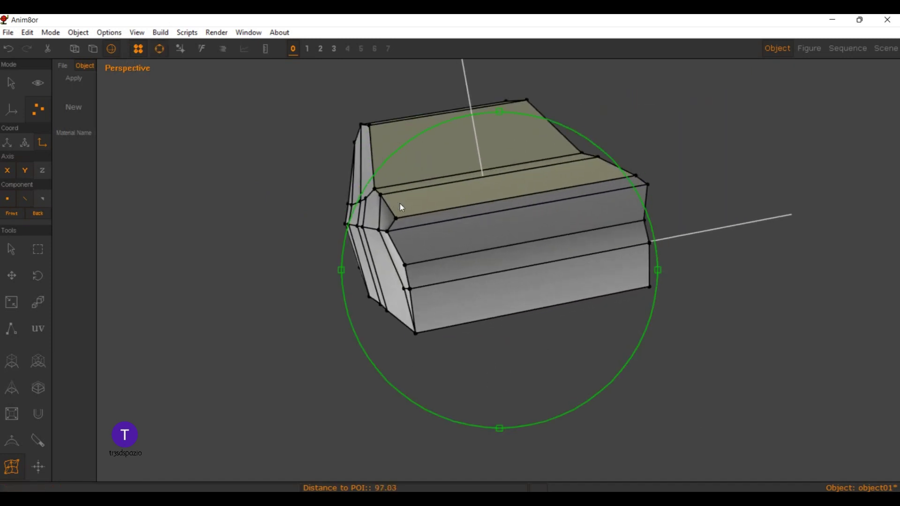
pyautogui.scroll(3, 401, 203)
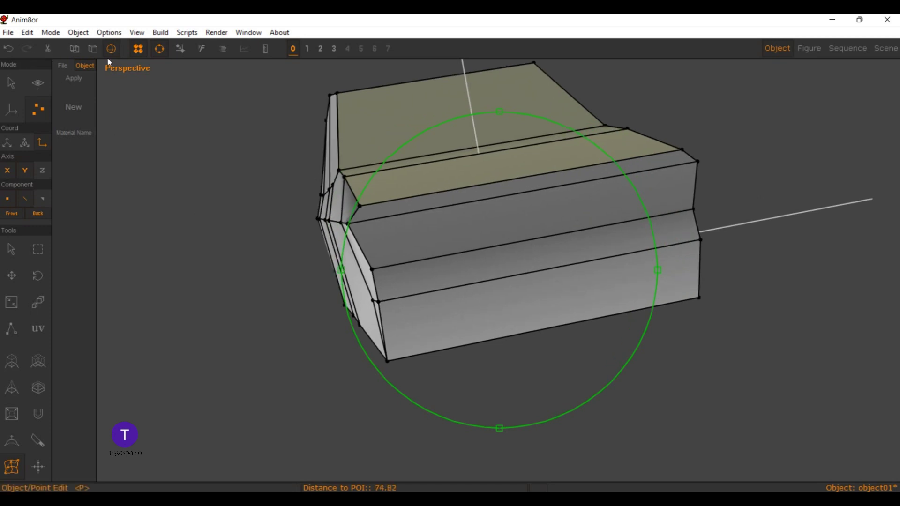
pyautogui.click(159, 49)
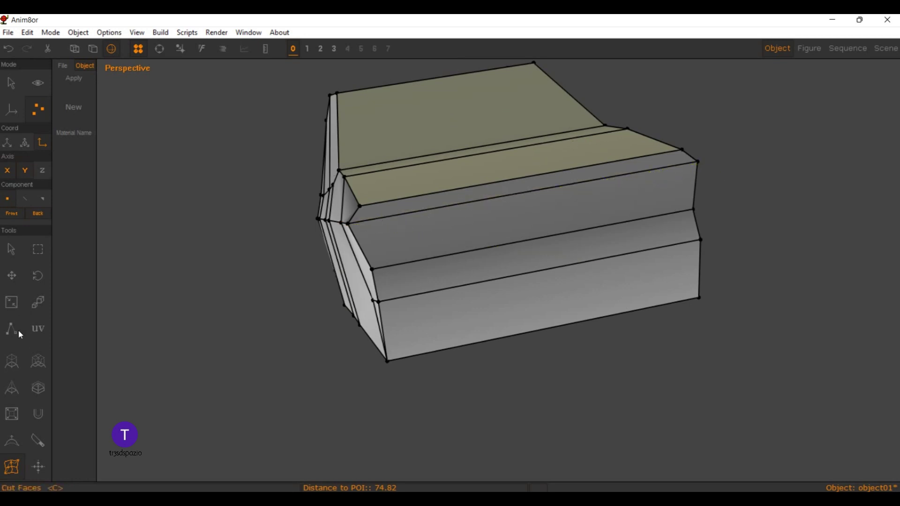
pyautogui.click(12, 249)
pyautogui.press('f')
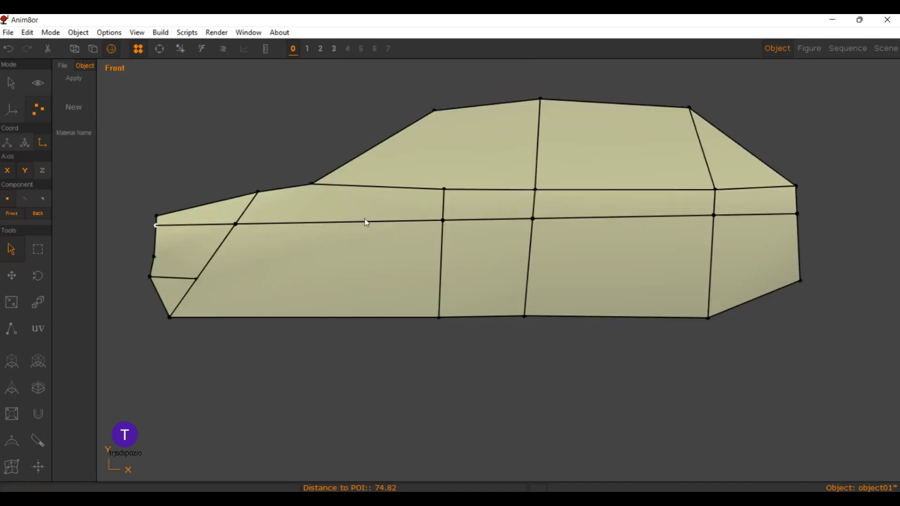
pyautogui.press('r')
pyautogui.click(12, 302)
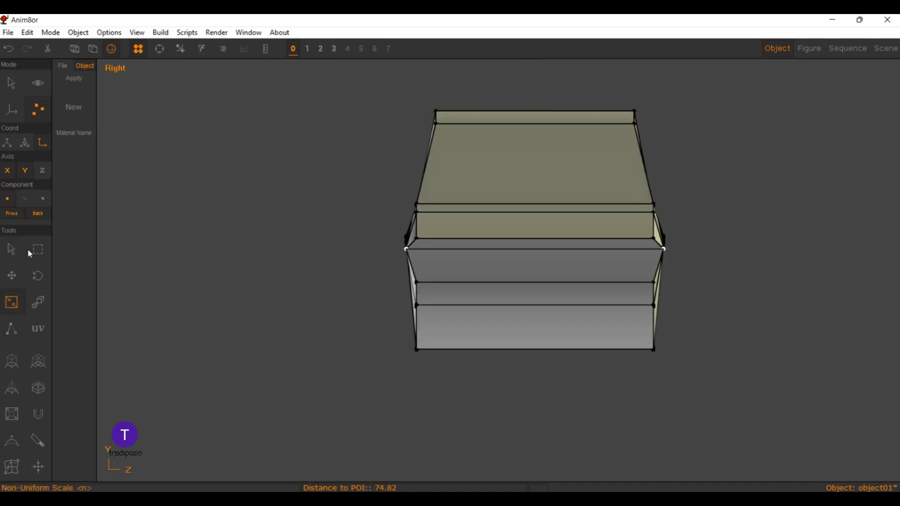
pyautogui.moveTo(437, 312); pyautogui.dragTo(429, 314)
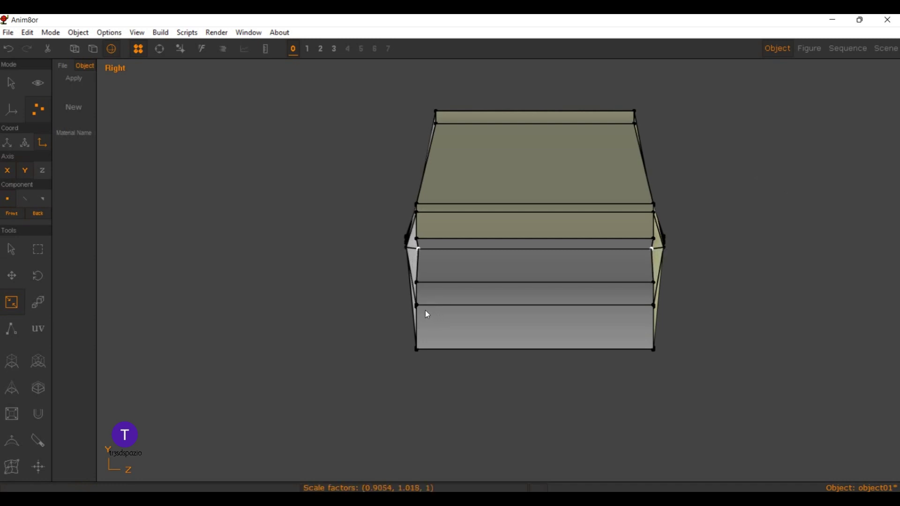
pyautogui.scroll(1, 335, 306)
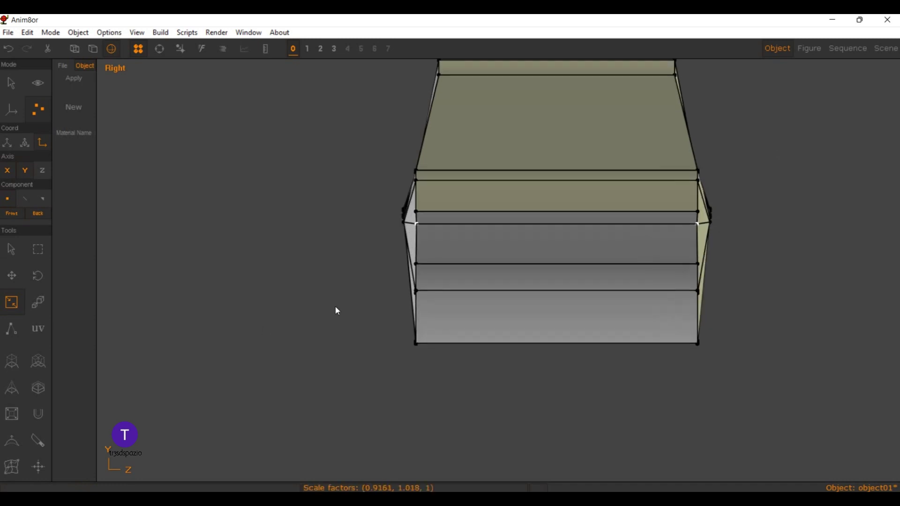
pyautogui.scroll(-2, 291, 158)
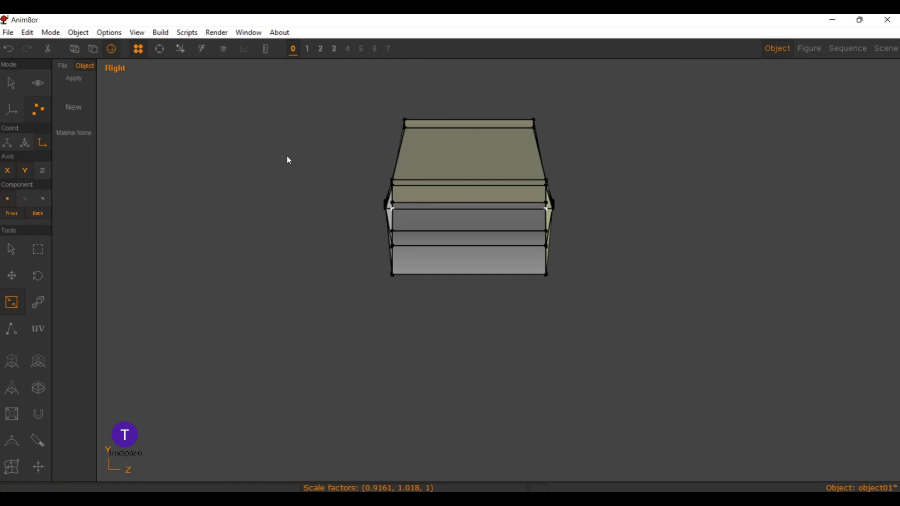
# Step: Show the car blueprint and widen the box with Non-Uniform Scale to match the rear view
pyautogui.click(265, 49)
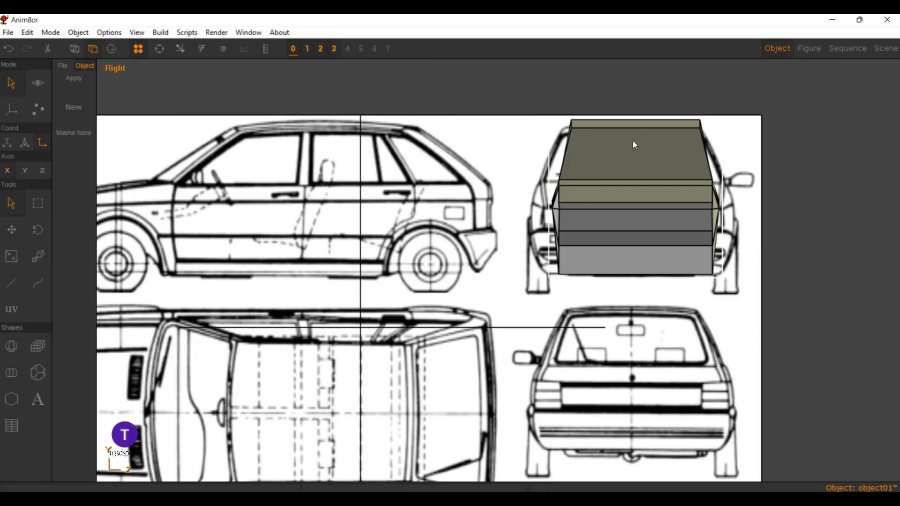
pyautogui.click(11, 256)
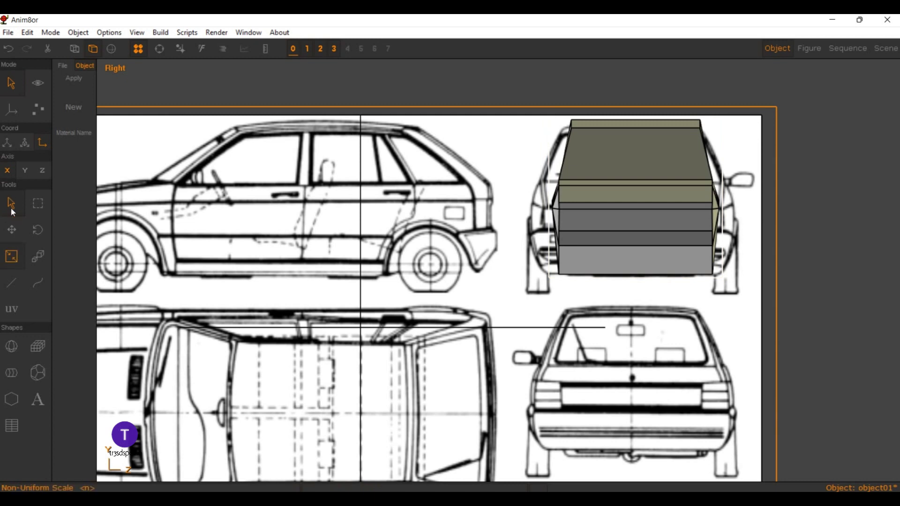
pyautogui.moveTo(459, 189); pyautogui.dragTo(478, 195)
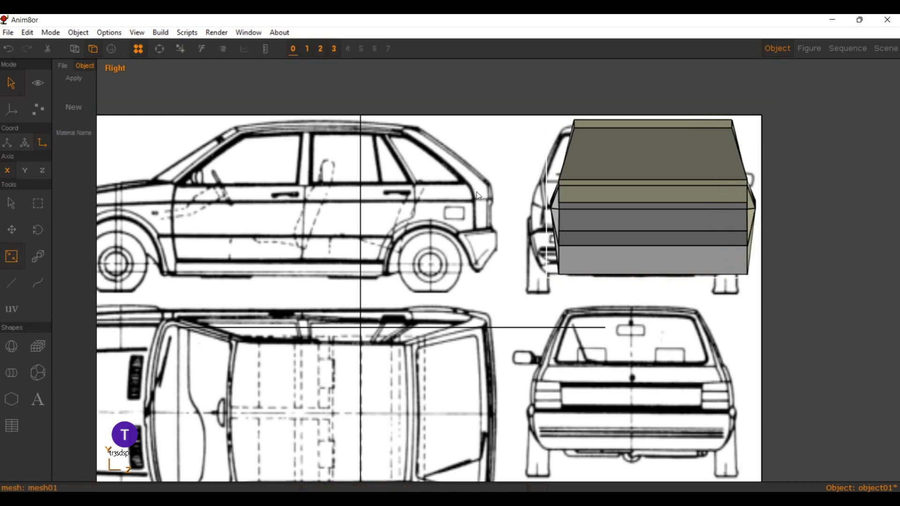
pyautogui.moveTo(488, 191)
pyautogui.mouseDown()
pyautogui.moveTo(501, 193)
pyautogui.moveTo(460, 187)
pyautogui.mouseUp()
# Step: Lower the box along Y to 0, -1.275, 19.52 and display it as wireframe
pyautogui.click(11, 230)
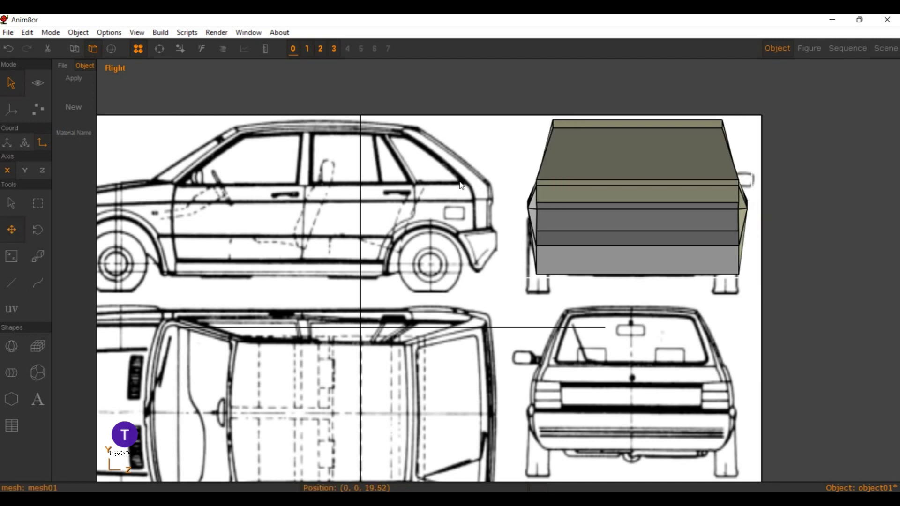
pyautogui.click(25, 170)
pyautogui.moveTo(503, 161); pyautogui.dragTo(497, 169)
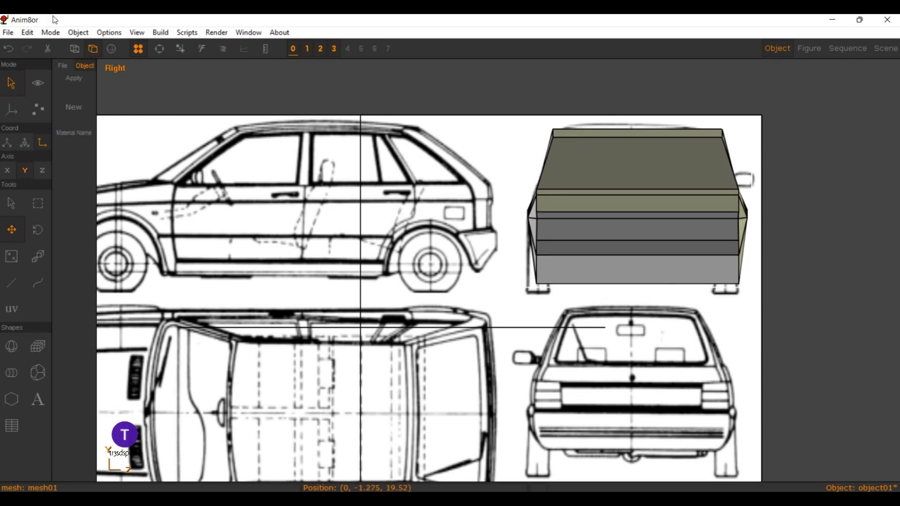
pyautogui.click(73, 47)
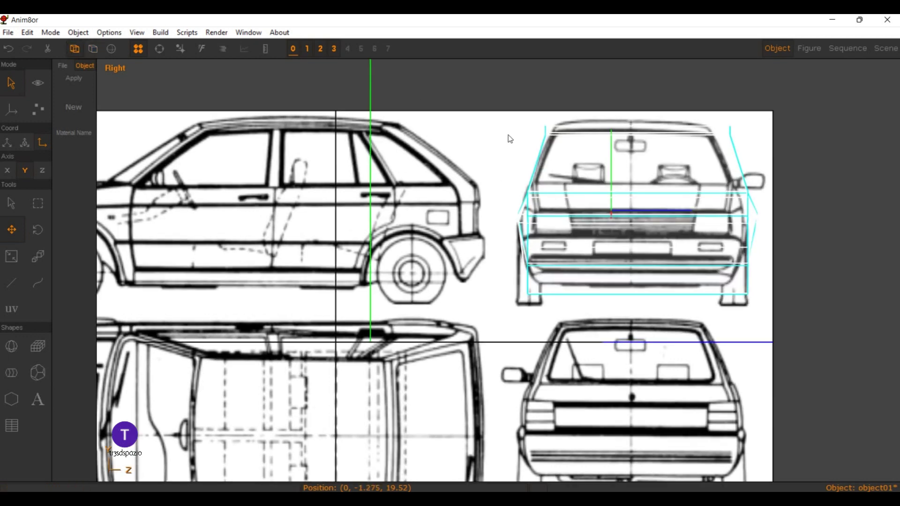
pyautogui.scroll(1, 510, 139)
pyautogui.scroll(-3, 508, 137)
pyautogui.scroll(1, 508, 136)
# Step: Box-select the top vertices and scale them to 0.946 along X to taper the roof
pyautogui.scroll(2, 590, 120)
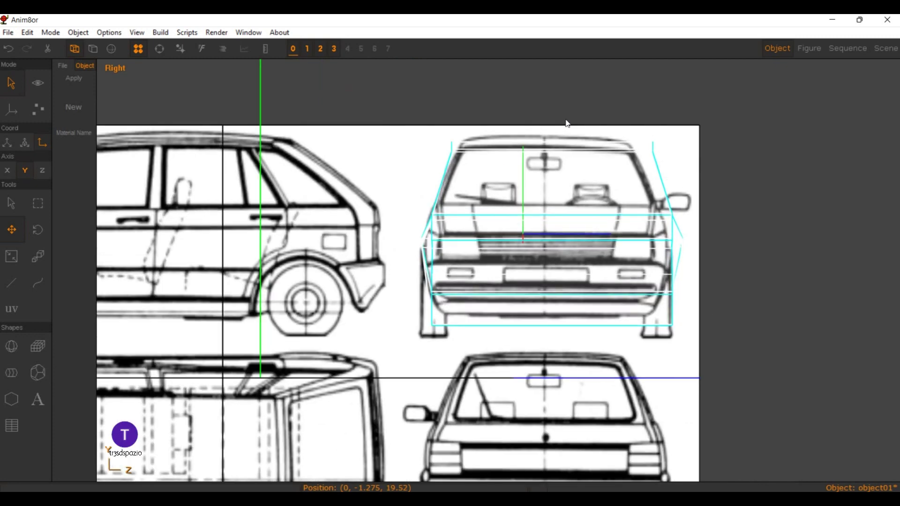
pyautogui.scroll(1, 567, 123)
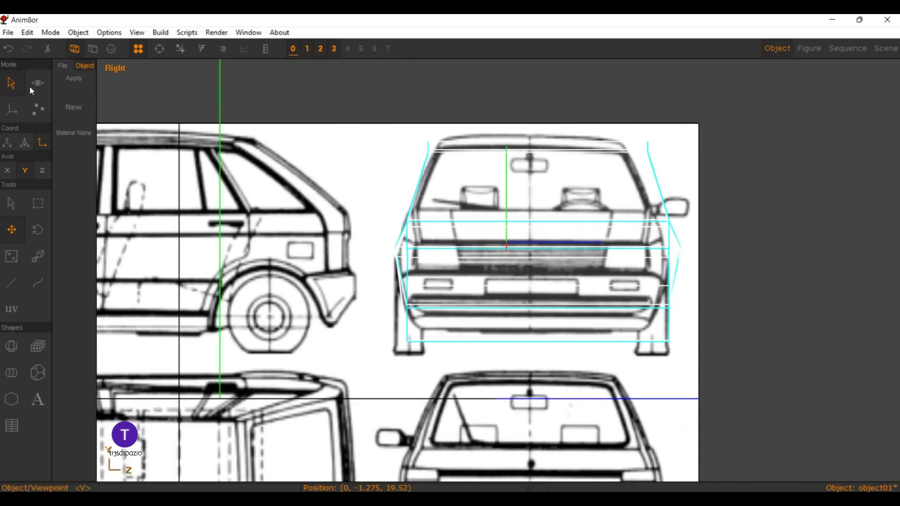
pyautogui.press('p')
pyautogui.click(38, 249)
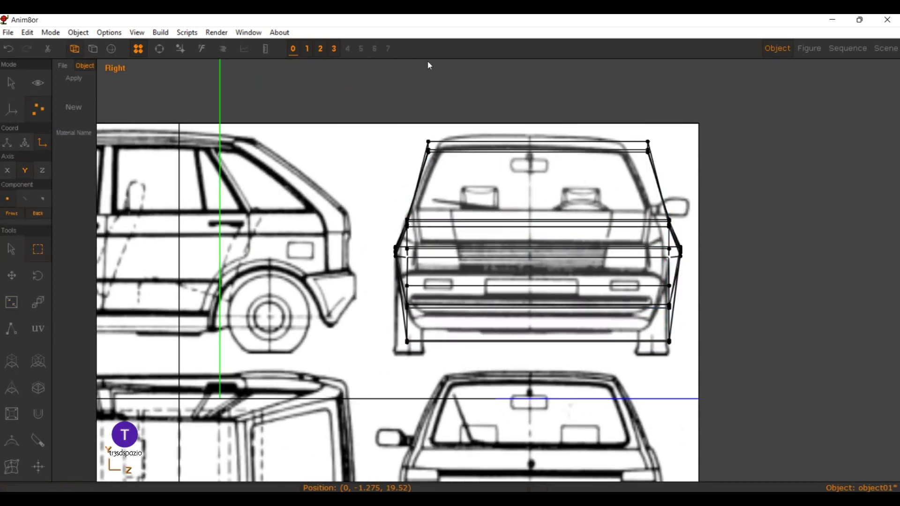
pyautogui.moveTo(416, 118); pyautogui.dragTo(666, 146)
pyautogui.click(38, 249)
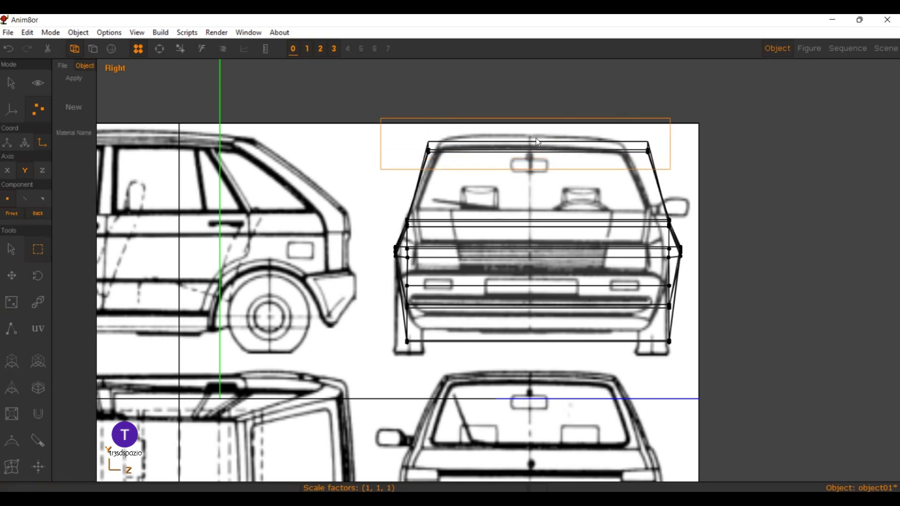
pyautogui.moveTo(409, 134); pyautogui.dragTo(669, 170)
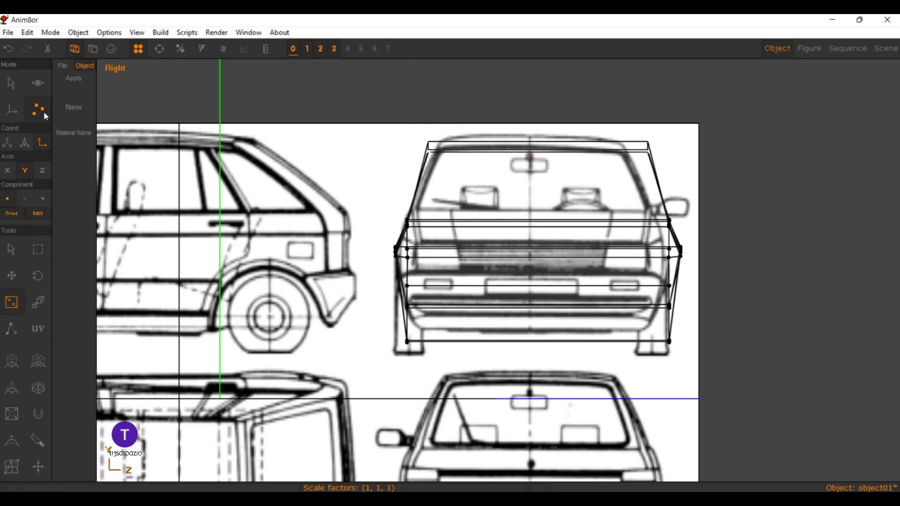
pyautogui.moveTo(440, 78); pyautogui.dragTo(432, 80)
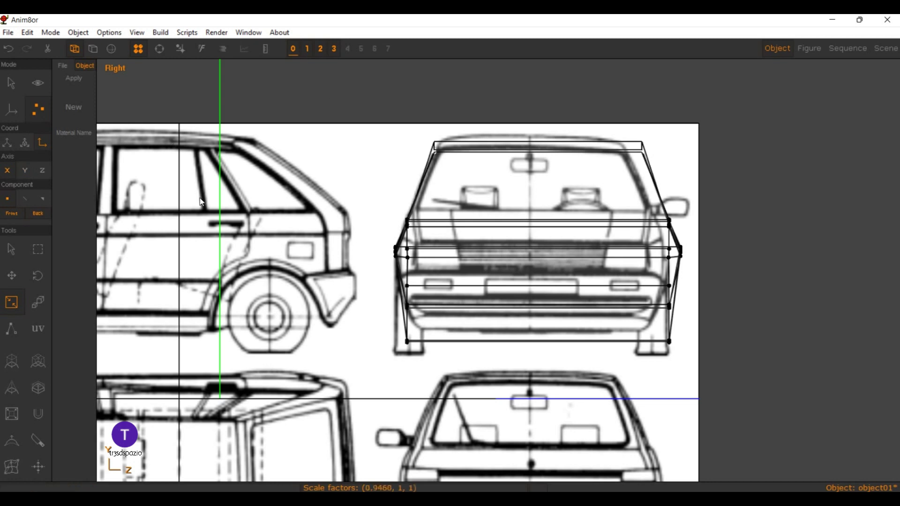
# Step: Move the right-side vertices left onto the blueprint outline
pyautogui.click(38, 250)
pyautogui.moveTo(628, 127); pyautogui.dragTo(703, 352)
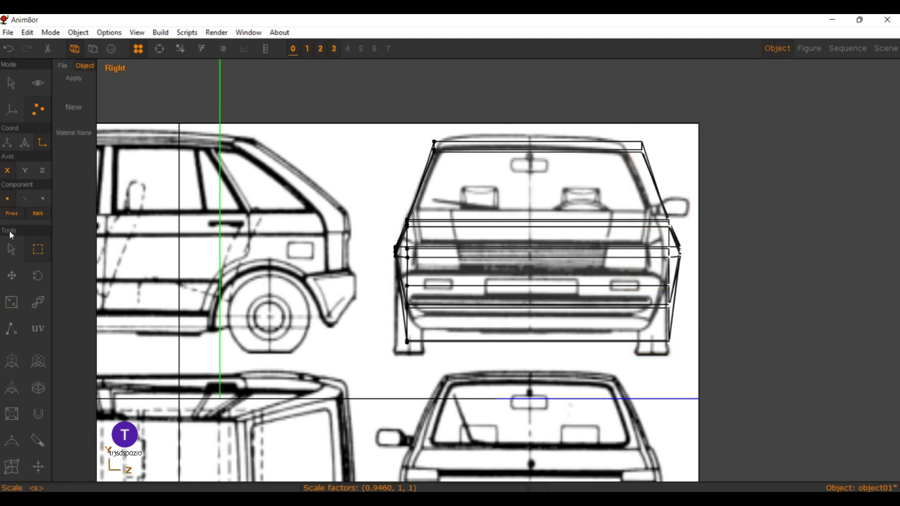
pyautogui.press('m')
pyautogui.moveTo(470, 68); pyautogui.dragTo(466, 65)
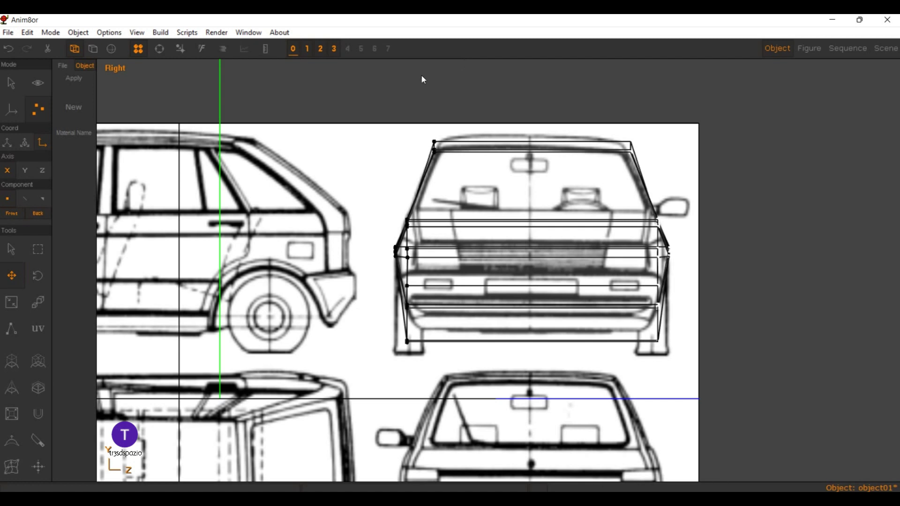
# Step: Scale the inner edge loop vertices to 0.9268 along X
pyautogui.scroll(1, 466, 179)
pyautogui.scroll(1, 376, 245)
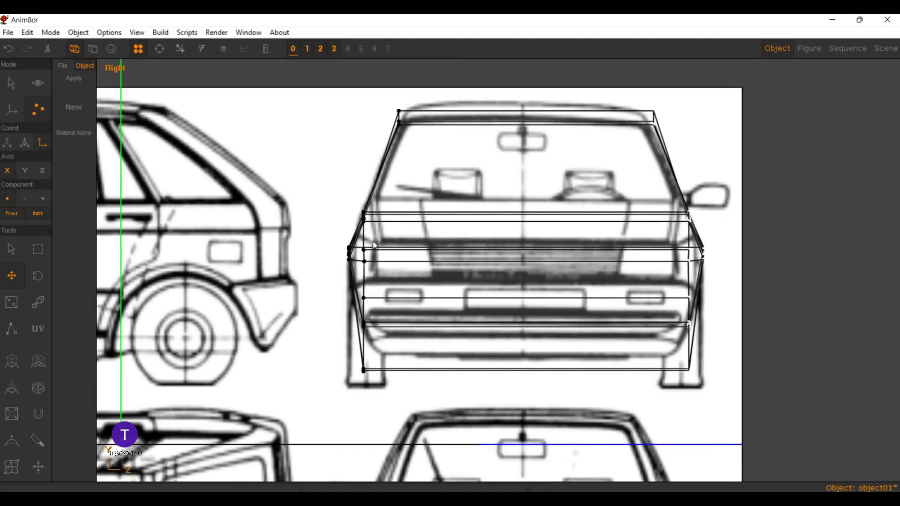
pyautogui.click(38, 249)
pyautogui.click(12, 303)
pyautogui.moveTo(437, 217); pyautogui.dragTo(427, 224)
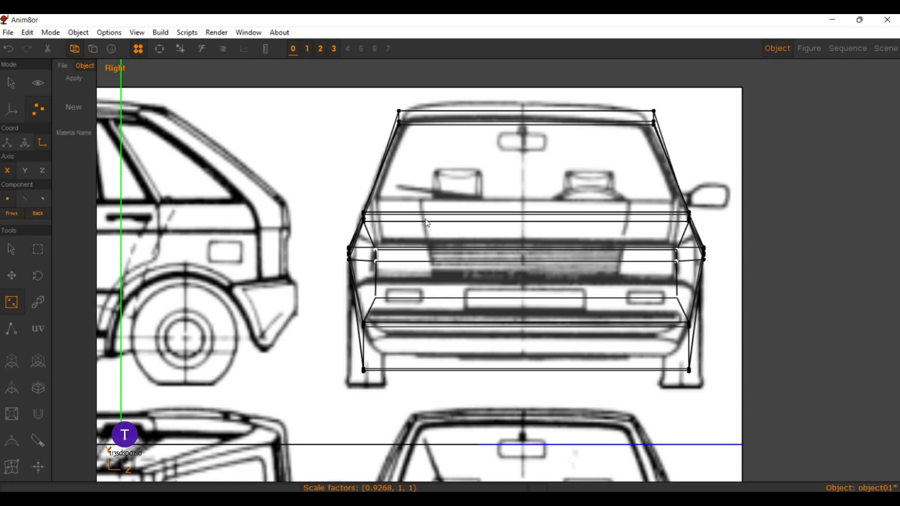
# Step: Lower a middle vertex row along Y toward the rear bumper line
pyautogui.scroll(1, 333, 211)
pyautogui.scroll(1, 333, 211)
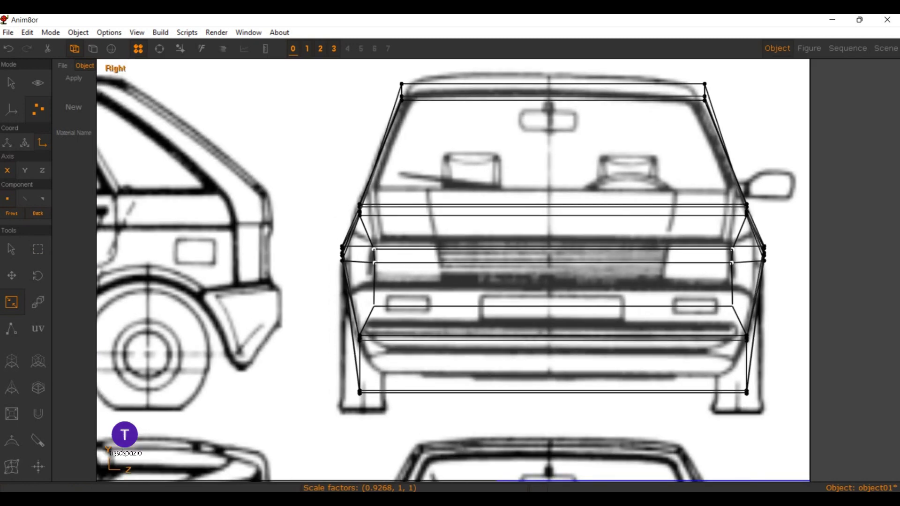
pyautogui.click(38, 249)
pyautogui.click(12, 276)
pyautogui.click(25, 170)
pyautogui.moveTo(398, 207); pyautogui.dragTo(400, 222)
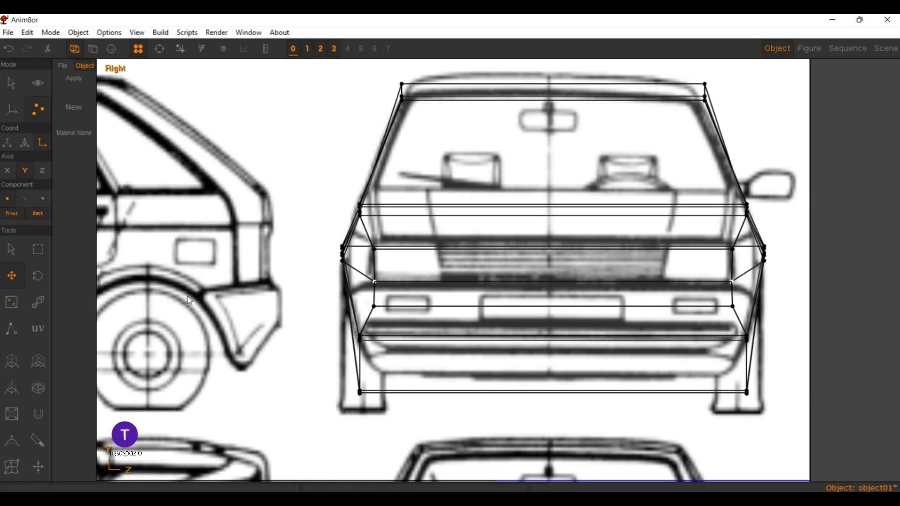
# Step: Move the bottom vertex row down onto the bumper line
pyautogui.click(38, 249)
pyautogui.moveTo(365, 301); pyautogui.dragTo(478, 310)
pyautogui.press('m')
pyautogui.moveTo(390, 247); pyautogui.dragTo(390, 265)
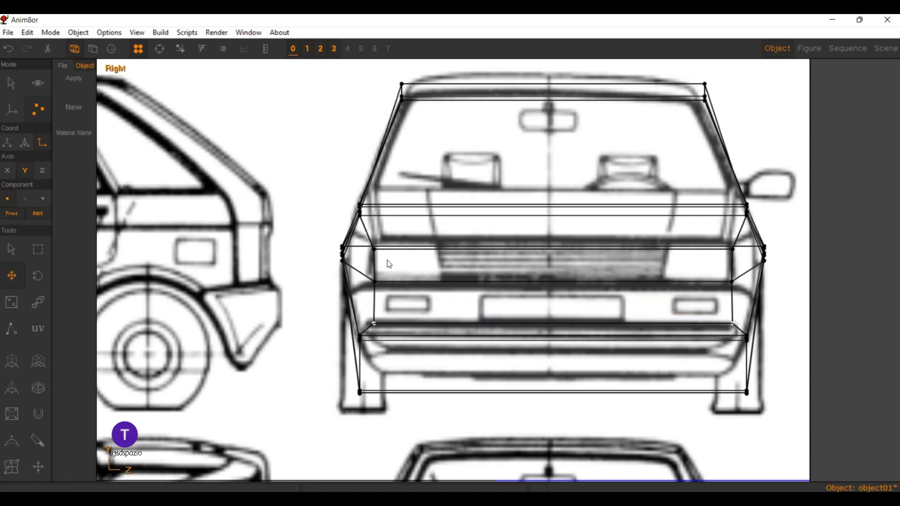
# Step: Box-select the bottom vertex row, narrow it along X and raise it in Y
pyautogui.click(38, 249)
pyautogui.moveTo(334, 369); pyautogui.dragTo(596, 346)
pyautogui.moveTo(611, 320); pyautogui.dragTo(615, 291)
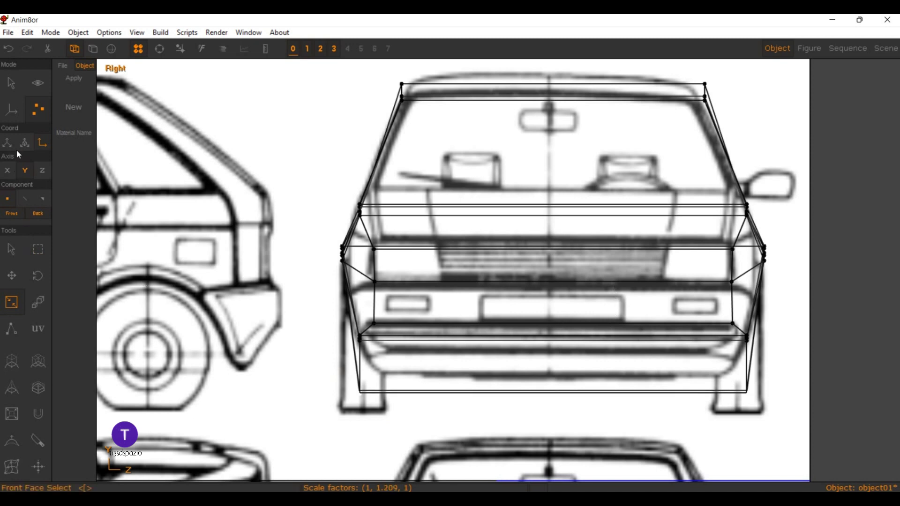
pyautogui.click(7, 170)
pyautogui.moveTo(464, 321); pyautogui.dragTo(450, 318)
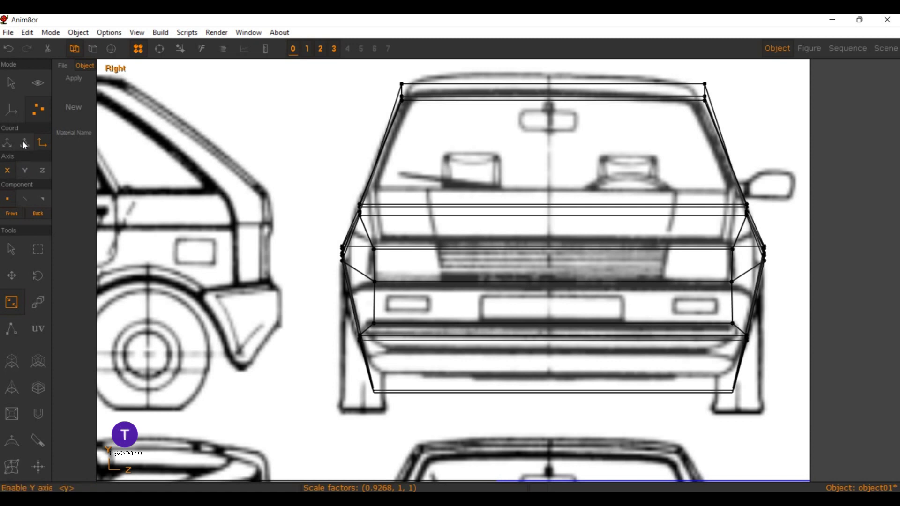
pyautogui.click(25, 170)
pyautogui.press('m')
pyautogui.moveTo(384, 330); pyautogui.dragTo(381, 317)
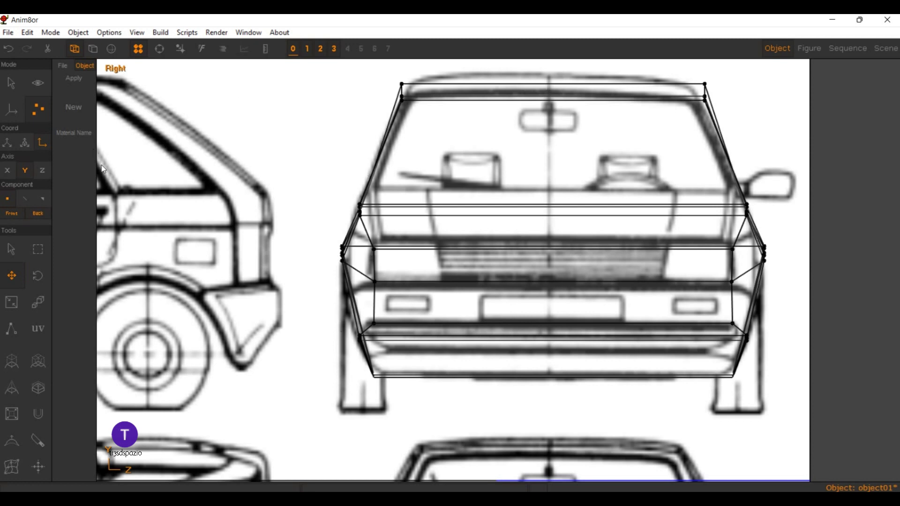
# Step: Box-select the top roof row and narrow it to 0.9627 along X to hug the roofline
pyautogui.click(38, 250)
pyautogui.moveTo(391, 68); pyautogui.dragTo(712, 87)
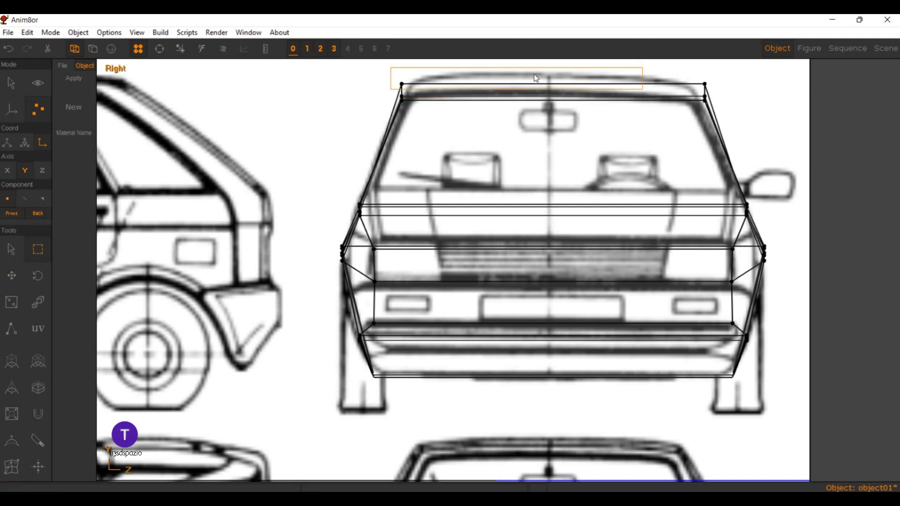
pyautogui.click(12, 302)
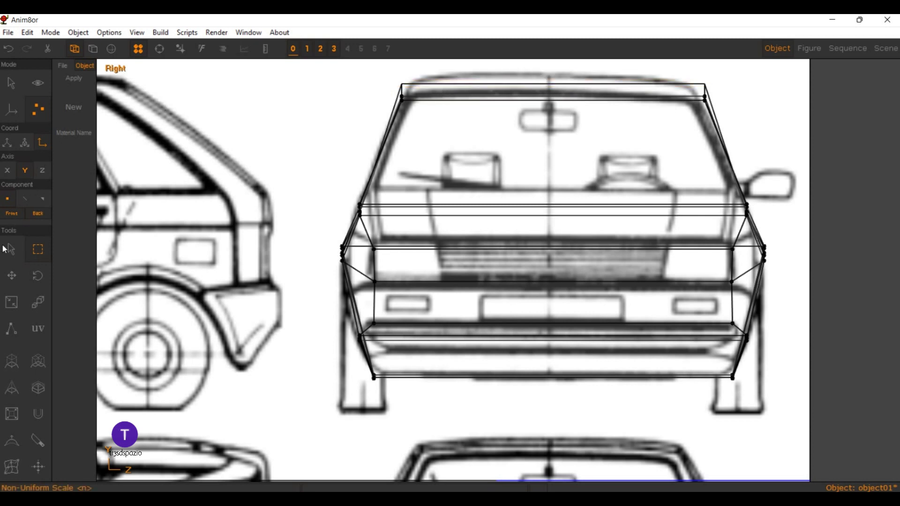
pyautogui.click(7, 170)
pyautogui.moveTo(377, 76); pyautogui.dragTo(367, 76)
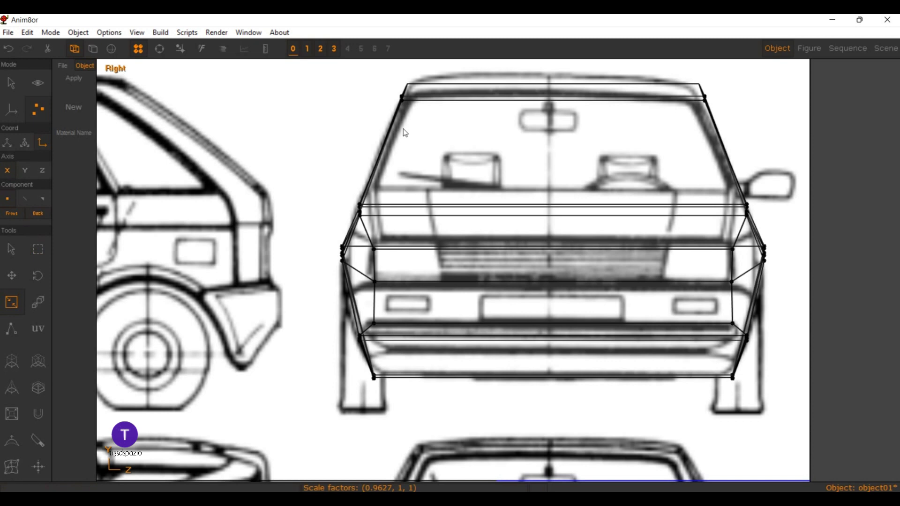
pyautogui.scroll(-2, 406, 133)
pyautogui.scroll(-2, 403, 133)
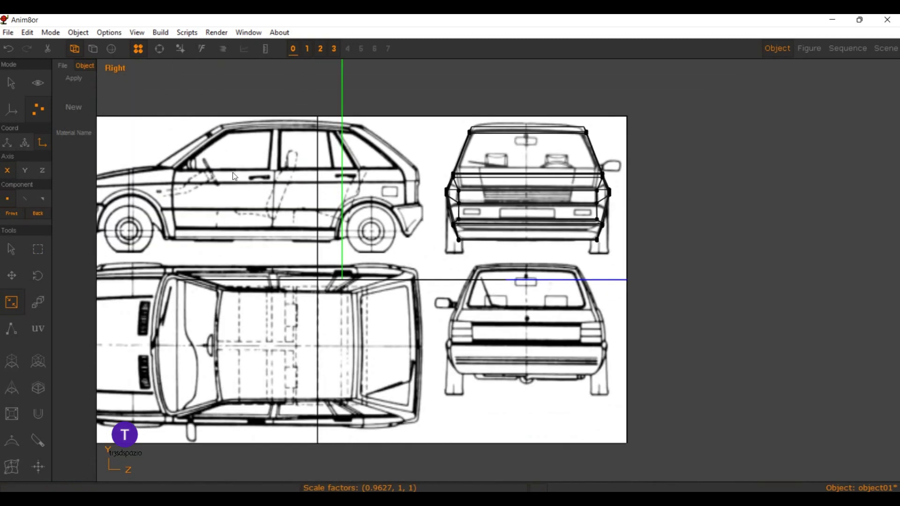
# Step: Orbit the perspective view to see the car body in 3D with solid flat shading
pyautogui.scroll(-2, 235, 177)
pyautogui.scroll(3, 234, 176)
pyautogui.click(159, 48)
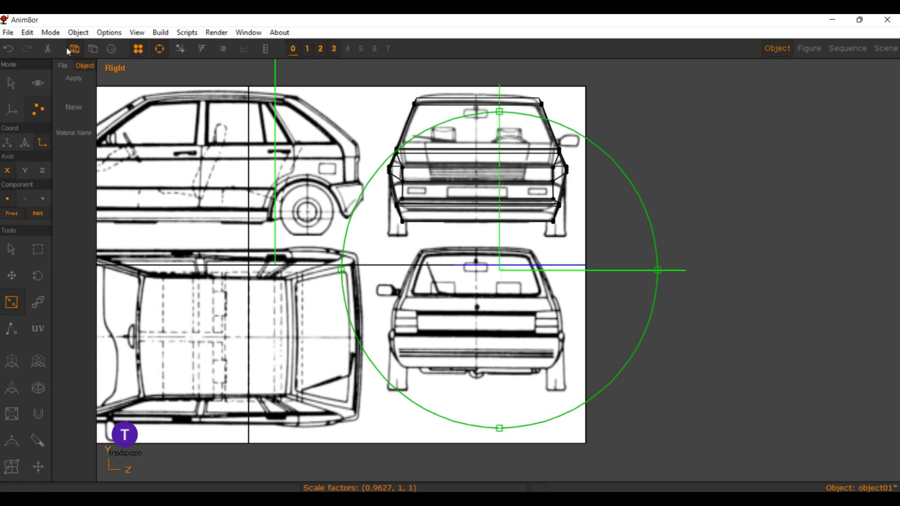
pyautogui.click(93, 55)
pyautogui.click(112, 182)
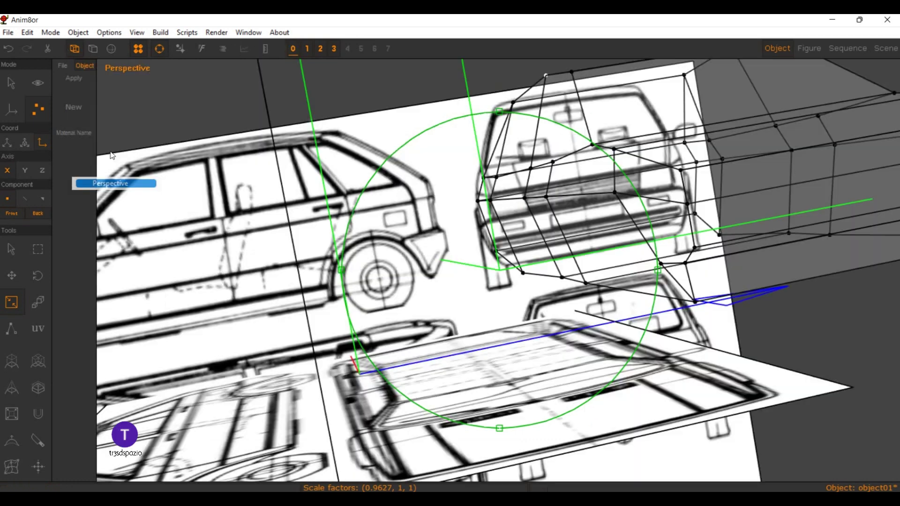
pyautogui.moveTo(392, 228); pyautogui.dragTo(300, 155)
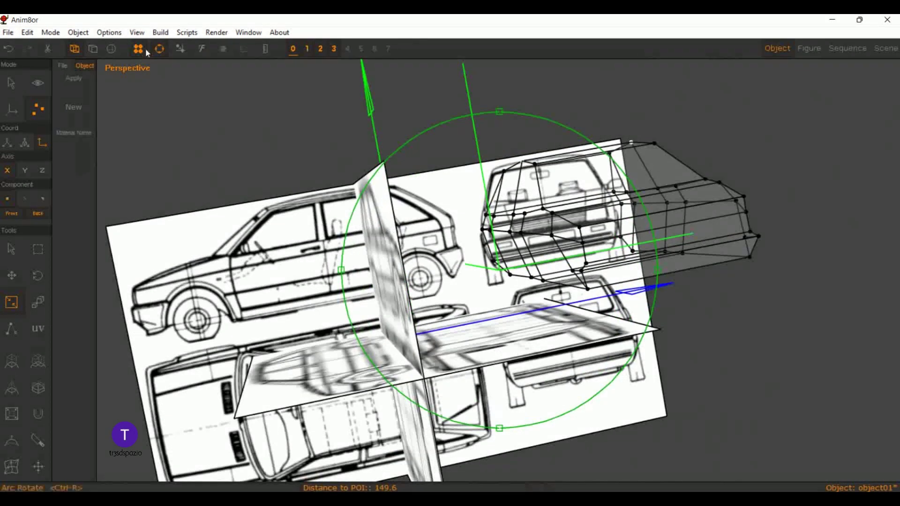
pyautogui.click(75, 48)
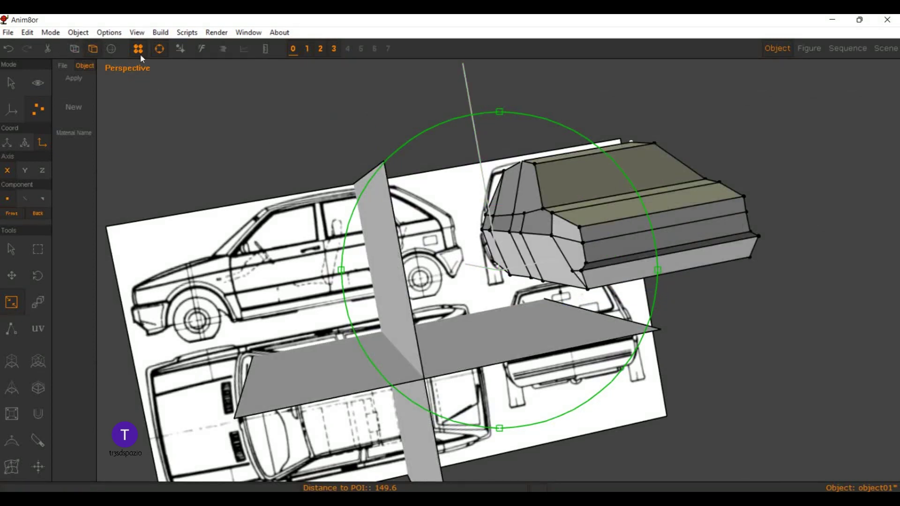
# Step: Undo the inward pull of the front vertices and orbit around the car
pyautogui.moveTo(492, 222); pyautogui.dragTo(451, 221)
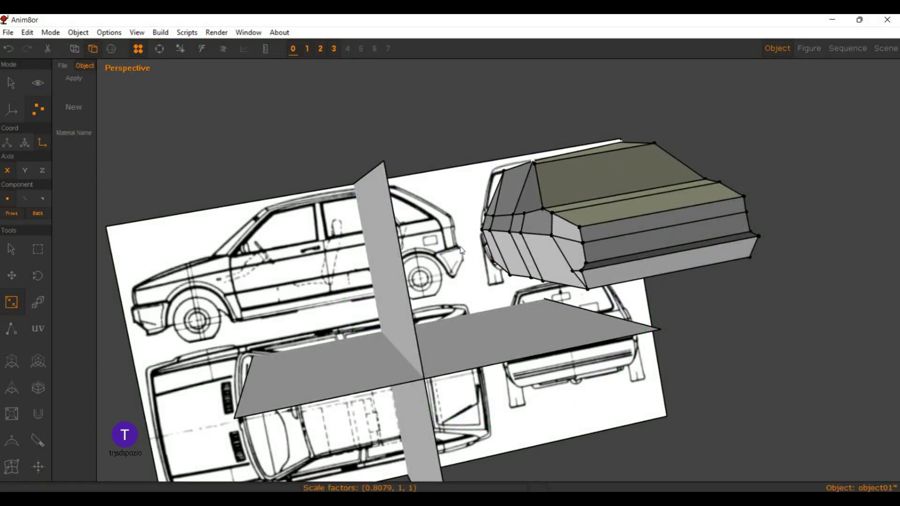
pyautogui.hotkey('ctrl', 'z')
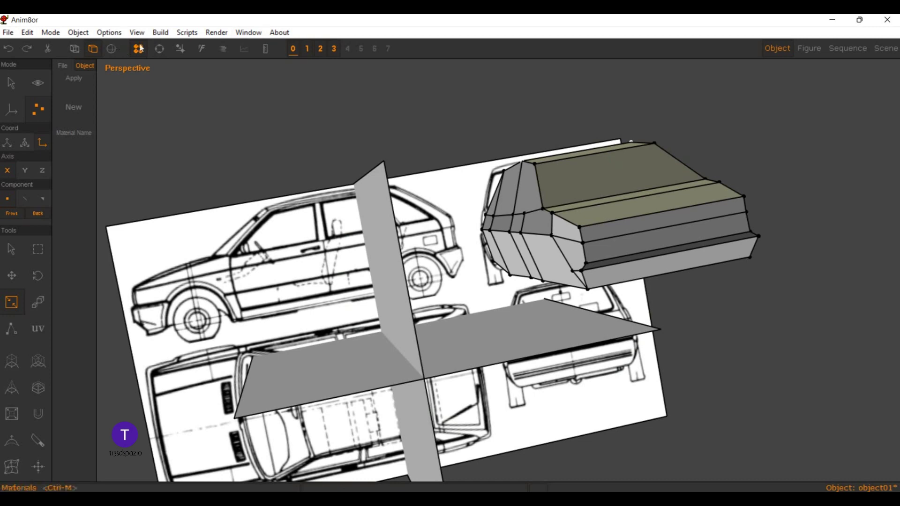
pyautogui.click(159, 49)
pyautogui.moveTo(486, 315)
pyautogui.mouseDown()
pyautogui.moveTo(311, 316)
pyautogui.moveTo(360, 306)
pyautogui.moveTo(463, 385)
pyautogui.mouseUp()
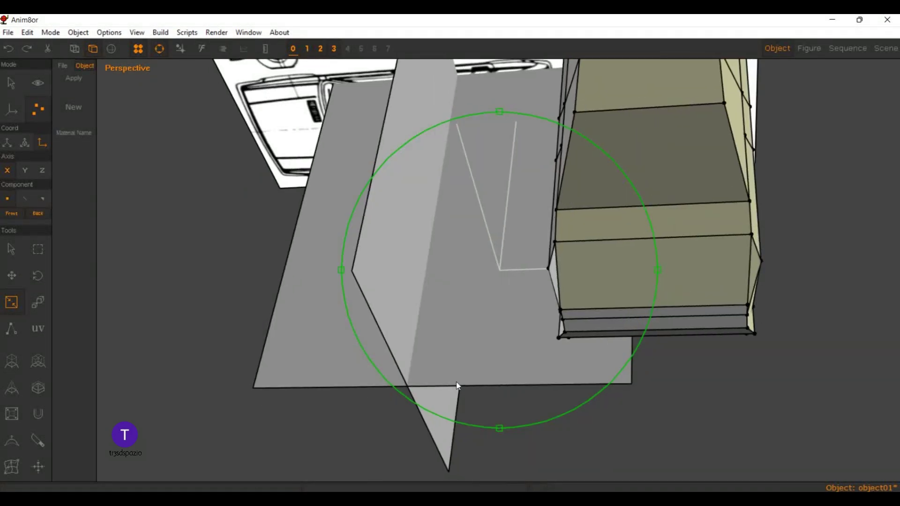
pyautogui.moveTo(457, 385); pyautogui.dragTo(339, 304, button='right')
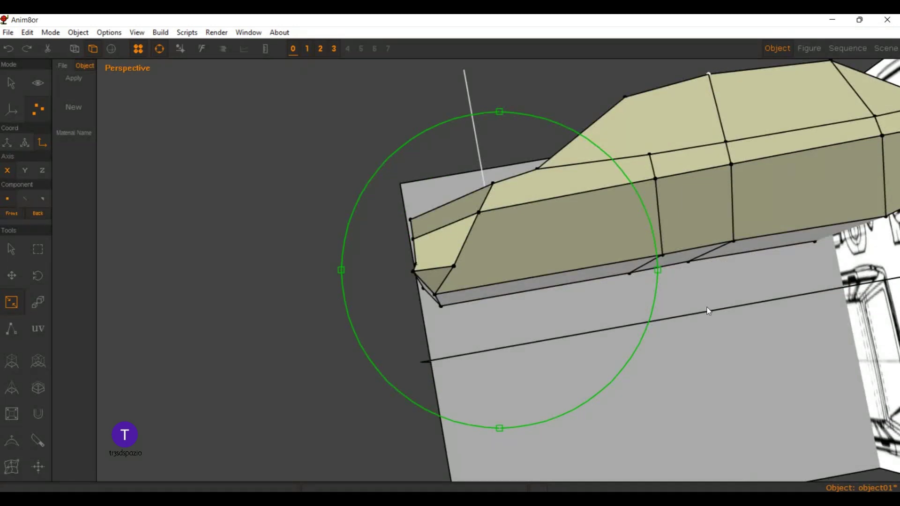
# Step: Show the car side-on in Front view with the blueprint reference image behind it
pyautogui.press('f')
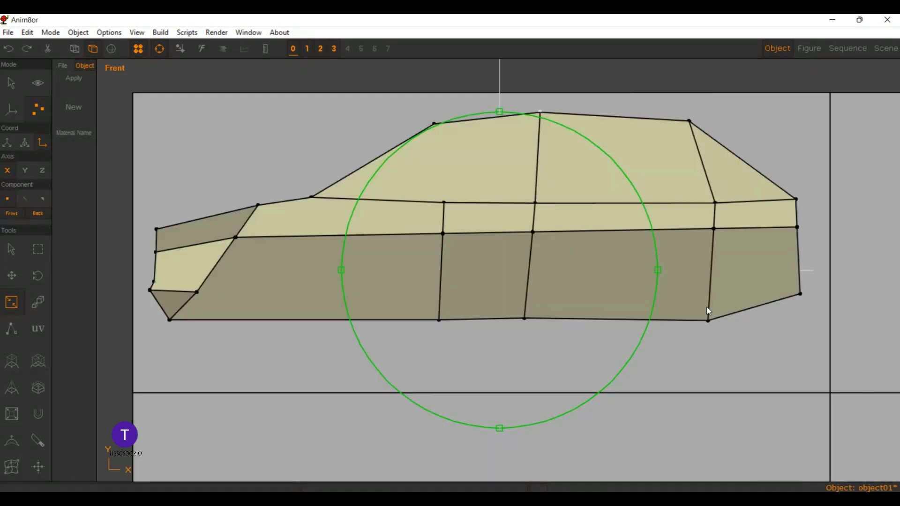
pyautogui.click(160, 48)
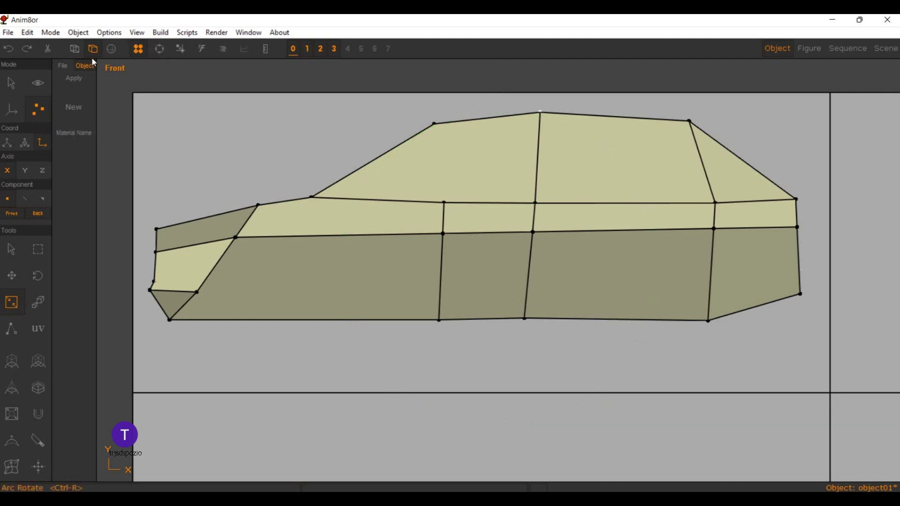
pyautogui.click(73, 48)
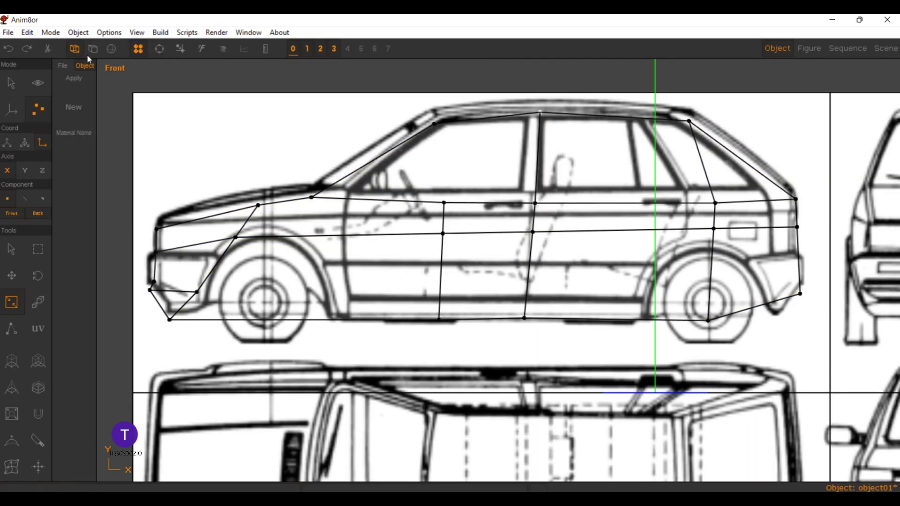
pyautogui.scroll(5, 640, 144)
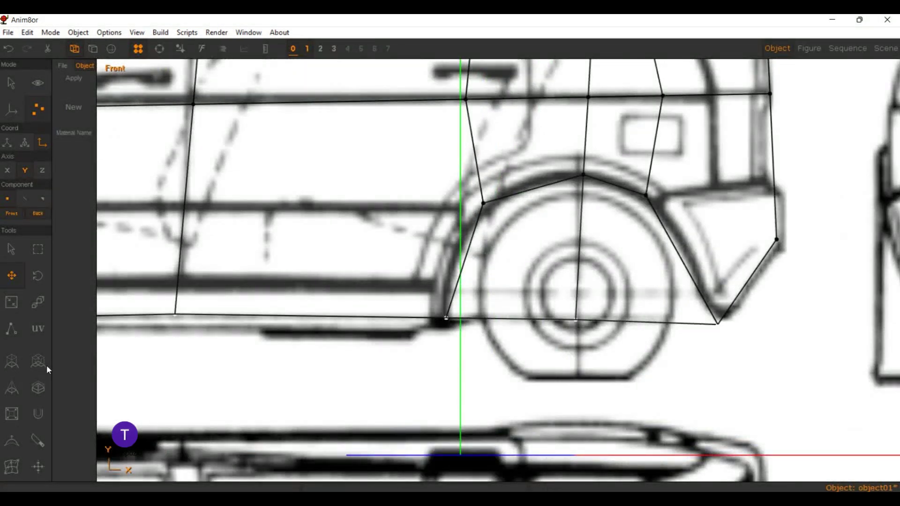
# Step: Pull the rear bumper top corner up-left and push the rear-edge vertex out to the blueprint
pyautogui.press('k')
pyautogui.click(7, 170)
pyautogui.press('d')
pyautogui.click(12, 275)
pyautogui.moveTo(594, 155); pyautogui.dragTo(586, 141)
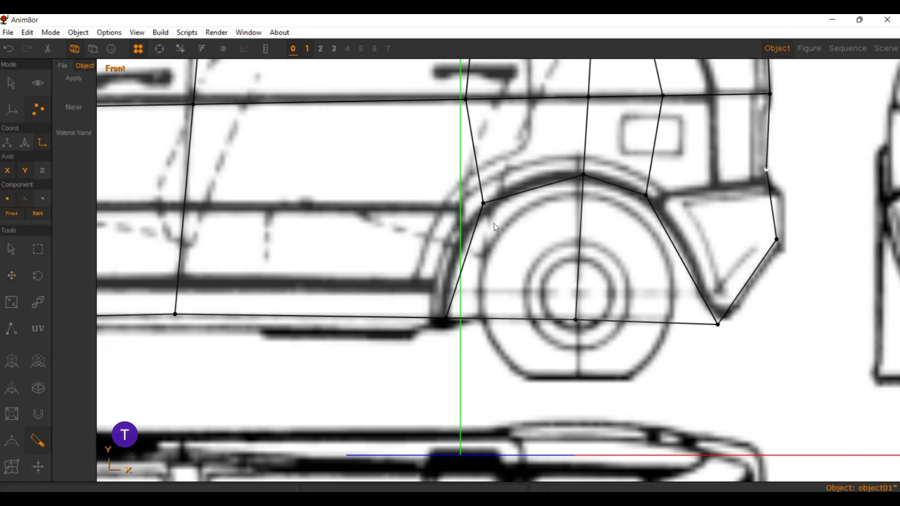
pyautogui.click(769, 191)
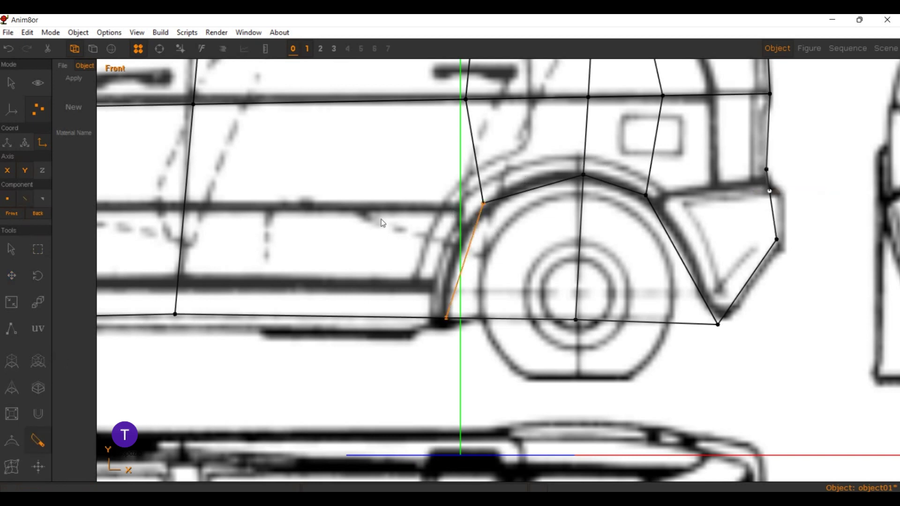
pyautogui.press('m')
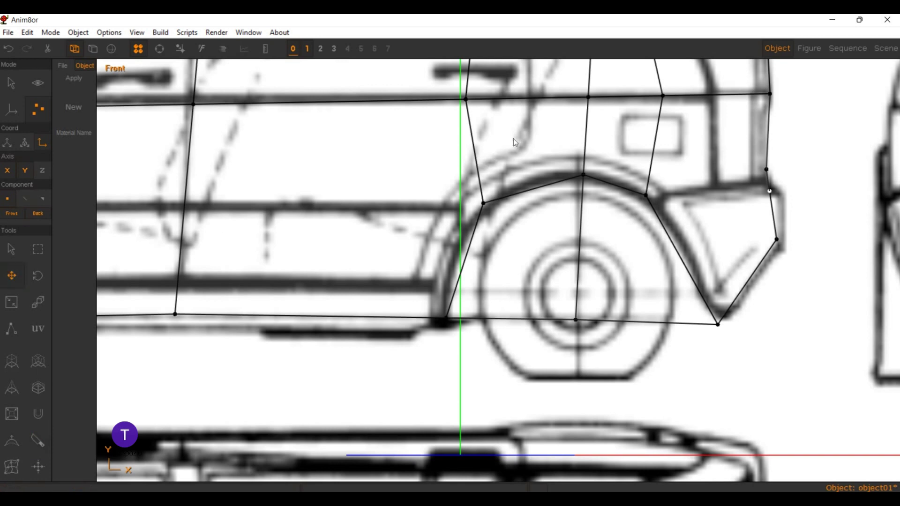
pyautogui.moveTo(583, 189)
pyautogui.mouseDown()
pyautogui.moveTo(600, 186)
pyautogui.moveTo(595, 190)
pyautogui.mouseUp()
# Step: Knife an extra vertex into the lower rear edge and move it down to round the bumper corner
pyautogui.click(38, 249)
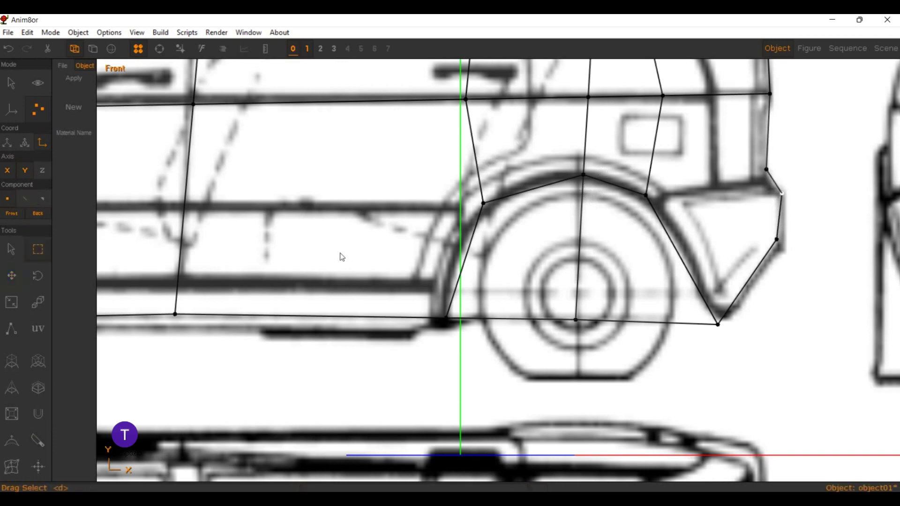
pyautogui.click(12, 275)
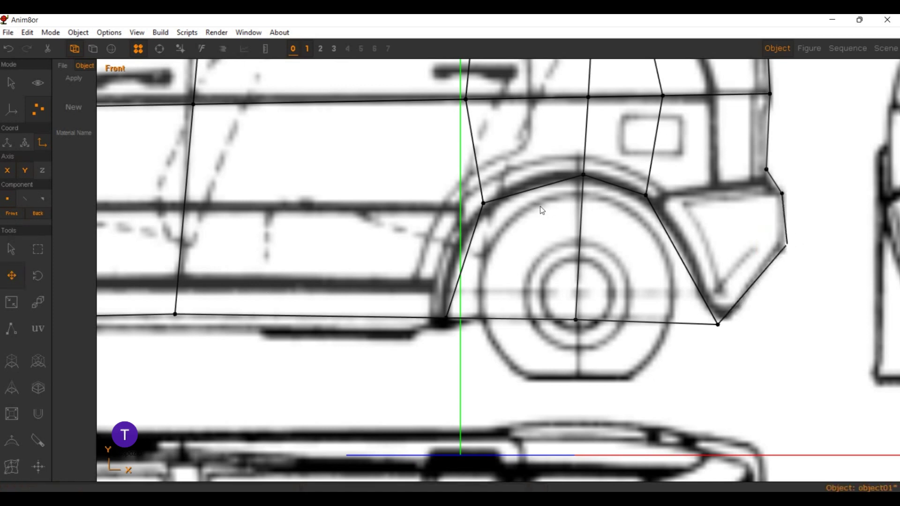
pyautogui.scroll(2, 615, 132)
pyautogui.scroll(-1, 616, 132)
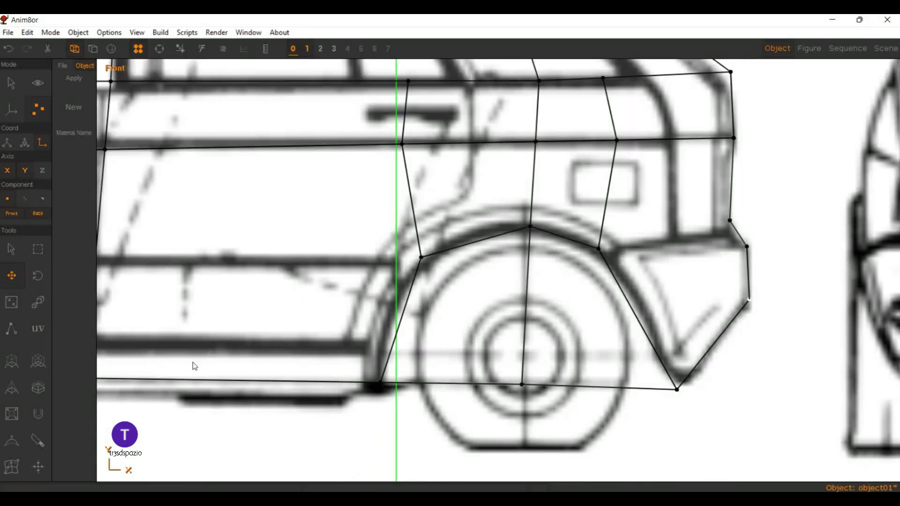
pyautogui.click(38, 440)
pyautogui.press('m')
pyautogui.moveTo(567, 304); pyautogui.dragTo(563, 315)
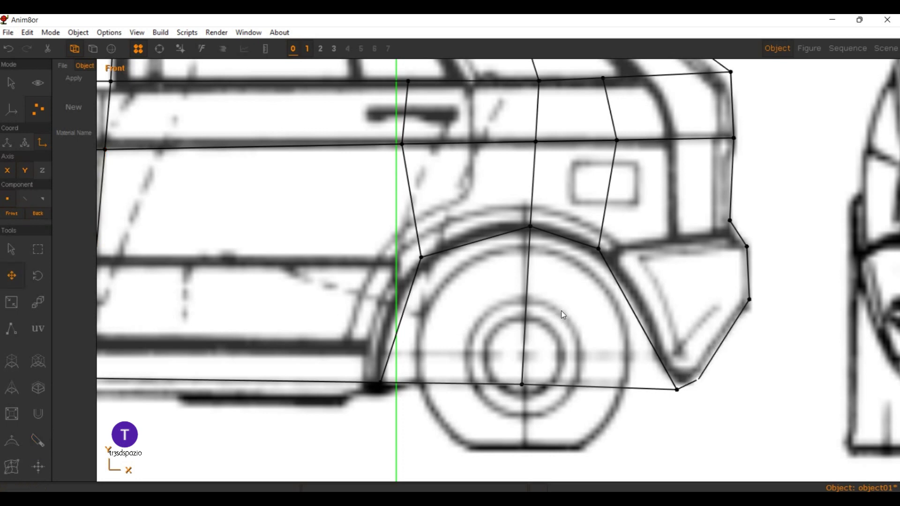
pyautogui.scroll(3, 501, 195)
pyautogui.scroll(1, 514, 192)
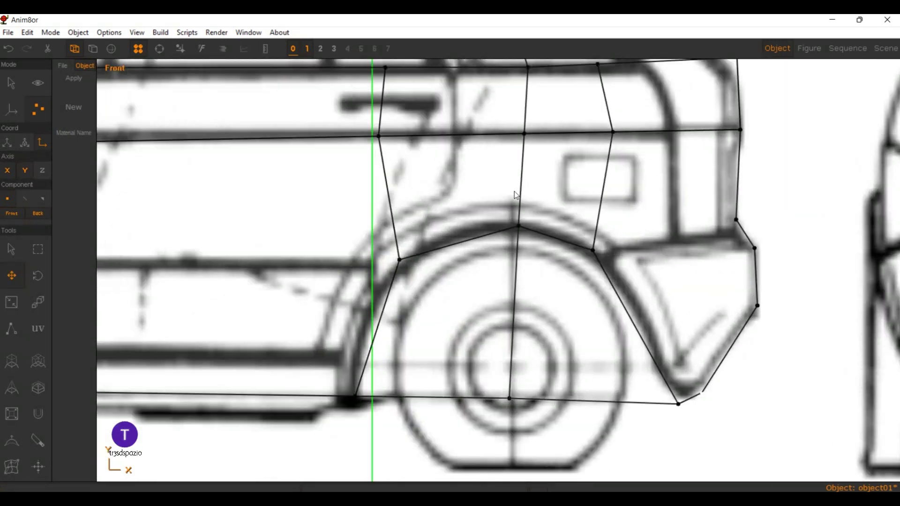
pyautogui.scroll(-2, 514, 192)
pyautogui.scroll(-2, 514, 192)
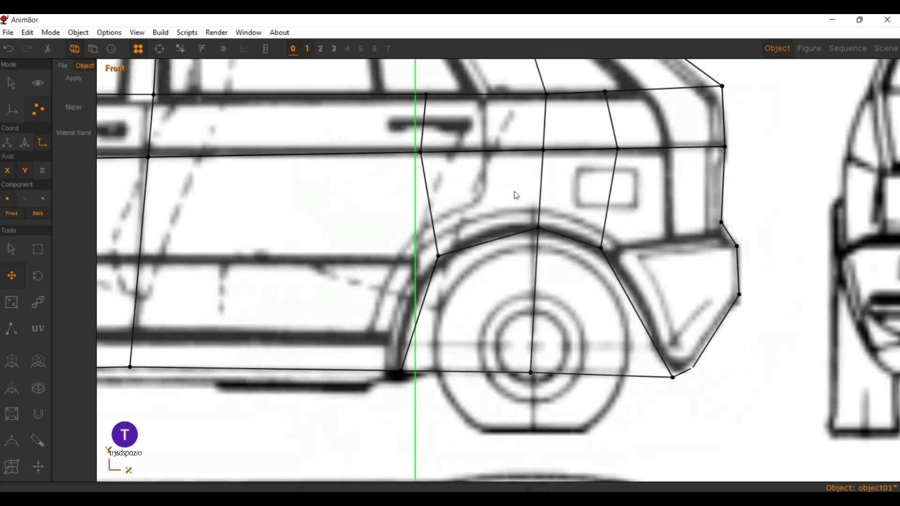
pyautogui.scroll(-3, 514, 192)
pyautogui.scroll(-1, 289, 214)
pyautogui.scroll(-2, 290, 215)
# Step: Knife a horizontal loop across the whole side at wheel-arch height, then view from the Bottom
pyautogui.scroll(1, 247, 206)
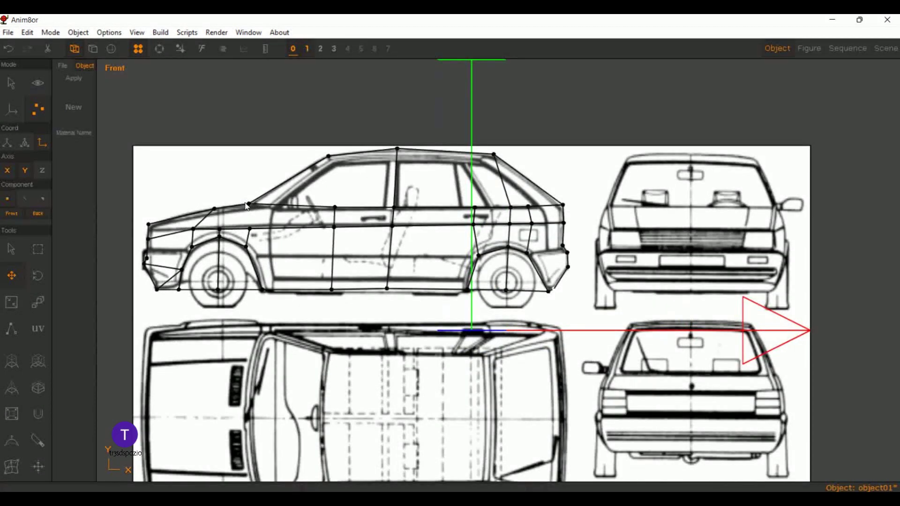
pyautogui.click(38, 440)
pyautogui.moveTo(195, 204); pyautogui.dragTo(474, 207)
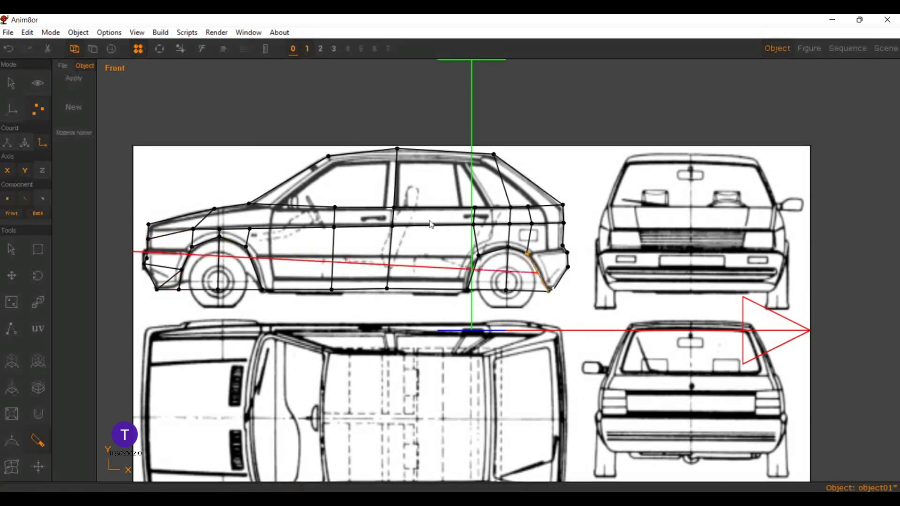
pyautogui.click(474, 207)
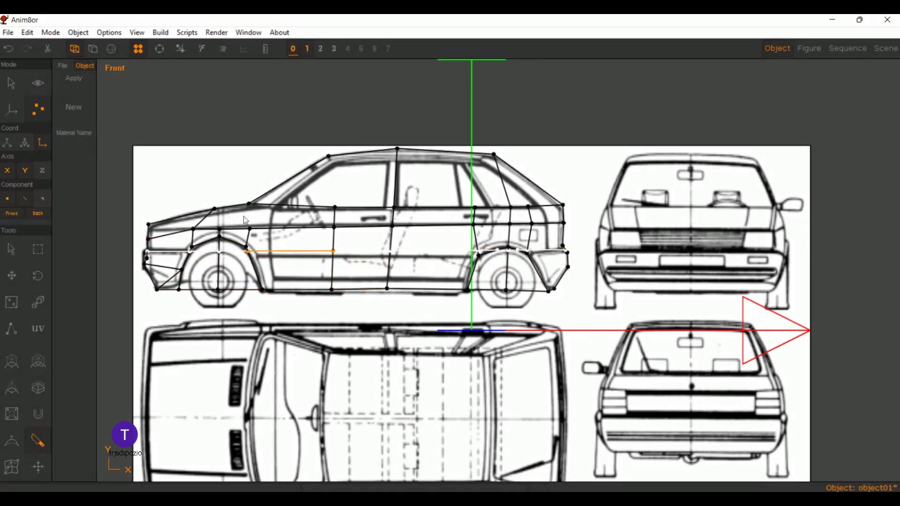
pyautogui.click(383, 122)
pyautogui.scroll(2, 384, 145)
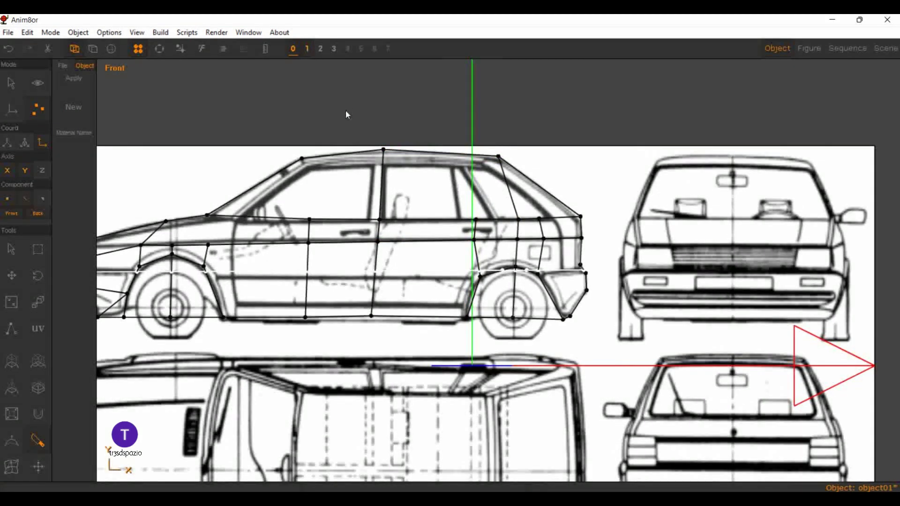
pyautogui.scroll(2, 349, 130)
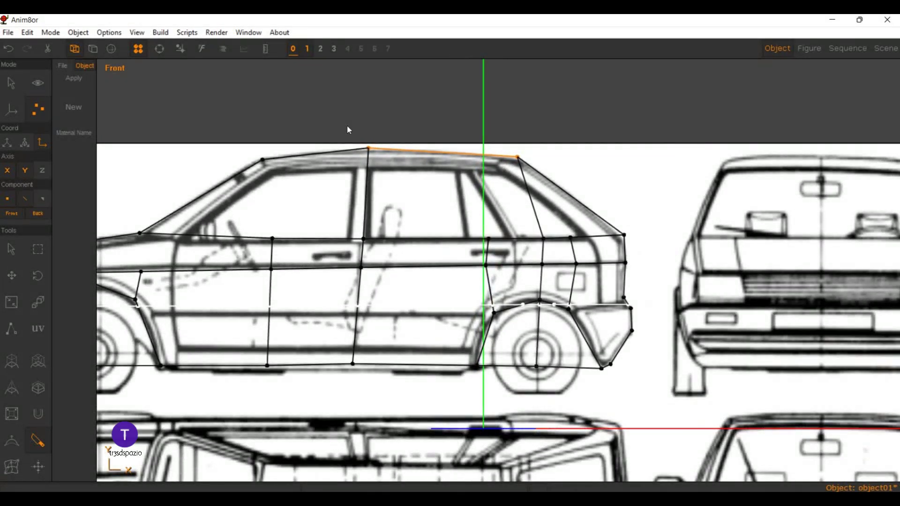
pyautogui.scroll(-5, 347, 129)
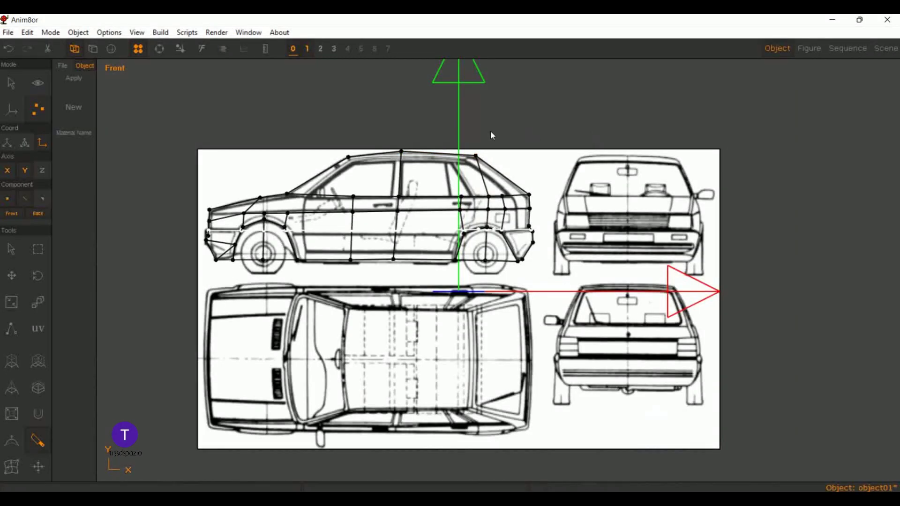
pyautogui.press('b')
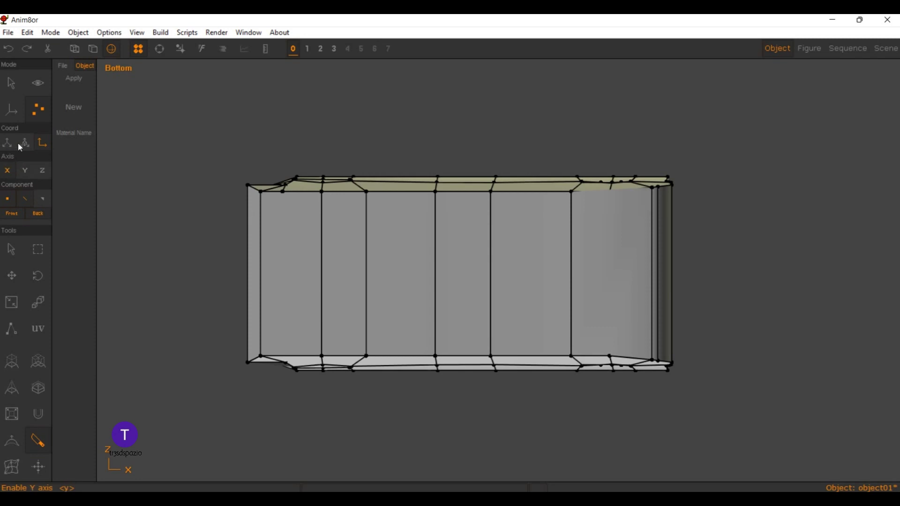
# Step: Cut two lengthwise edge loops across the underside in Bottom view
pyautogui.click(191, 191)
pyautogui.click(477, 224)
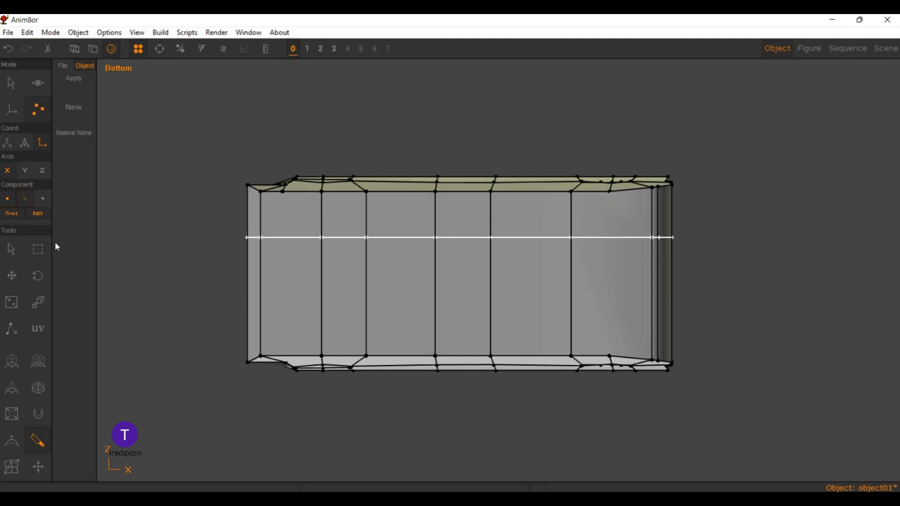
pyautogui.click(192, 252)
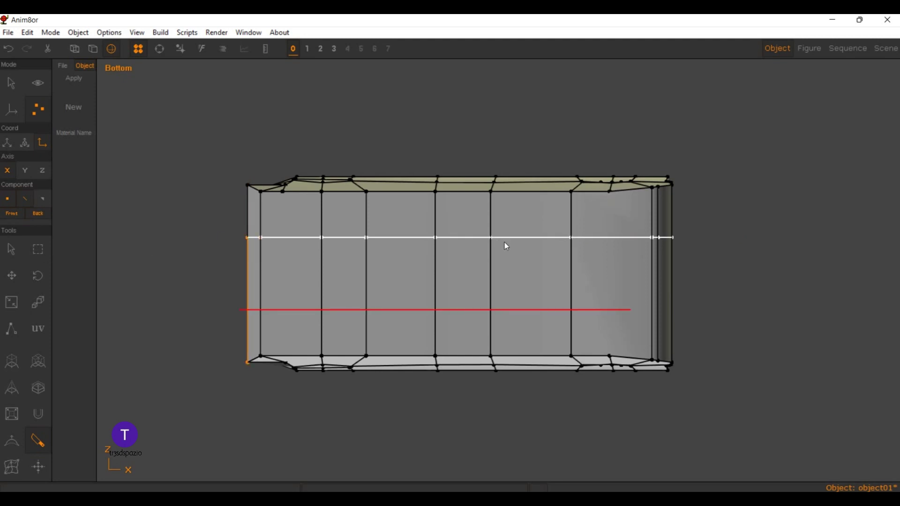
pyautogui.click(605, 246)
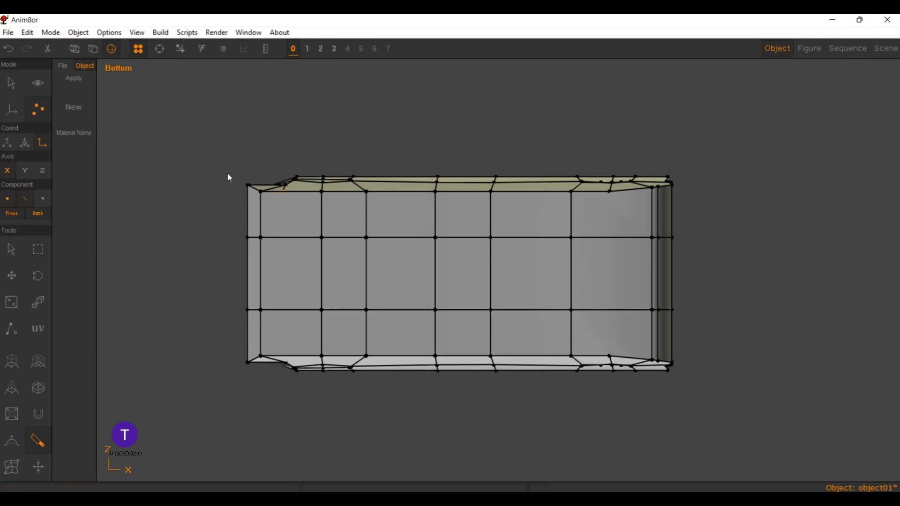
# Step: Add a crosswise edge loop near the underside's left end and tilt the view into 3D
pyautogui.click(12, 466)
pyautogui.click(226, 285)
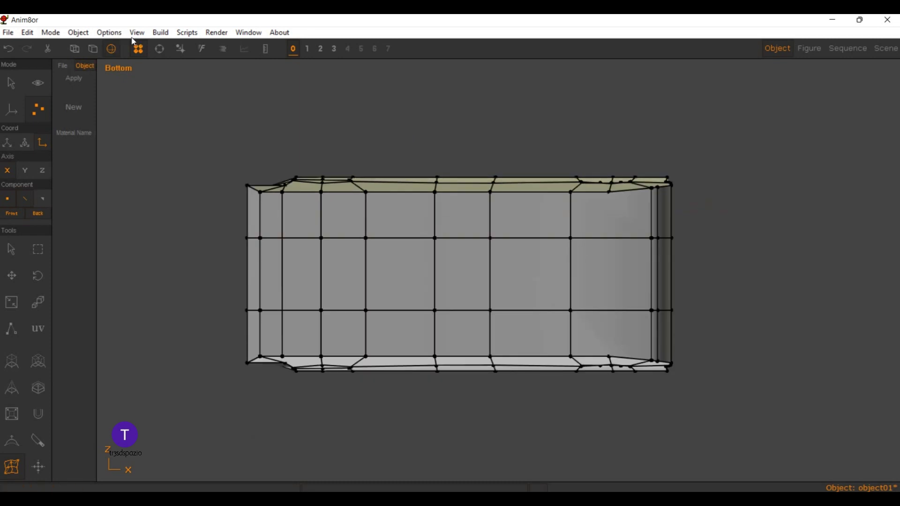
pyautogui.click(159, 48)
pyautogui.moveTo(349, 145)
pyautogui.mouseDown()
pyautogui.moveTo(336, 234)
pyautogui.moveTo(424, 251)
pyautogui.moveTo(390, 257)
pyautogui.moveTo(361, 141)
pyautogui.moveTo(318, 199)
pyautogui.moveTo(325, 216)
pyautogui.mouseUp()
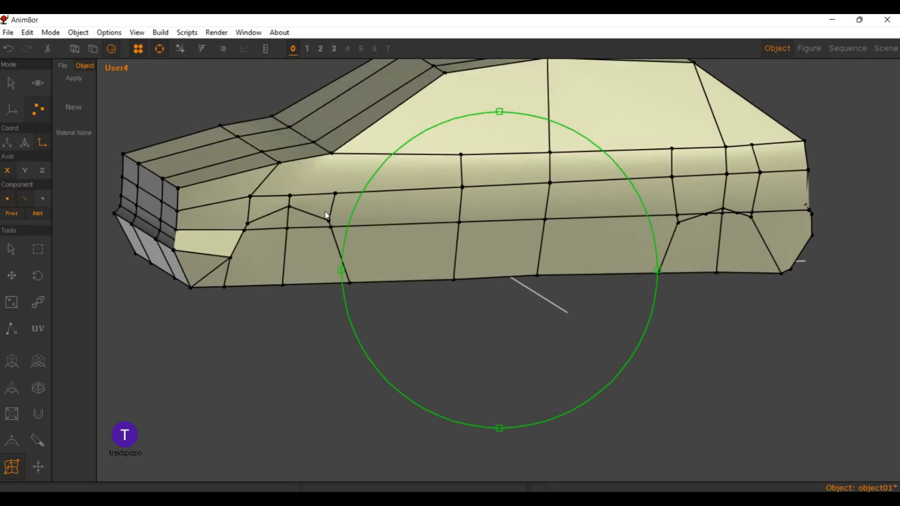
# Step: In face mode, select the front wheel-arch faces
pyautogui.click(160, 48)
pyautogui.click(11, 249)
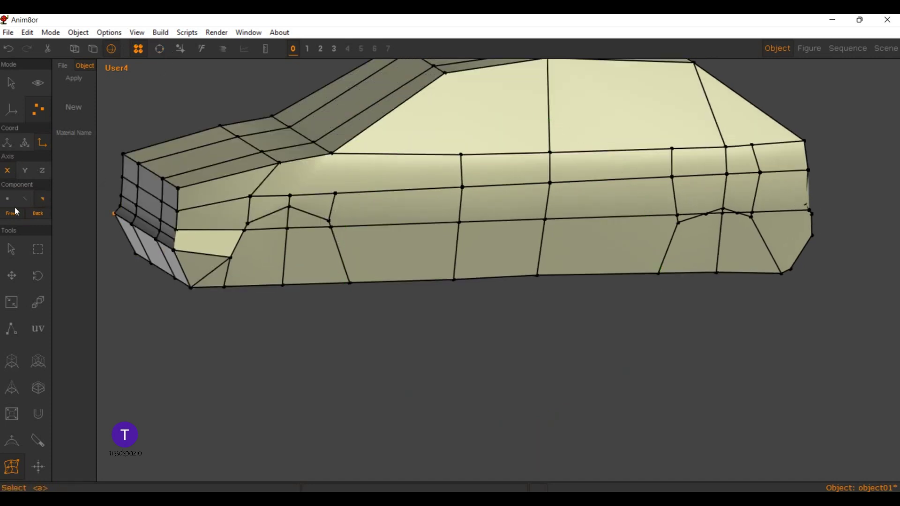
pyautogui.click(43, 199)
pyautogui.click(274, 221)
pyautogui.click(246, 195)
pyautogui.keyDown('shift'); pyautogui.click(206, 217); pyautogui.keyUp('shift')
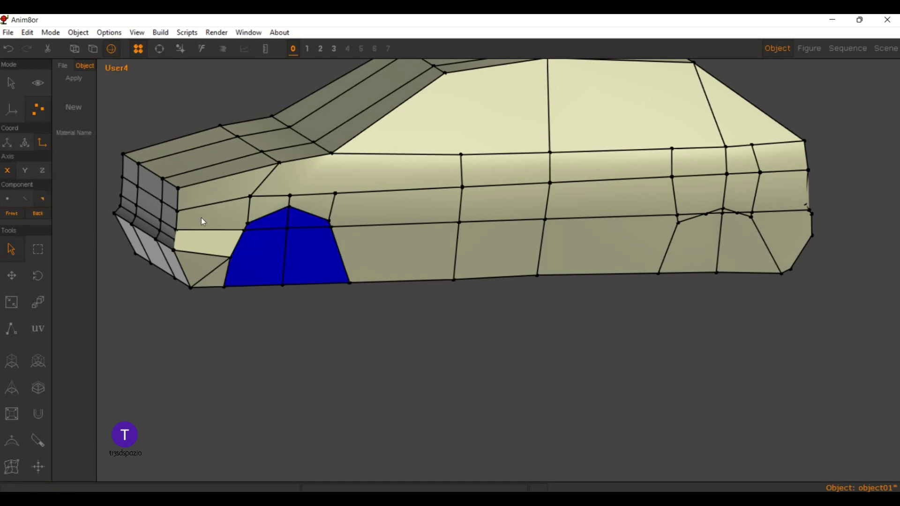
pyautogui.scroll(5, 570, 186)
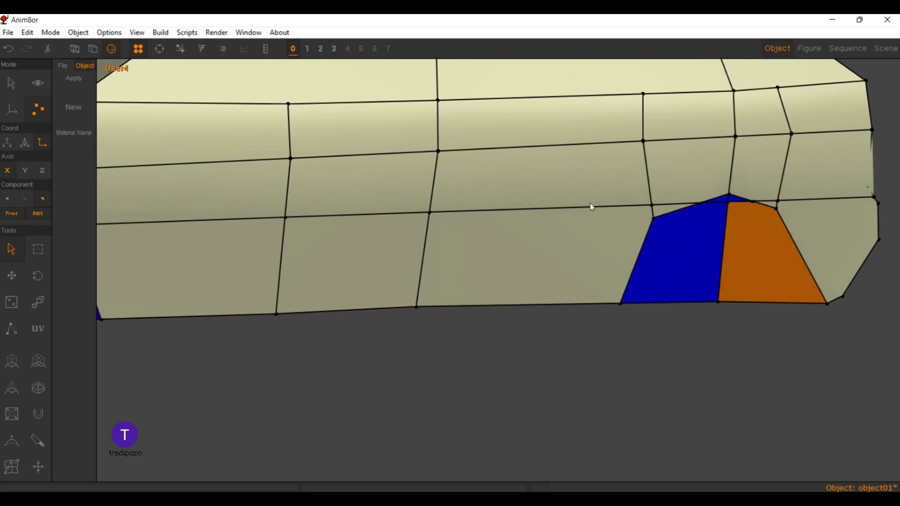
pyautogui.scroll(-2, 193, 216)
# Step: Add the rear wheel-arch faces and the small triangular arch face to the selection
pyautogui.moveTo(194, 217); pyautogui.dragTo(42, 242, button='right')
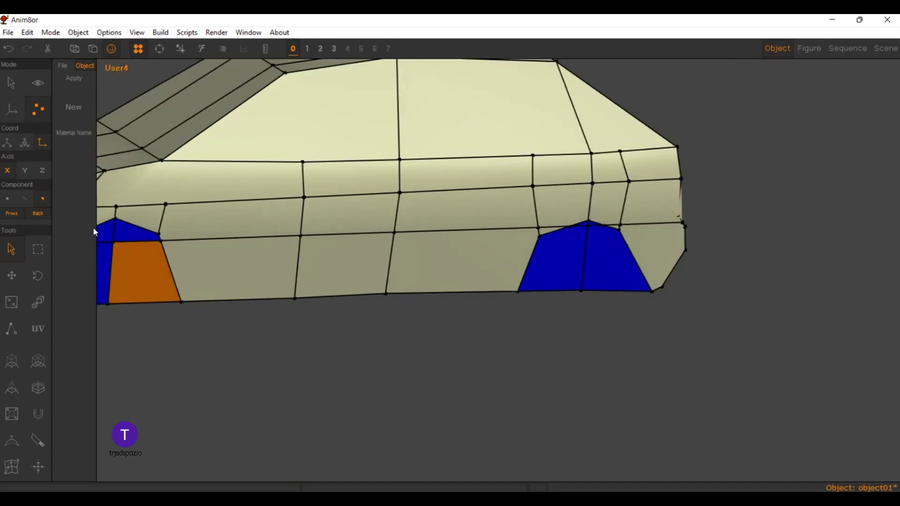
pyautogui.scroll(-2, 94, 229)
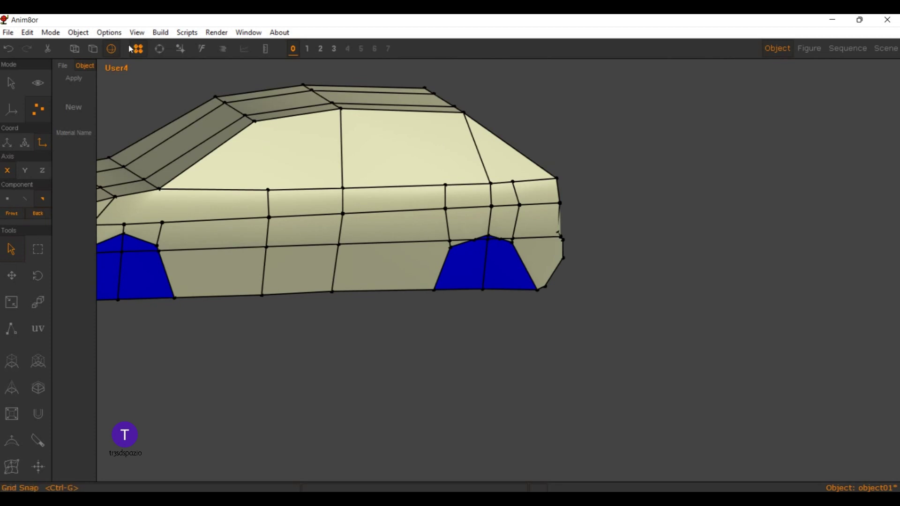
pyautogui.moveTo(486, 229)
pyautogui.mouseDown(button='right')
pyautogui.moveTo(437, 198)
pyautogui.moveTo(591, 225)
pyautogui.mouseUp(button='right')
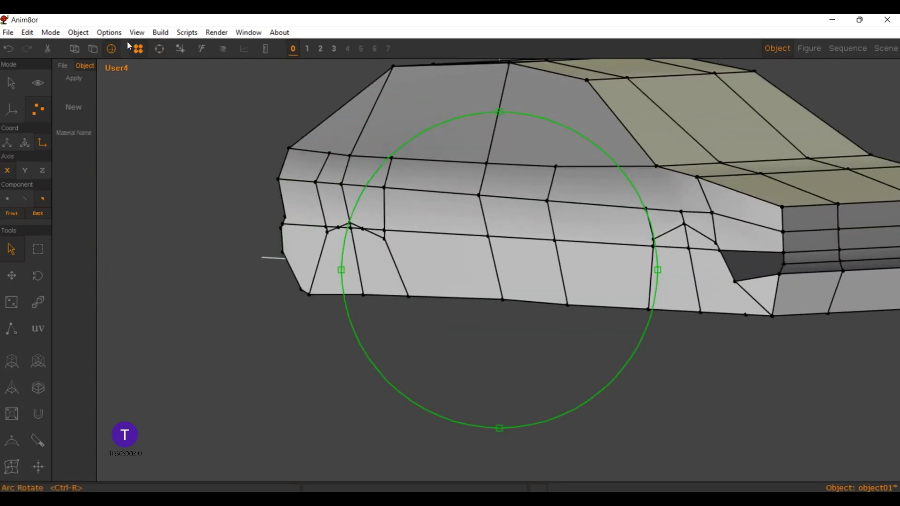
pyautogui.moveTo(413, 302); pyautogui.dragTo(289, 207)
pyautogui.scroll(3, 288, 207)
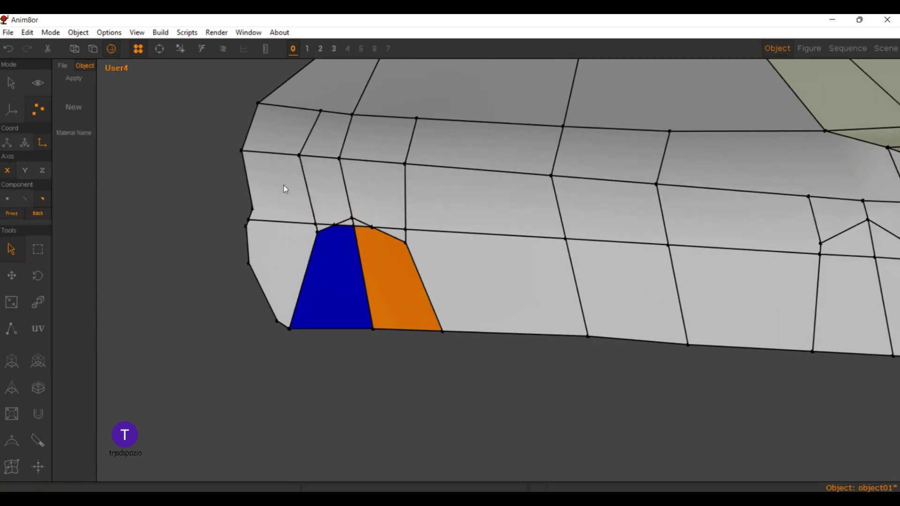
pyautogui.scroll(-2, 595, 220)
pyautogui.scroll(-1, 613, 227)
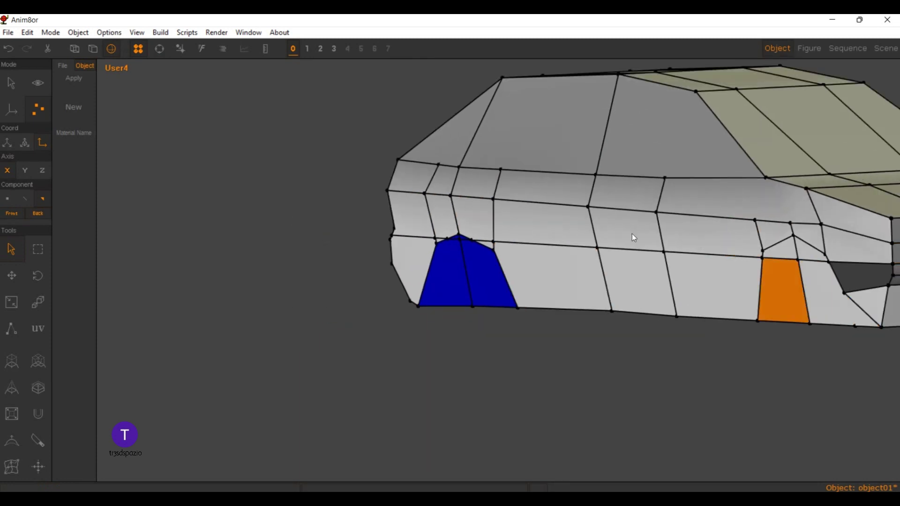
pyautogui.scroll(-1, 651, 232)
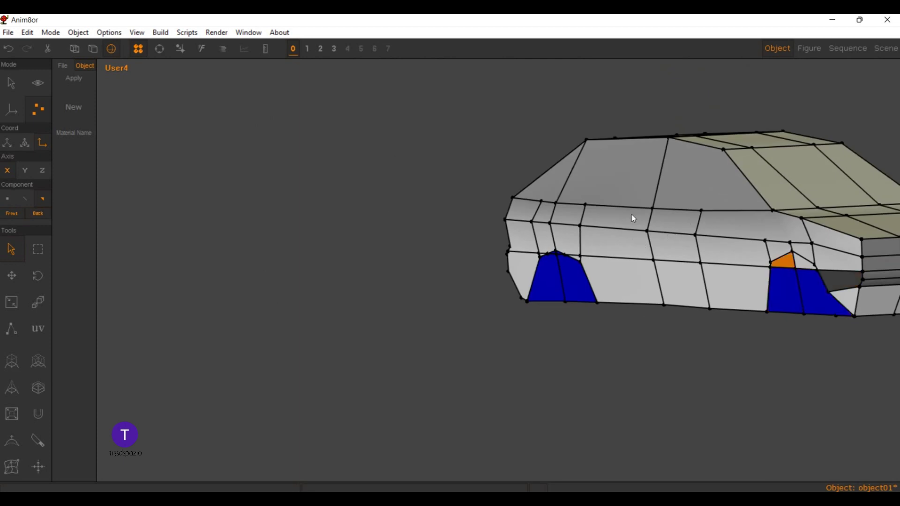
pyautogui.keyDown('shift'); pyautogui.click(620, 232); pyautogui.keyUp('shift')
pyautogui.scroll(-1, 375, 184)
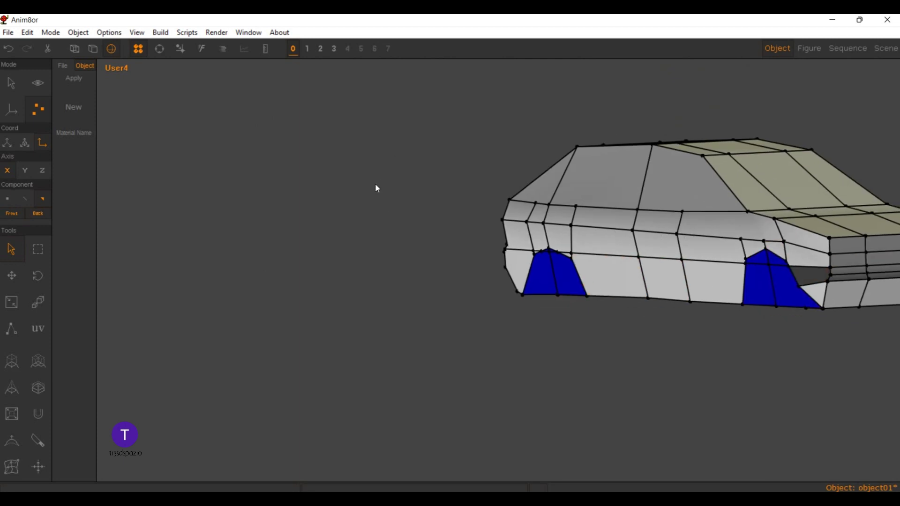
pyautogui.scroll(-1, 375, 184)
pyautogui.click(159, 48)
pyautogui.moveTo(418, 255); pyautogui.dragTo(305, 254)
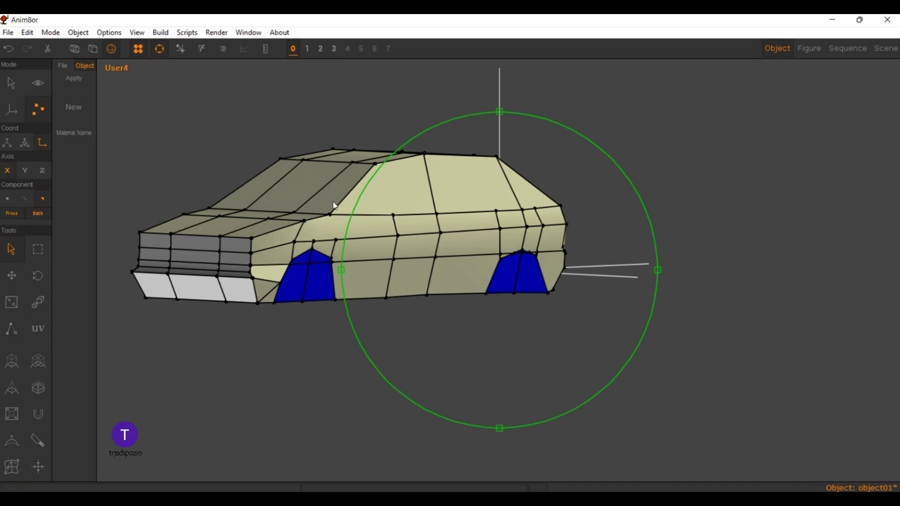
# Step: In Right view wireframe, extrude the wheel-arch faces connected and push them inward to recess them
pyautogui.press('f')
pyautogui.press('r')
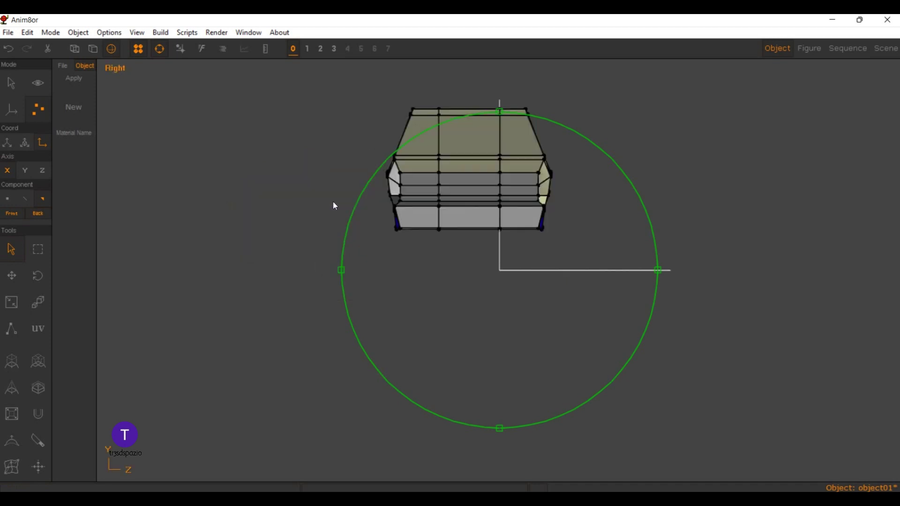
pyautogui.scroll(3, 434, 148)
pyautogui.click(74, 49)
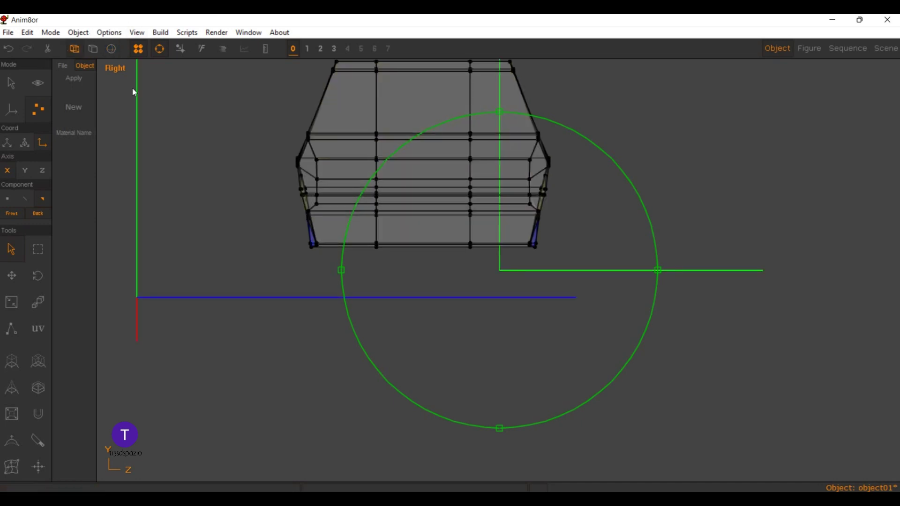
pyautogui.click(132, 50)
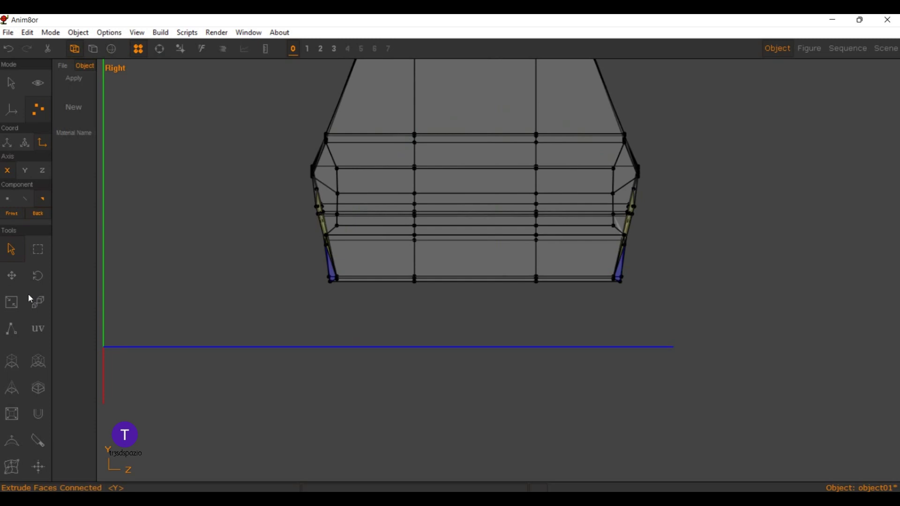
pyautogui.press('y')
pyautogui.moveTo(347, 296); pyautogui.dragTo(438, 301)
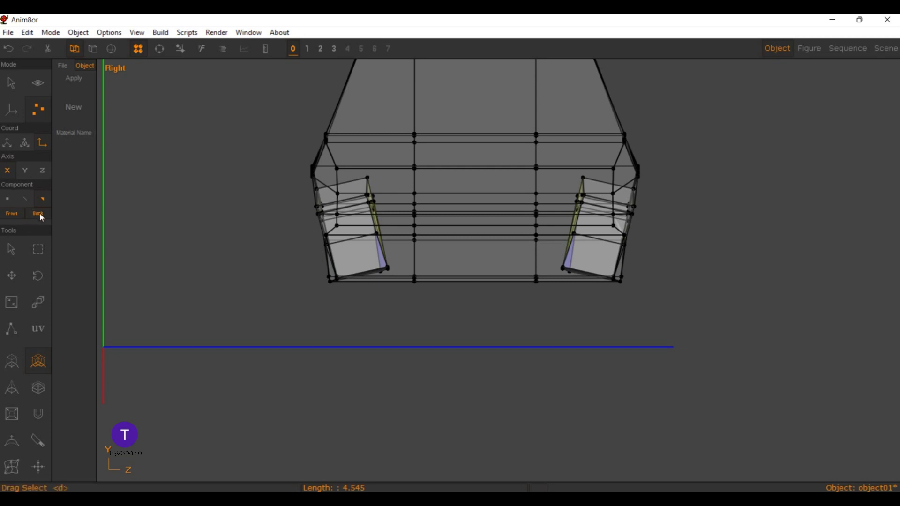
# Step: Box-select all vertices of the left recessed wheel arch
pyautogui.scroll(3, 248, 168)
pyautogui.scroll(2, 250, 170)
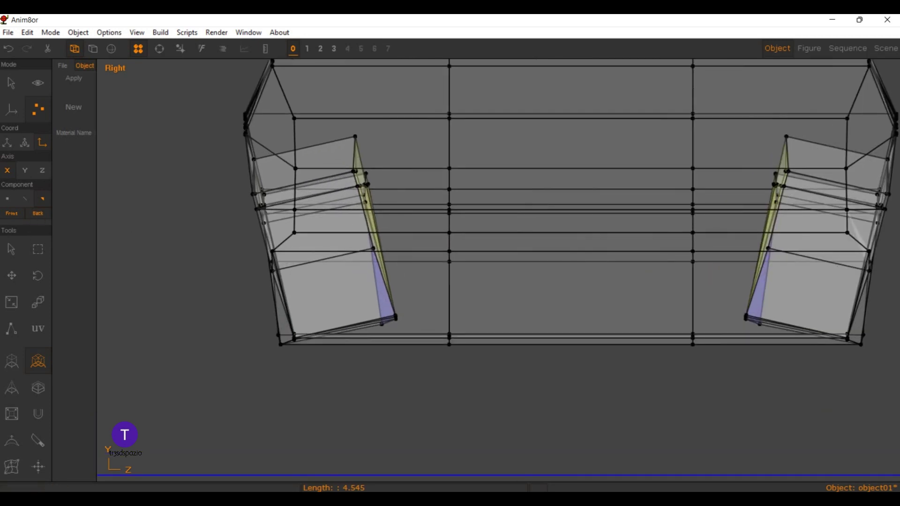
pyautogui.moveTo(347, 130); pyautogui.dragTo(410, 337)
pyautogui.click(7, 199)
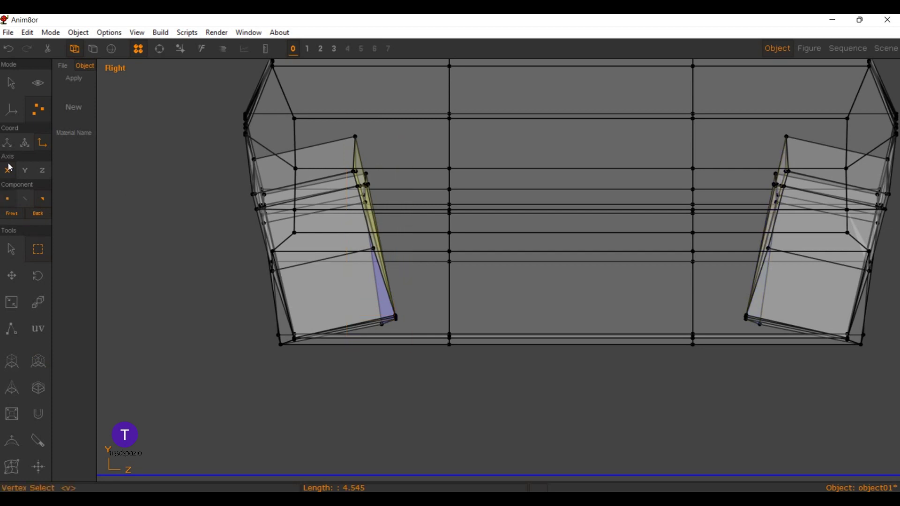
pyautogui.moveTo(419, 128); pyautogui.dragTo(336, 265)
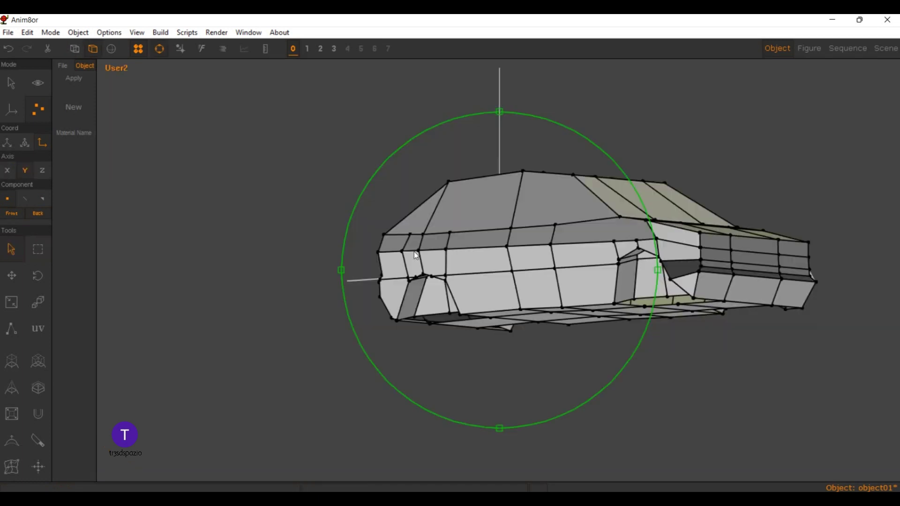
# Step: Orbit to inspect the recessed wheel wells, then zoom in on the car side-on in Front view
pyautogui.moveTo(328, 244)
pyautogui.mouseDown()
pyautogui.moveTo(297, 261)
pyautogui.moveTo(376, 210)
pyautogui.moveTo(353, 264)
pyautogui.moveTo(271, 250)
pyautogui.moveTo(144, 259)
pyautogui.moveTo(182, 250)
pyautogui.moveTo(392, 262)
pyautogui.moveTo(439, 255)
pyautogui.moveTo(484, 274)
pyautogui.moveTo(385, 285)
pyautogui.mouseUp()
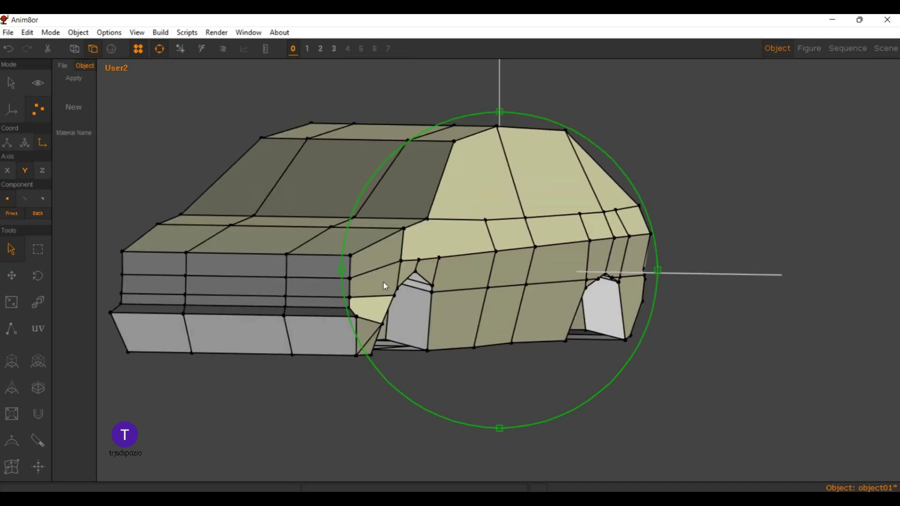
pyautogui.press('f')
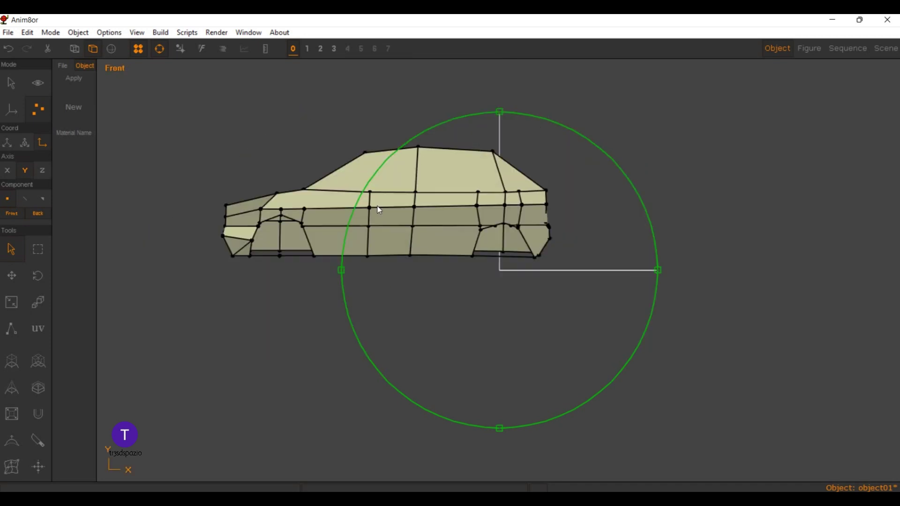
pyautogui.scroll(3, 442, 232)
pyautogui.scroll(2, 444, 236)
pyautogui.scroll(2, 444, 236)
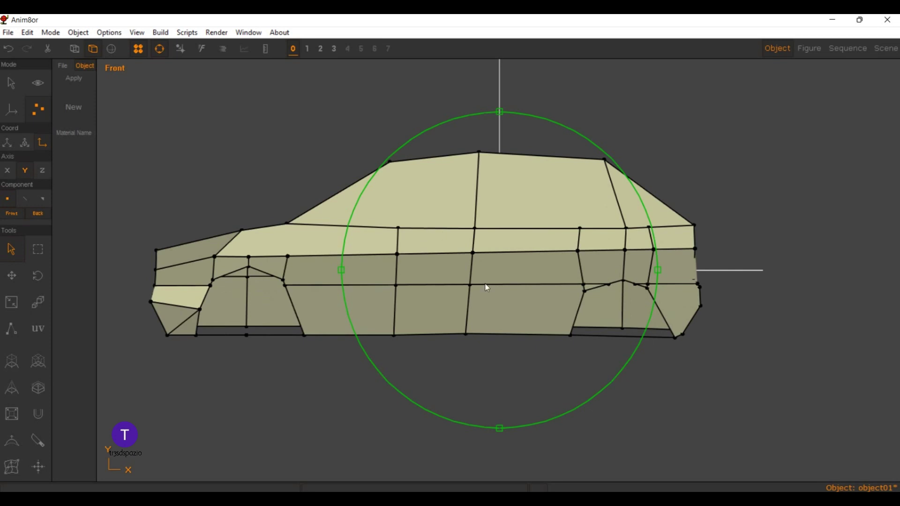
pyautogui.scroll(2, 427, 162)
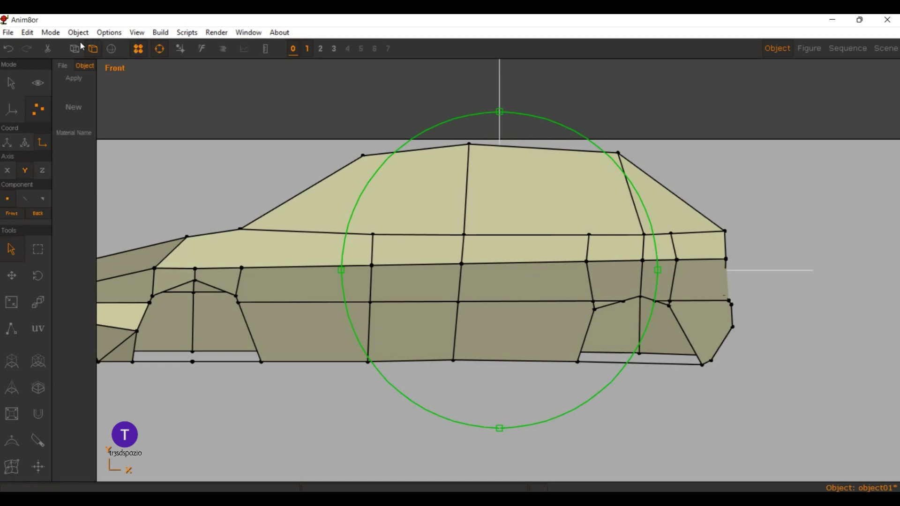
pyautogui.click(75, 48)
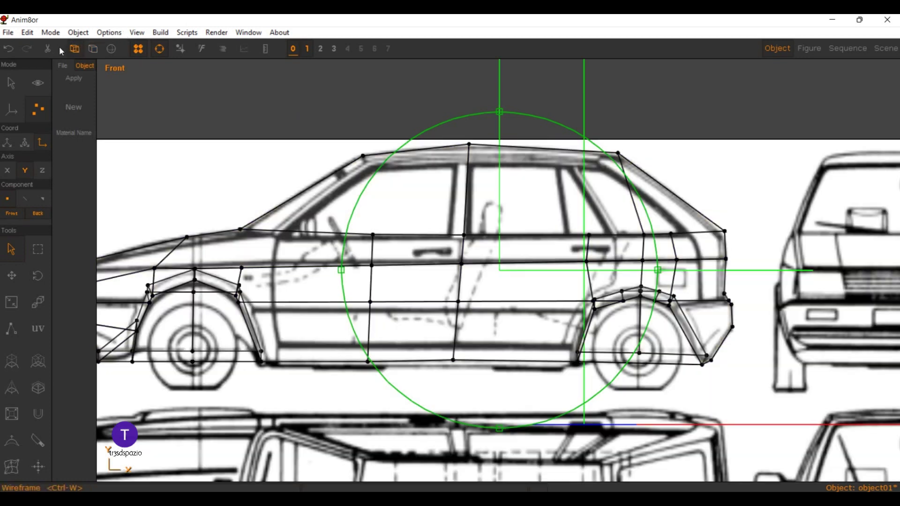
pyautogui.scroll(-1, 193, 94)
pyautogui.scroll(-1, 178, 190)
pyautogui.scroll(1, 178, 190)
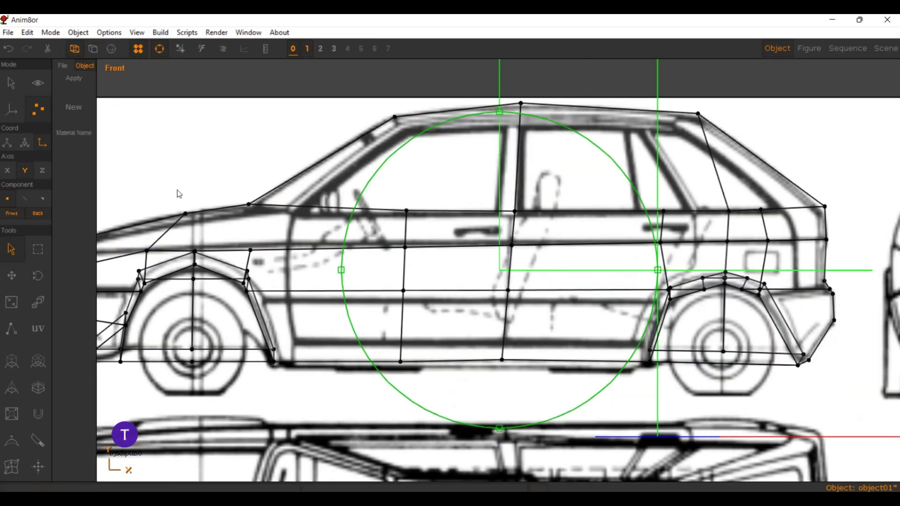
pyautogui.scroll(1, 177, 190)
pyautogui.scroll(-1, 177, 190)
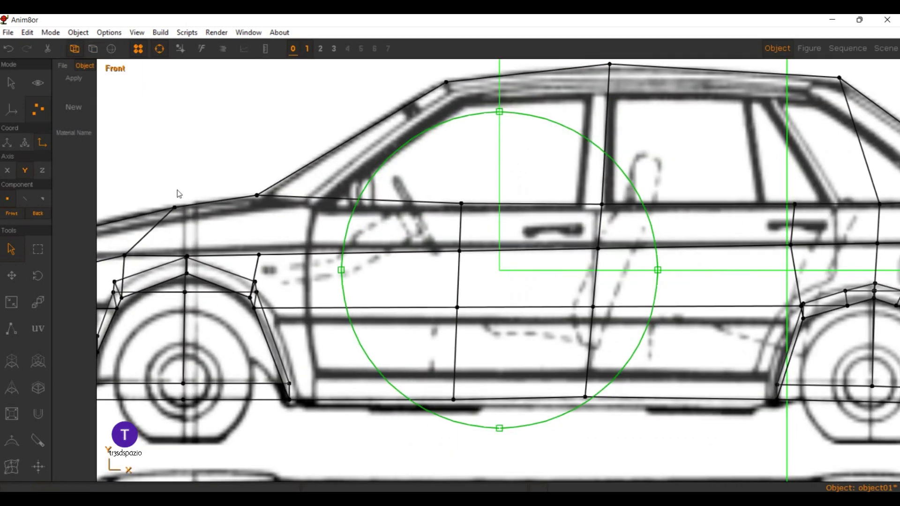
pyautogui.scroll(-1, 177, 190)
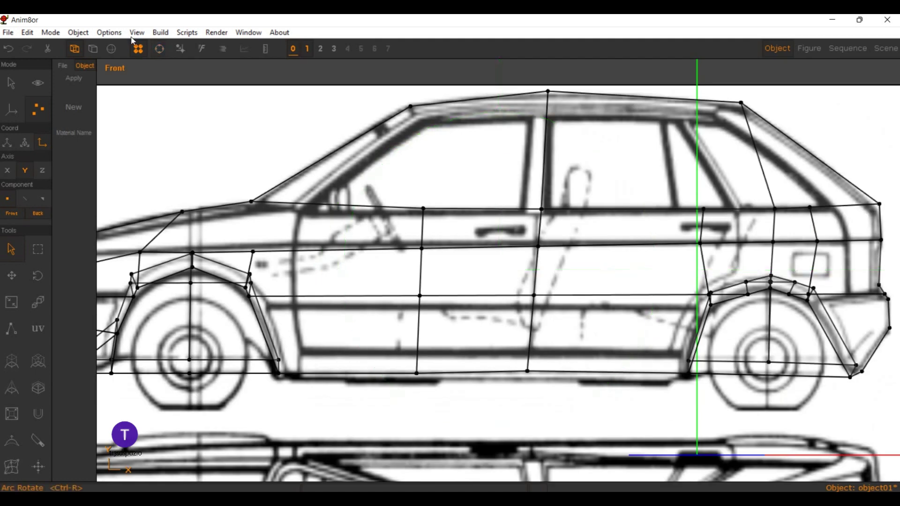
pyautogui.click(93, 48)
pyautogui.scroll(1, 273, 250)
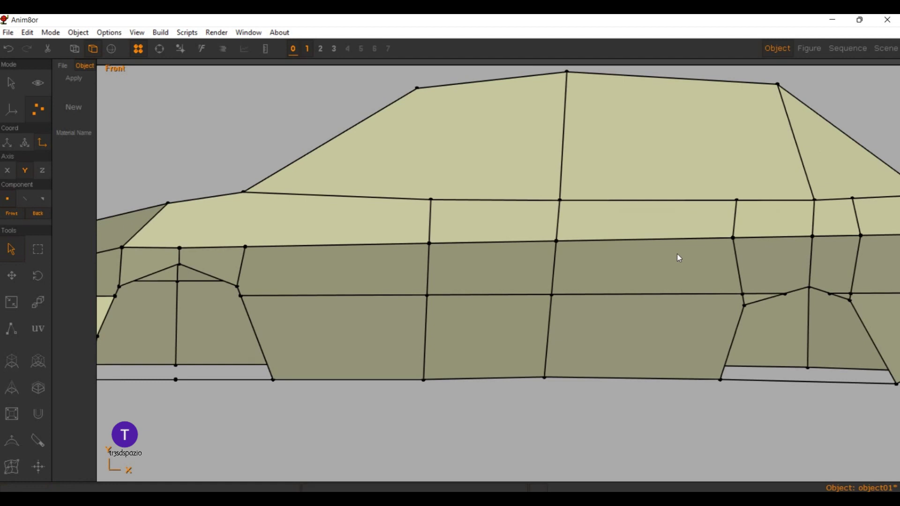
pyautogui.scroll(3, 677, 254)
pyautogui.scroll(3, 642, 213)
pyautogui.scroll(3, 616, 230)
pyautogui.scroll(2, 559, 264)
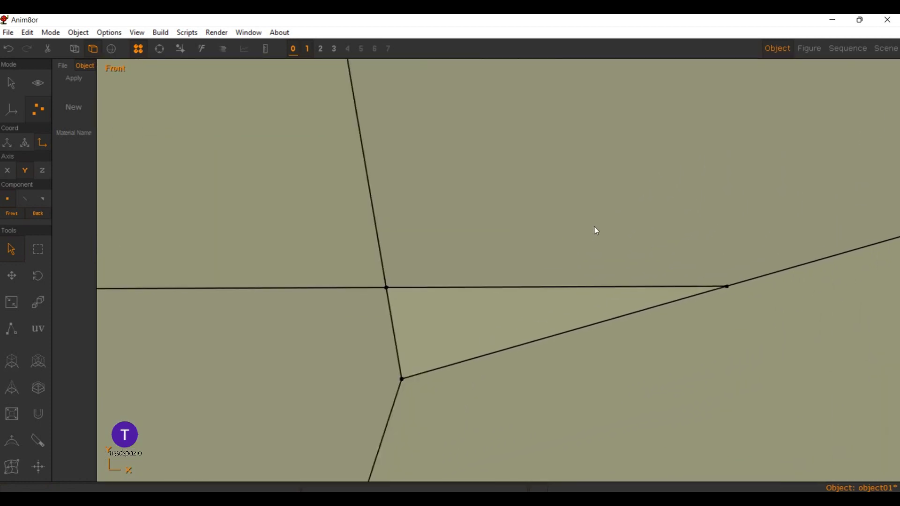
pyautogui.scroll(3, 594, 231)
pyautogui.scroll(1, 589, 235)
pyautogui.scroll(-2, 583, 238)
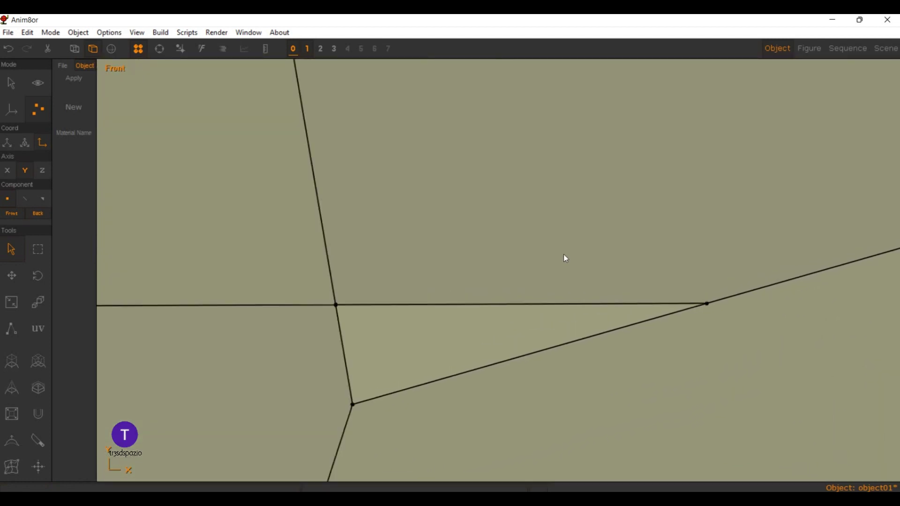
pyautogui.scroll(-2, 576, 271)
pyautogui.scroll(-2, 578, 273)
pyautogui.scroll(-2, 578, 273)
pyautogui.scroll(-3, 578, 273)
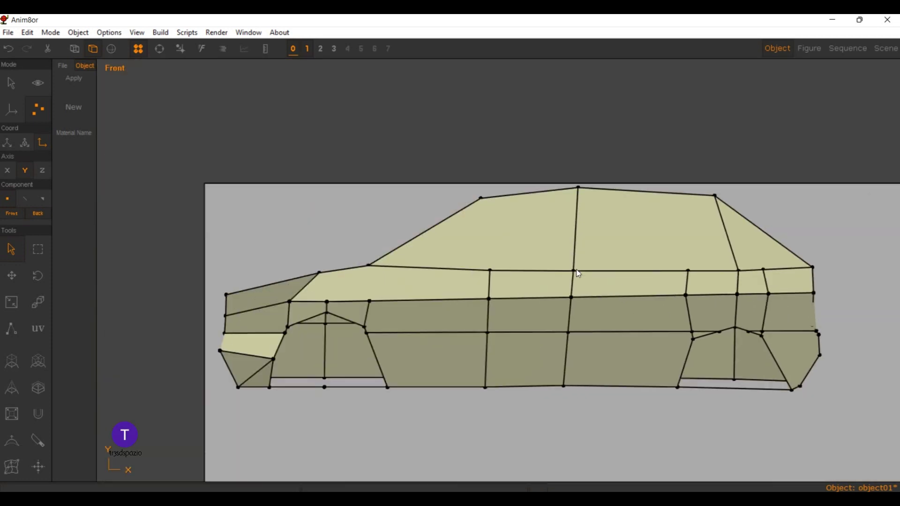
pyautogui.scroll(-1, 578, 273)
pyautogui.scroll(-2, 578, 273)
pyautogui.scroll(1, 578, 273)
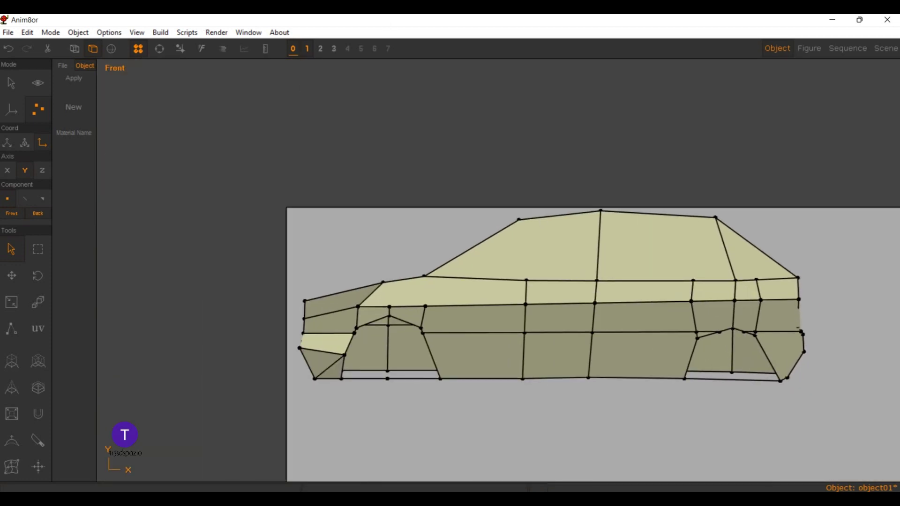
pyautogui.click(75, 48)
pyautogui.scroll(-1, 369, 157)
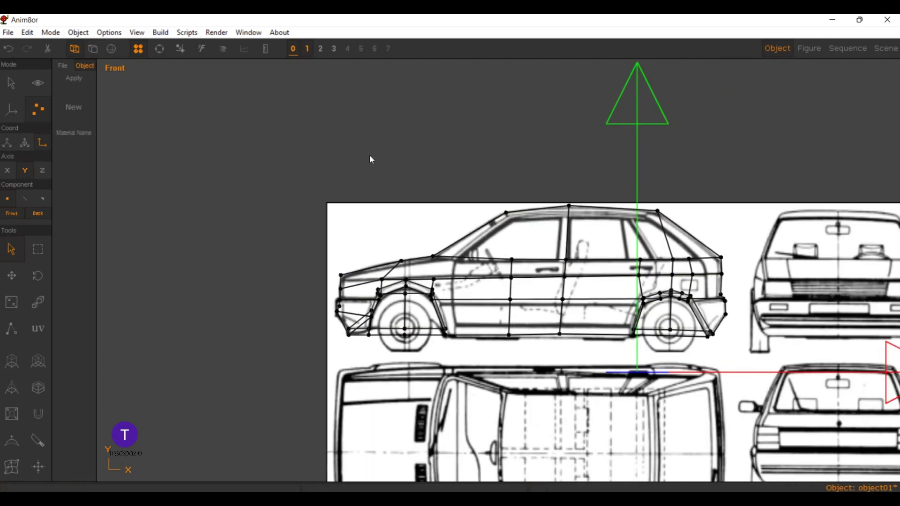
pyautogui.scroll(1, 371, 159)
pyautogui.scroll(2, 323, 187)
pyautogui.scroll(2, 267, 218)
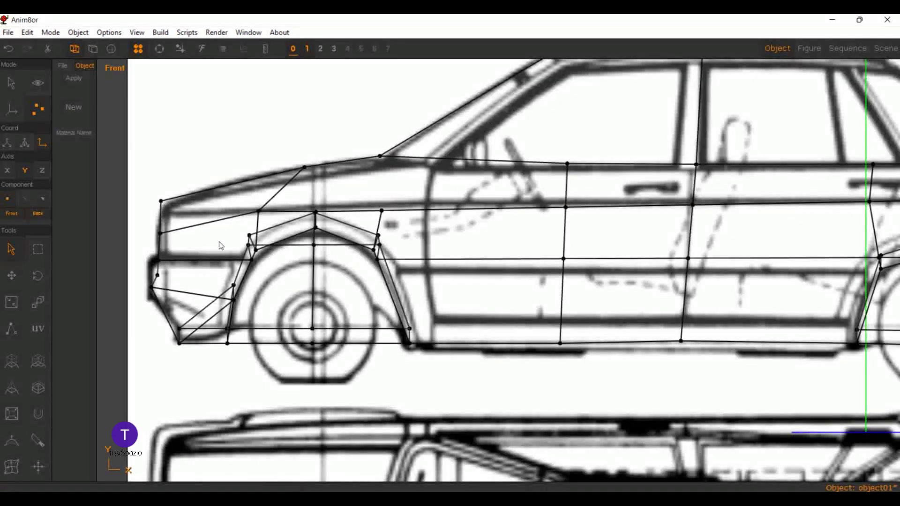
pyautogui.scroll(-1, 417, 216)
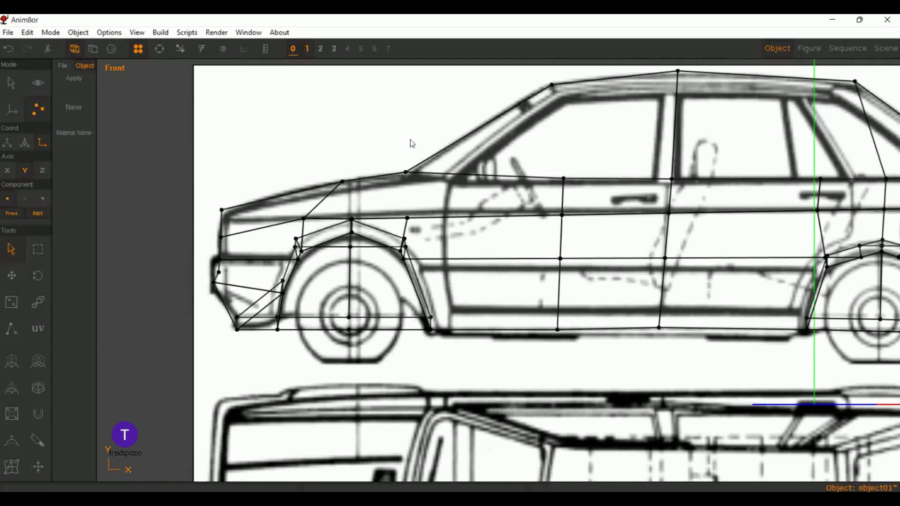
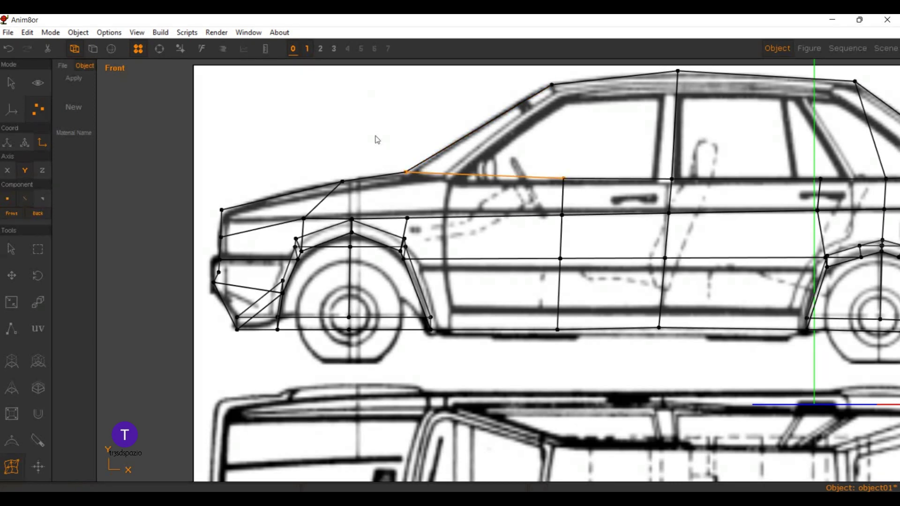
# Step: Knife-cut an edge from the windshield base over the roof to the rear pillar
pyautogui.click(447, 105)
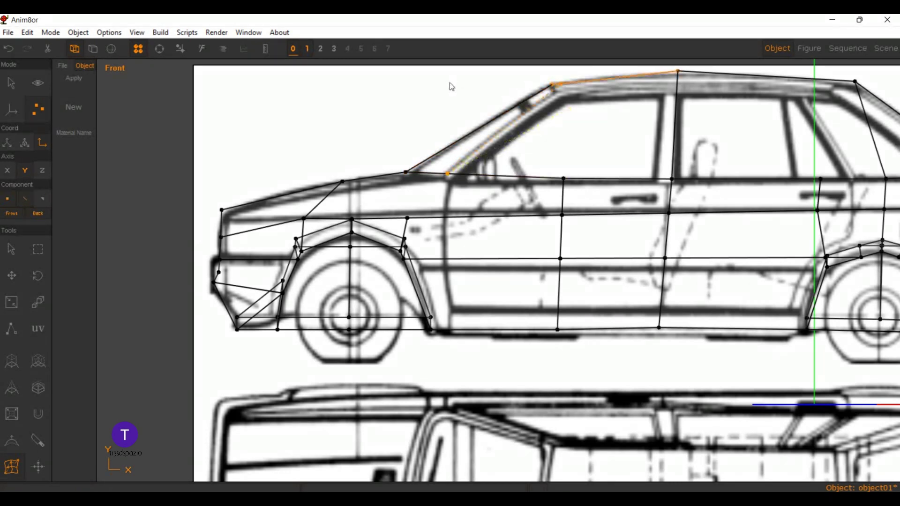
pyautogui.click(453, 86)
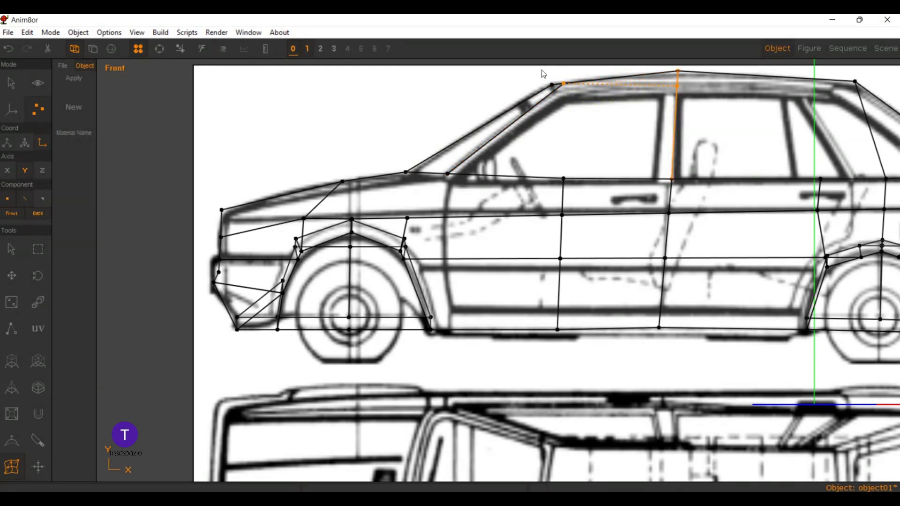
pyautogui.click(542, 78)
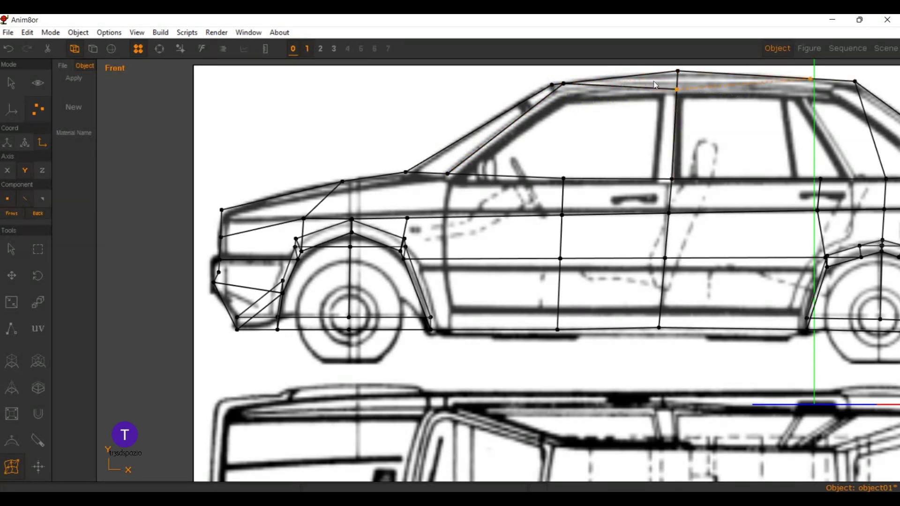
pyautogui.click(685, 89)
# Step: Remove the extra rear-window edge and vertex, leaving the rear roof edge deselected
pyautogui.scroll(-1, 622, 136)
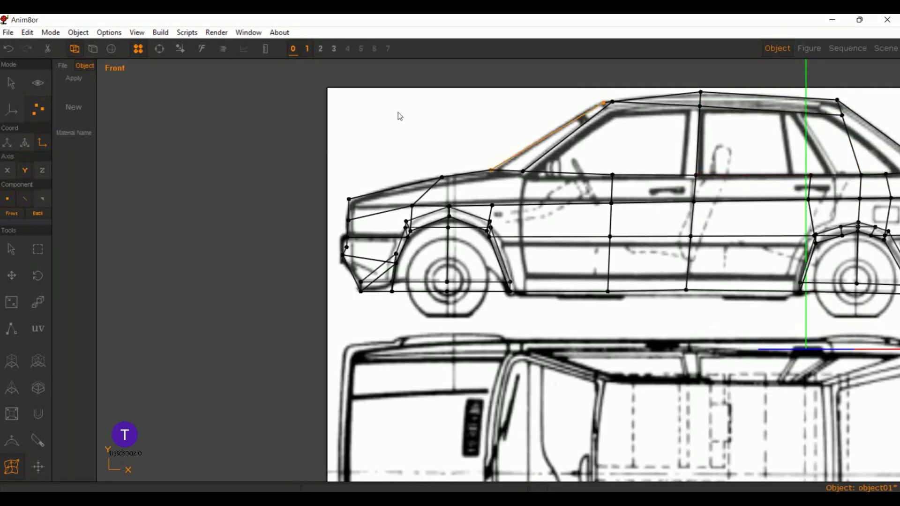
pyautogui.click(159, 49)
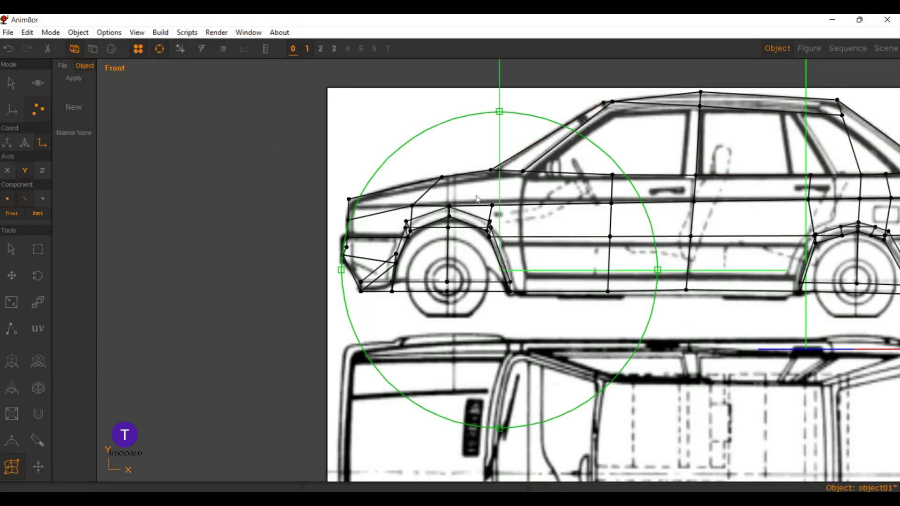
pyautogui.moveTo(538, 195); pyautogui.dragTo(204, 226, button='right')
pyautogui.scroll(2, 476, 162)
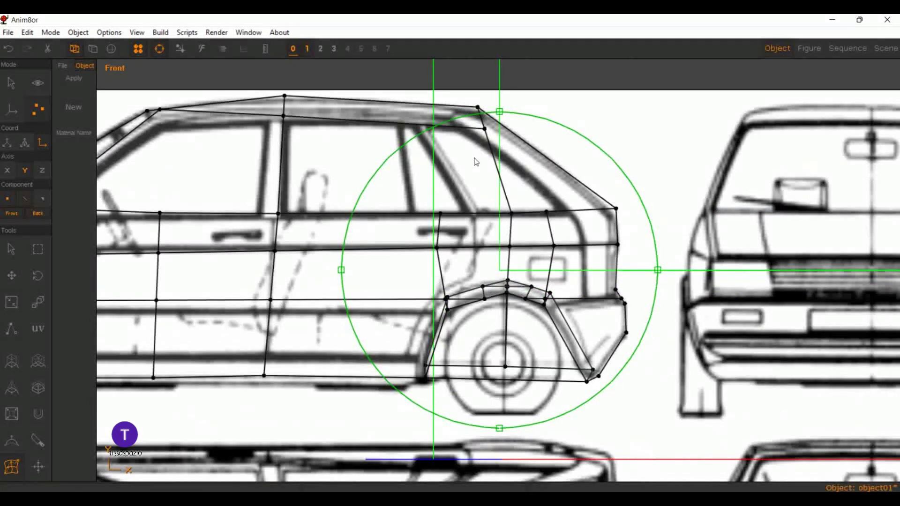
pyautogui.press('a')
pyautogui.click(362, 115)
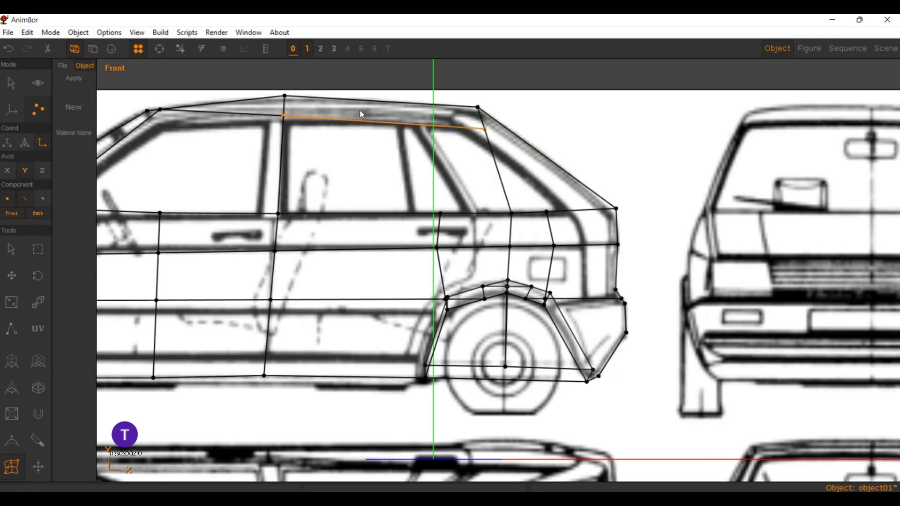
pyautogui.click(433, 172)
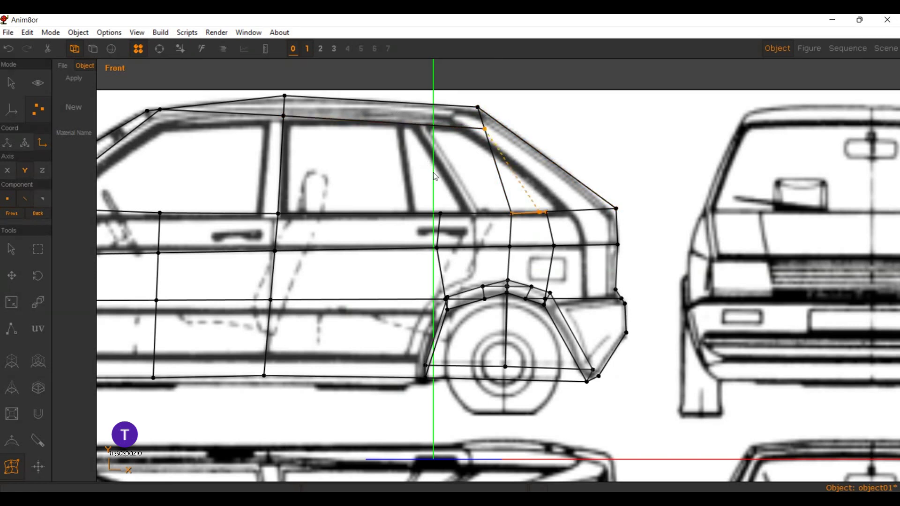
pyautogui.hotkey('ctrl', 'z')
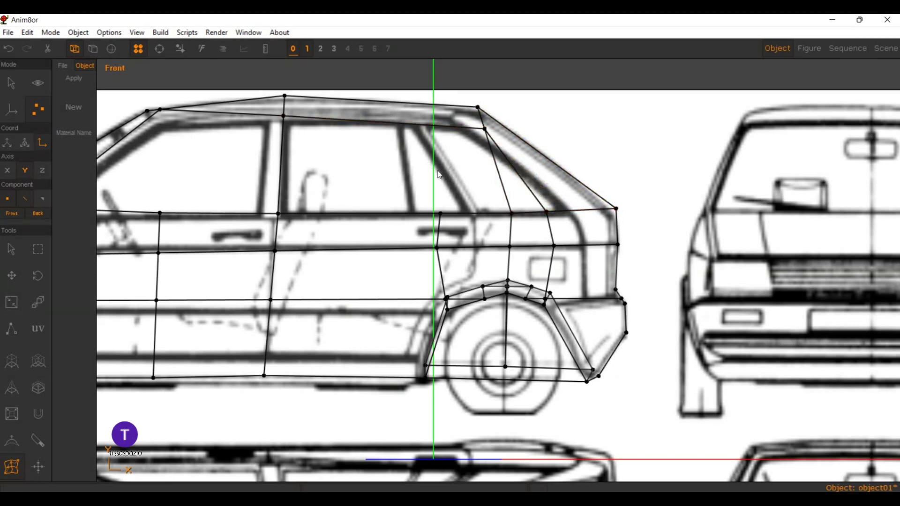
pyautogui.scroll(1, 472, 164)
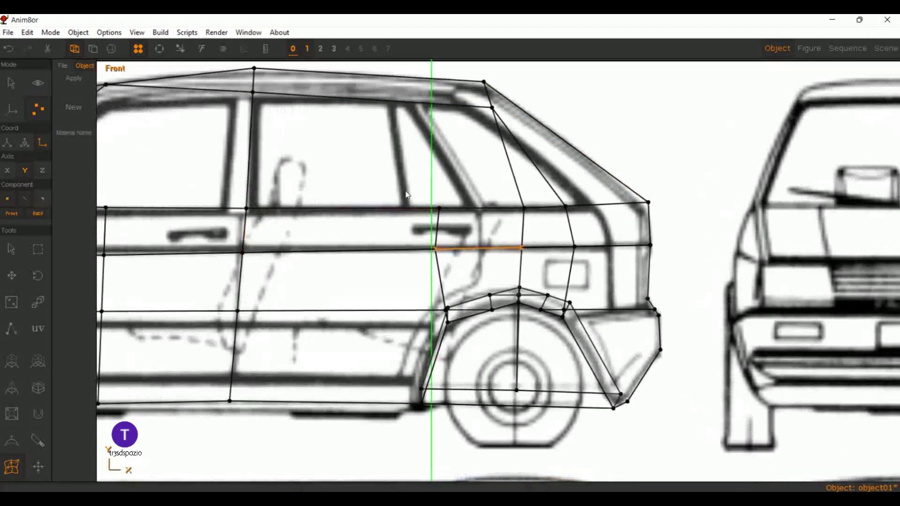
pyautogui.scroll(1, 471, 164)
pyautogui.click(472, 164)
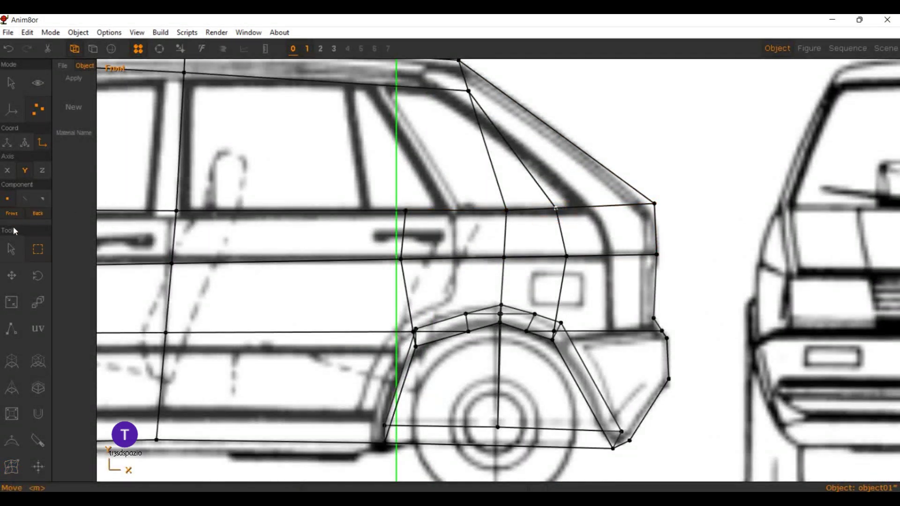
# Step: Move the rear-window and rear-pillar vertices along X onto the blueprint line
pyautogui.press('m')
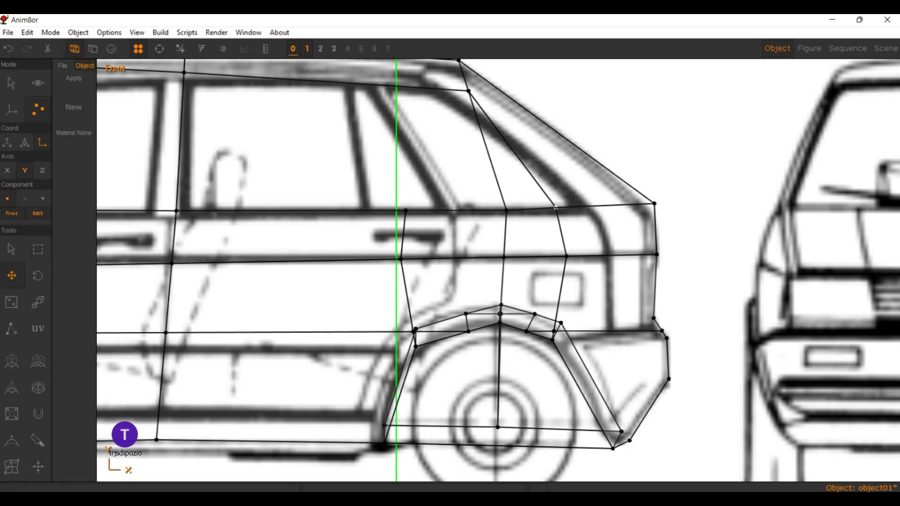
pyautogui.press('x')
pyautogui.moveTo(403, 177); pyautogui.dragTo(436, 176)
pyautogui.press('d')
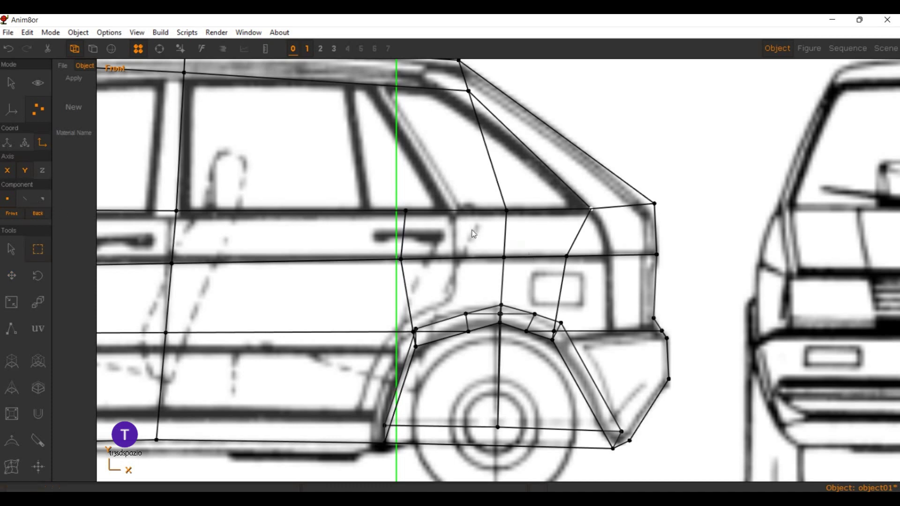
pyautogui.press('m')
pyautogui.moveTo(480, 224); pyautogui.dragTo(464, 234)
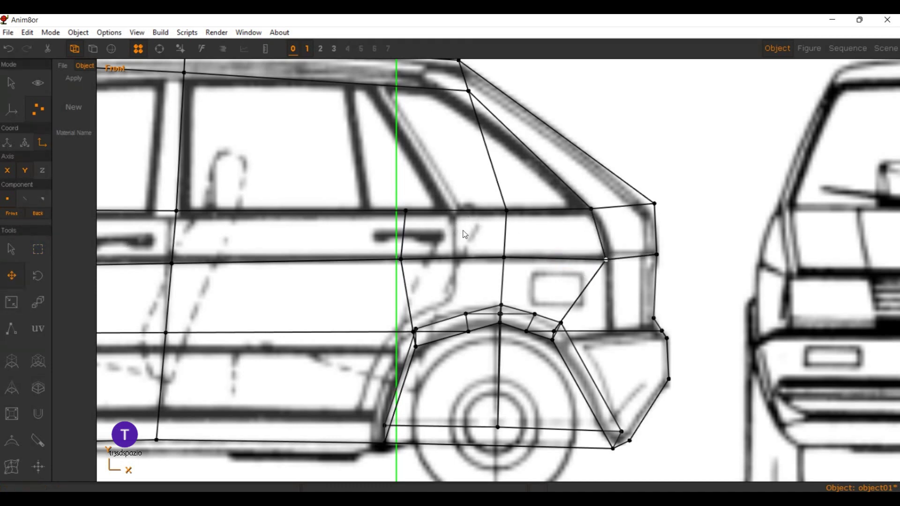
# Step: Pull the top rear corner vertex down and inward to match the tailgate outline
pyautogui.scroll(1, 397, 308)
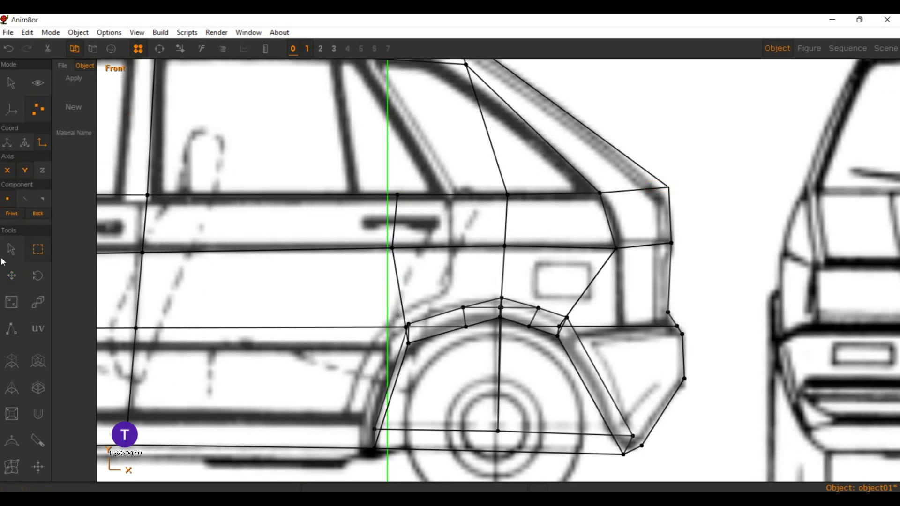
pyautogui.click(12, 275)
pyautogui.moveTo(559, 170)
pyautogui.mouseDown()
pyautogui.moveTo(550, 182)
pyautogui.moveTo(557, 175)
pyautogui.mouseUp()
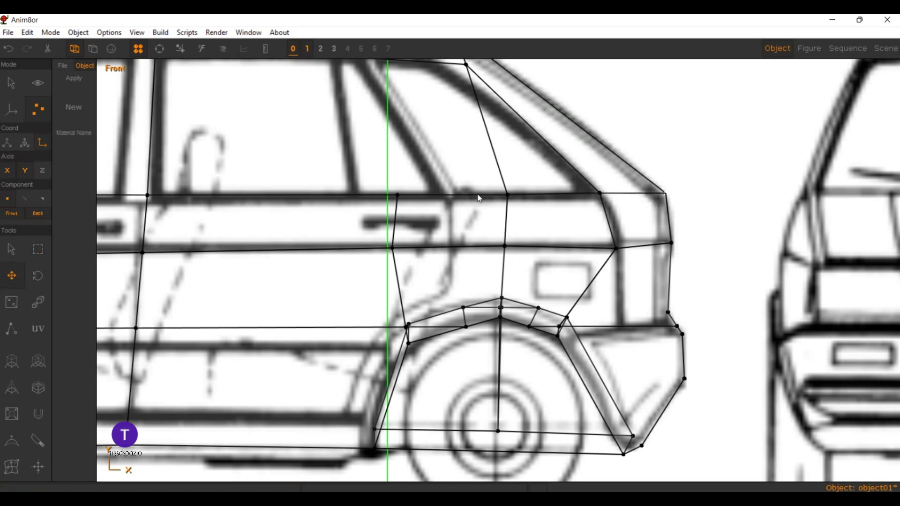
pyautogui.scroll(-1, 292, 153)
pyautogui.scroll(-1, 291, 151)
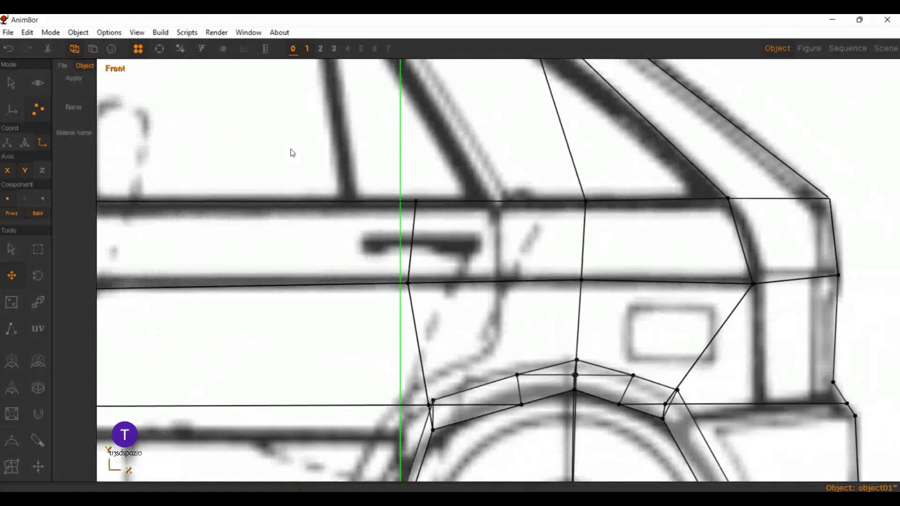
pyautogui.scroll(-3, 290, 150)
pyautogui.scroll(1, 292, 153)
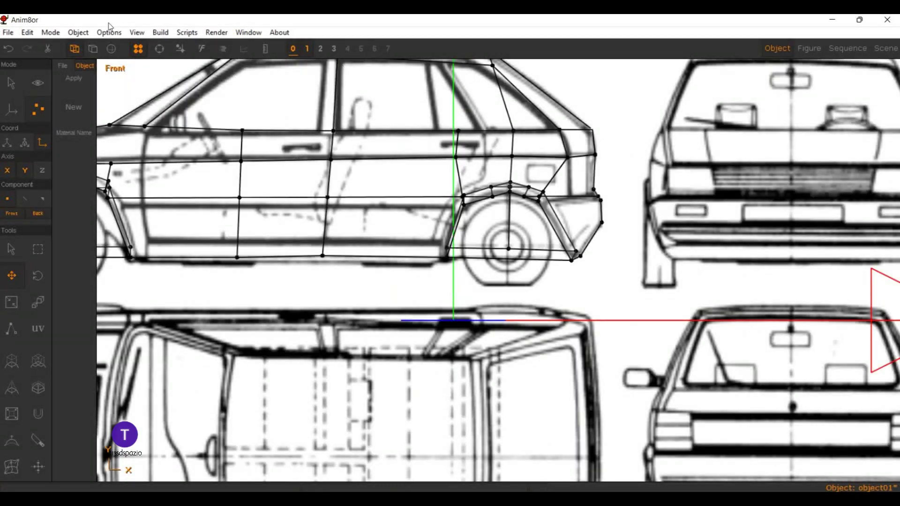
# Step: Recentre on the roof and nudge the roof vertex left onto the blueprint
pyautogui.click(159, 49)
pyautogui.moveTo(319, 107); pyautogui.dragTo(375, 234, button='right')
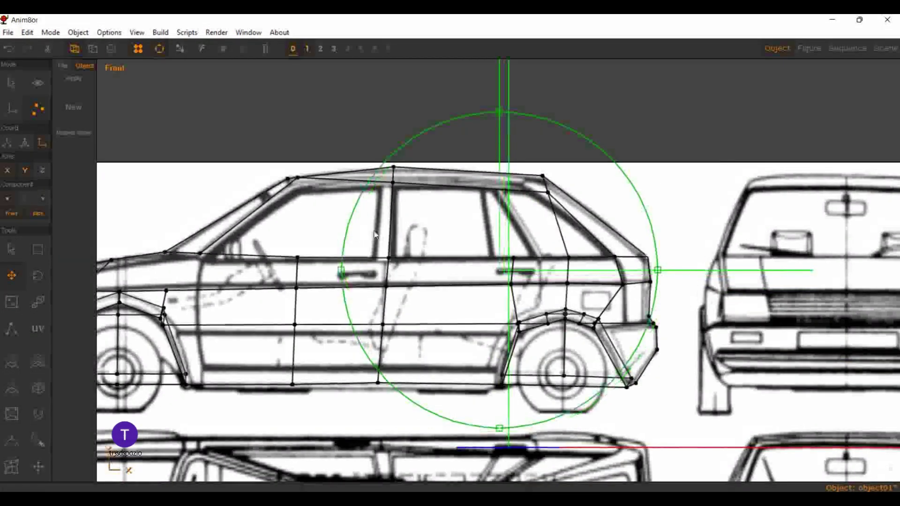
pyautogui.scroll(2, 375, 235)
pyautogui.moveTo(405, 169); pyautogui.dragTo(423, 193, button='right')
pyautogui.scroll(2, 424, 193)
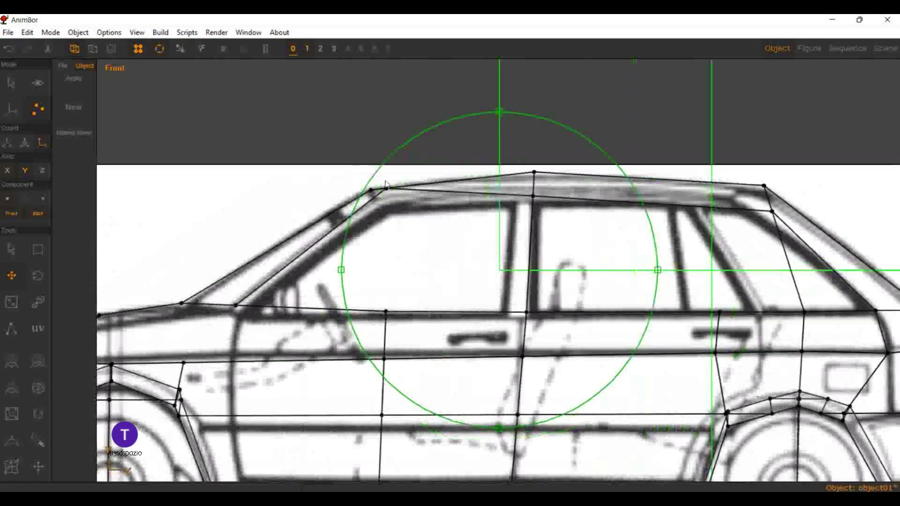
pyautogui.click(137, 48)
pyautogui.scroll(1, 463, 135)
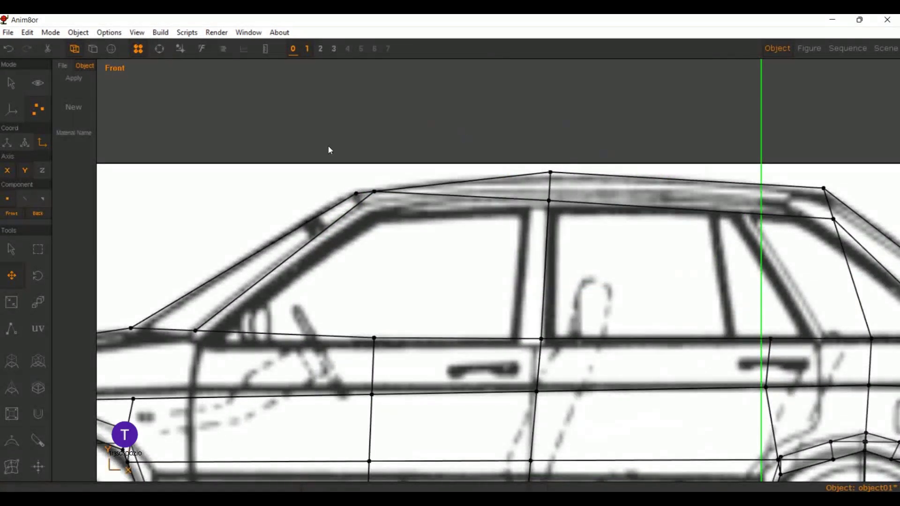
pyautogui.press('d')
pyautogui.press('m')
pyautogui.moveTo(312, 190); pyautogui.dragTo(306, 180)
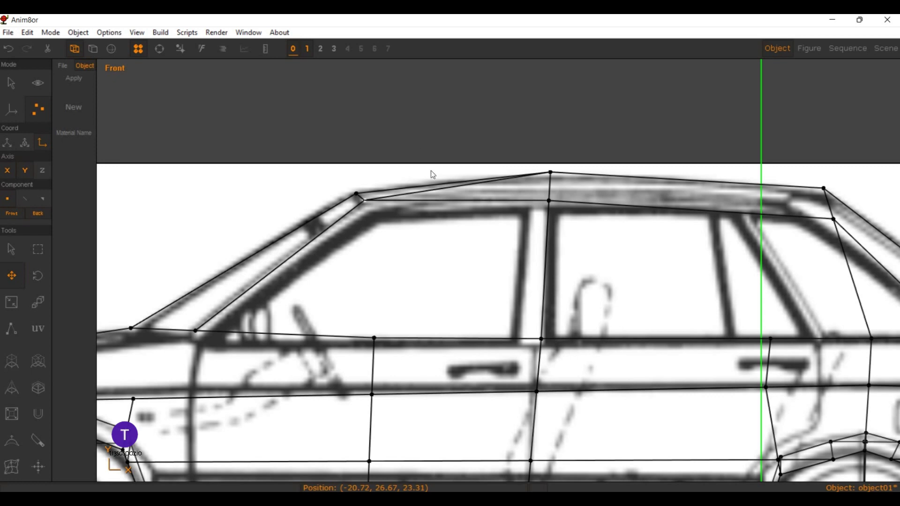
# Step: Box-select the windshield-base vertex near the front door
pyautogui.press('d')
pyautogui.press('m')
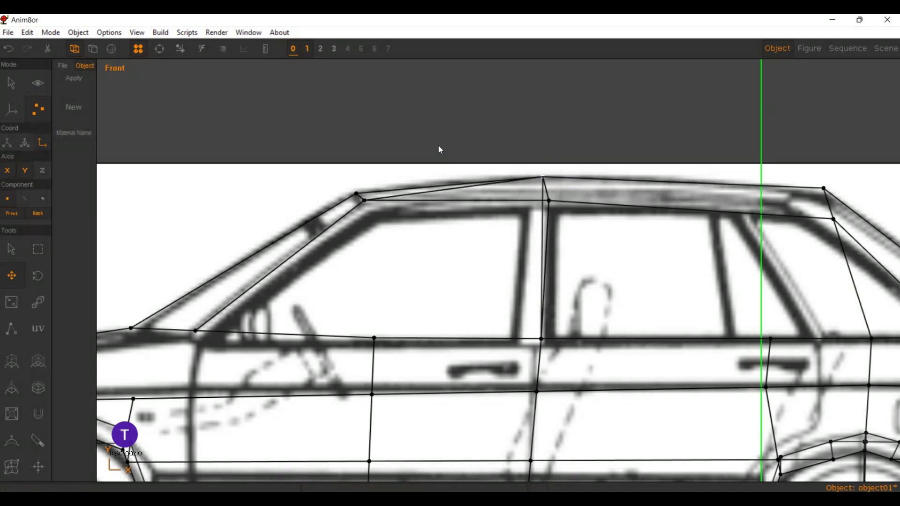
pyautogui.scroll(-1, 601, 163)
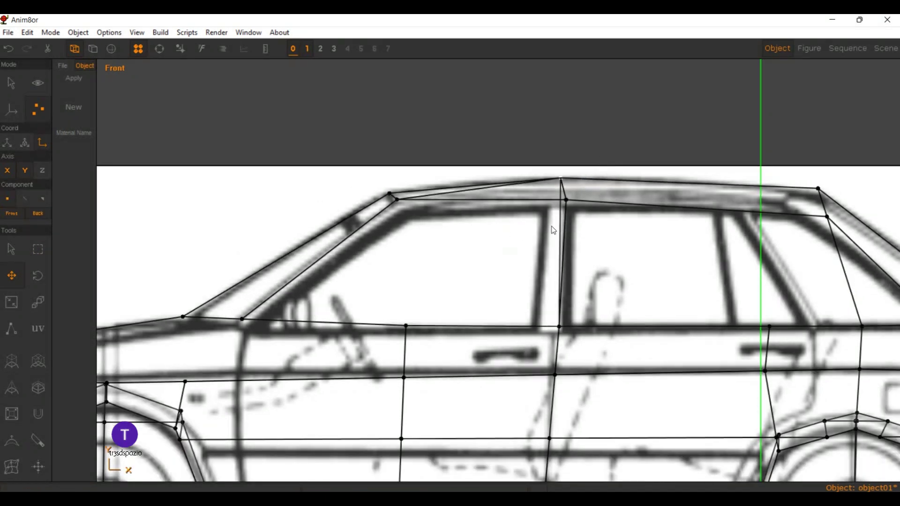
pyautogui.scroll(-1, 551, 226)
pyautogui.scroll(1, 400, 122)
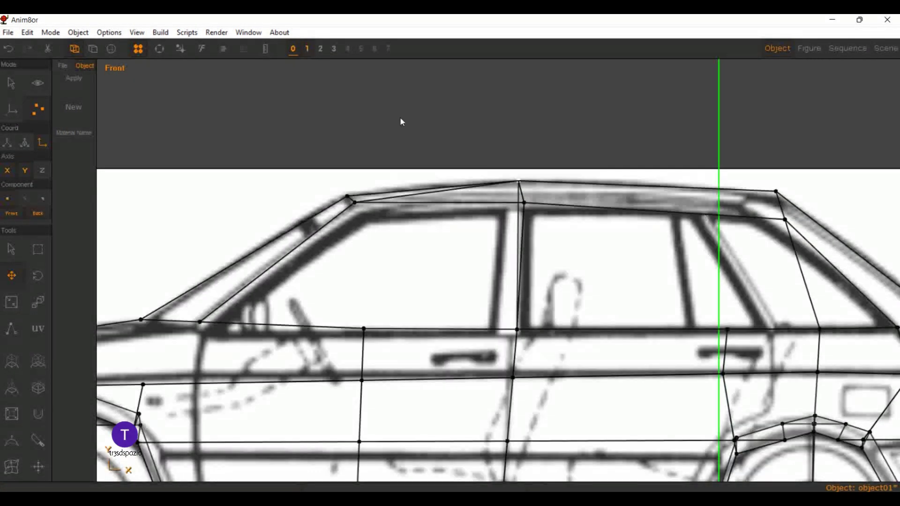
pyautogui.click(159, 49)
pyautogui.moveTo(388, 233)
pyautogui.mouseDown(button='middle')
pyautogui.moveTo(101, 143)
pyautogui.moveTo(478, 144)
pyautogui.mouseUp(button='middle')
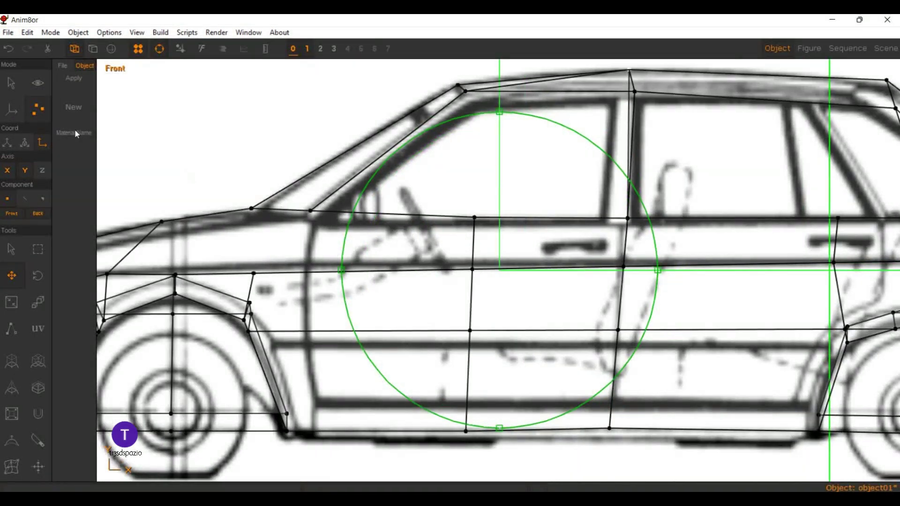
pyautogui.click(38, 249)
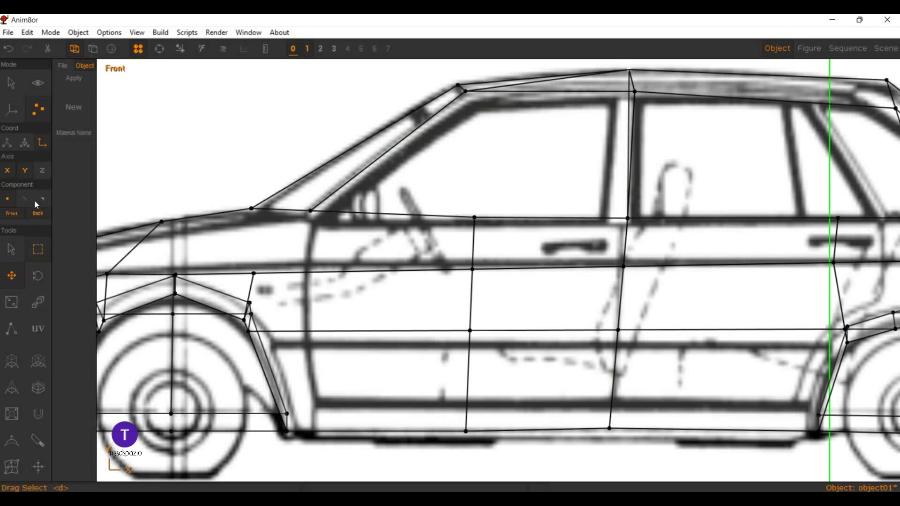
pyautogui.moveTo(284, 202); pyautogui.dragTo(344, 242)
# Step: Move the windshield-base vertex onto the blueprint window line and view it shaded
pyautogui.moveTo(192, 186); pyautogui.dragTo(236, 177)
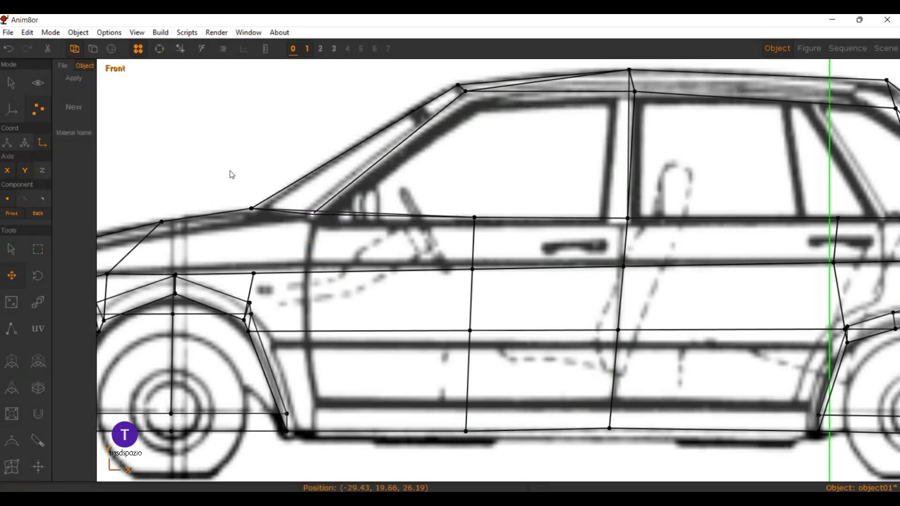
pyautogui.scroll(2, 482, 161)
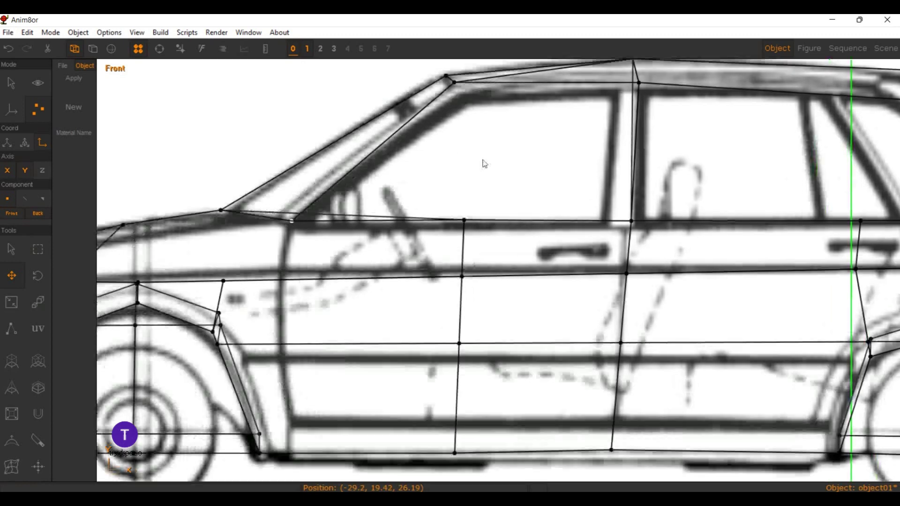
pyautogui.scroll(-1, 584, 167)
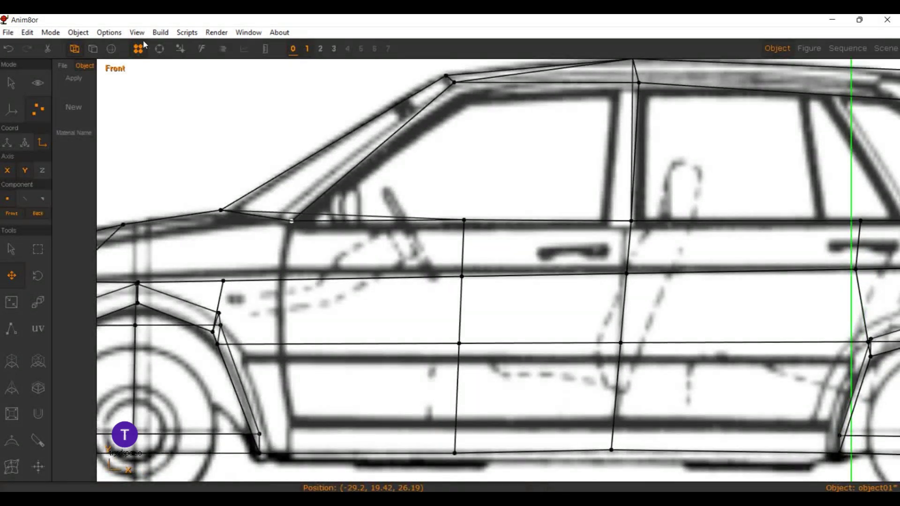
pyautogui.click(111, 49)
pyautogui.scroll(-3, 324, 107)
# Step: Check the File > Configure UI settings and close them unchanged
pyautogui.scroll(-1, 325, 107)
pyautogui.scroll(-1, 324, 108)
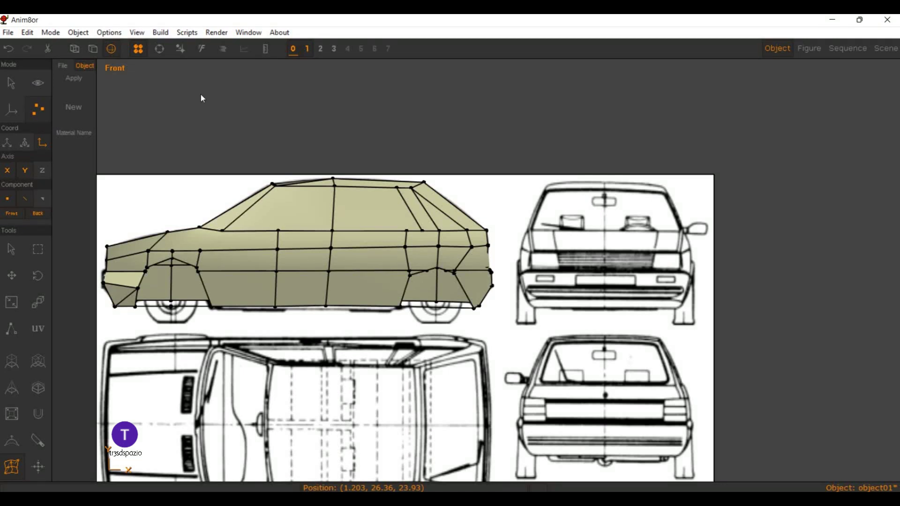
pyautogui.click(26, 33)
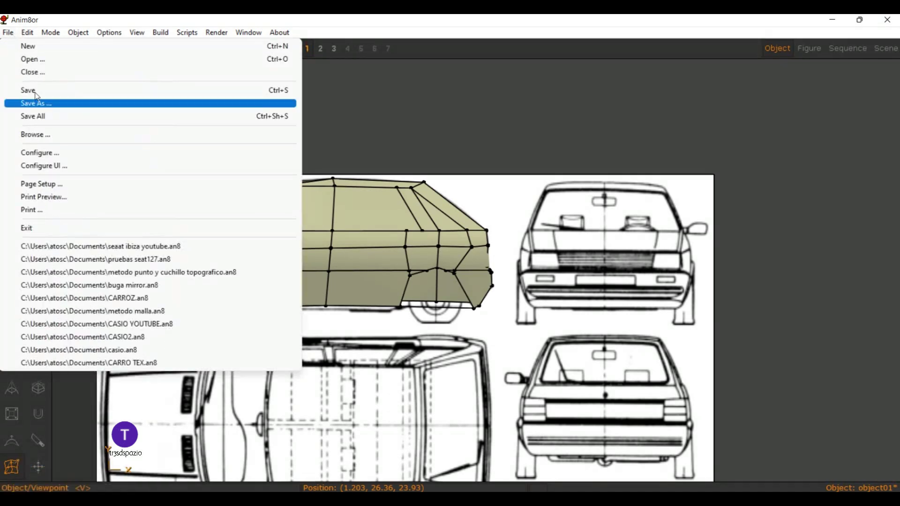
pyautogui.click(28, 165)
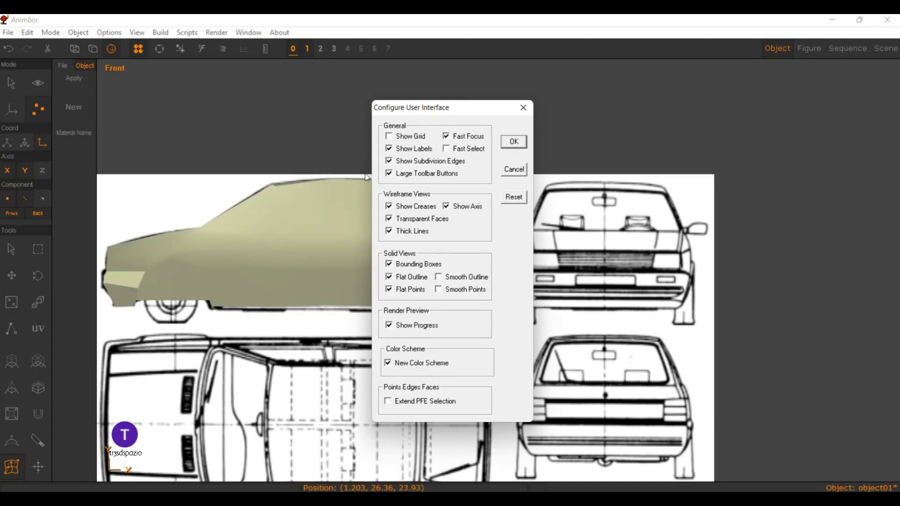
pyautogui.press('Return')
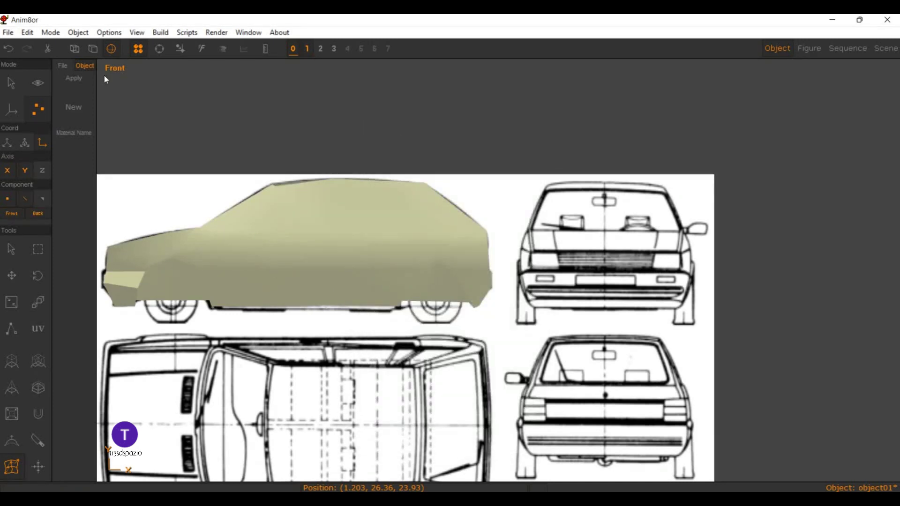
# Step: Compare flat, wireframe and smooth shading, ending smooth-shaded with the blueprint background hidden
pyautogui.click(77, 45)
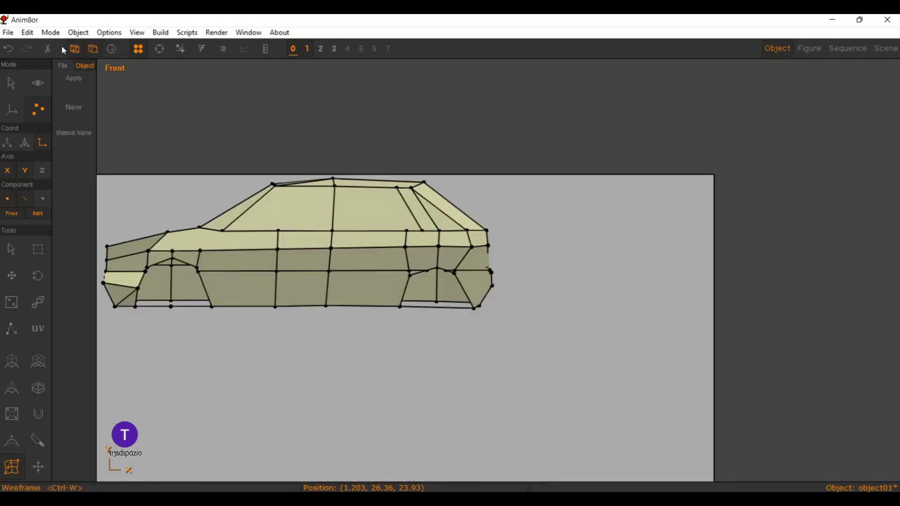
pyautogui.click(74, 47)
pyautogui.click(98, 48)
pyautogui.hotkey('ctrl', 'u')
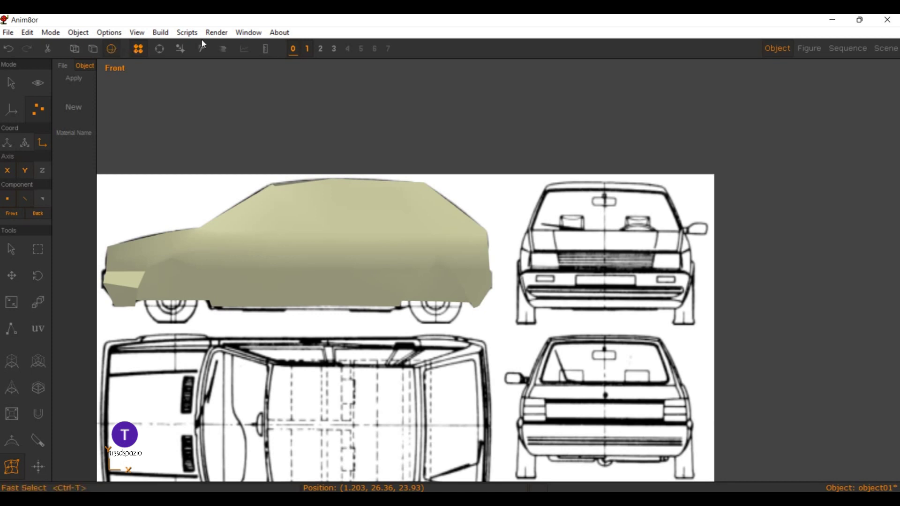
pyautogui.click(243, 47)
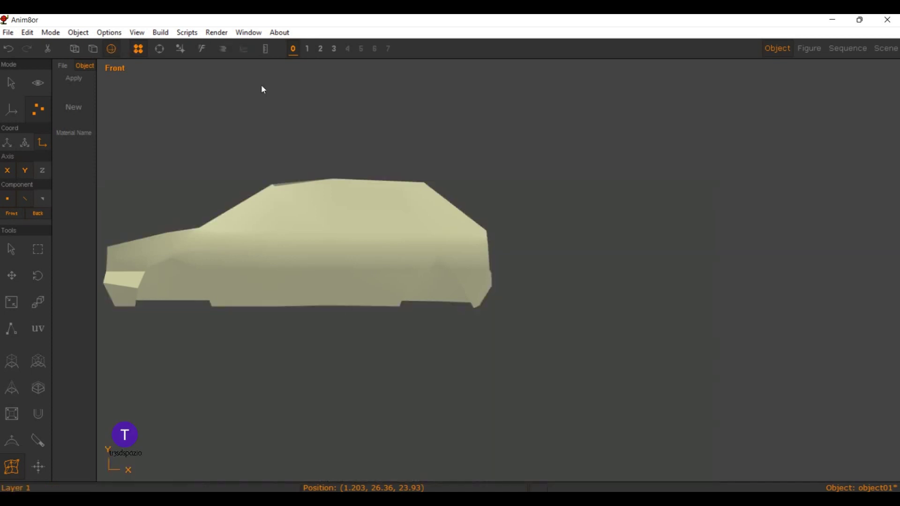
# Step: Split the workspace into four viewports and centre the car in Front and Top
pyautogui.rightClick(91, 60)
pyautogui.click(96, 75)
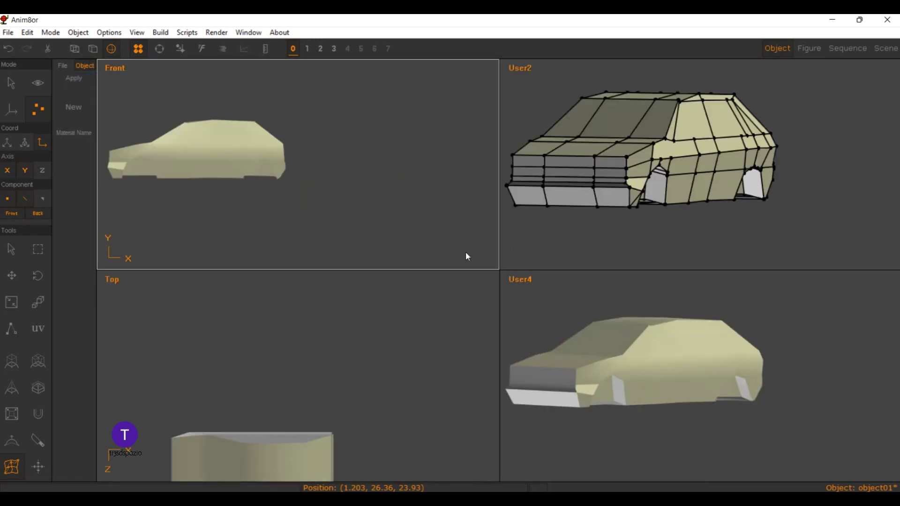
pyautogui.scroll(2, 519, 183)
pyautogui.scroll(-4, 516, 131)
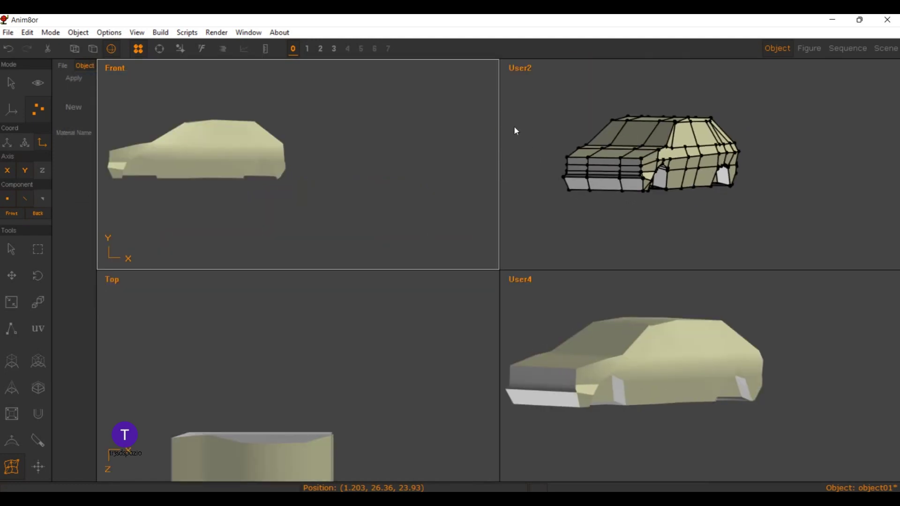
pyautogui.scroll(1, 509, 115)
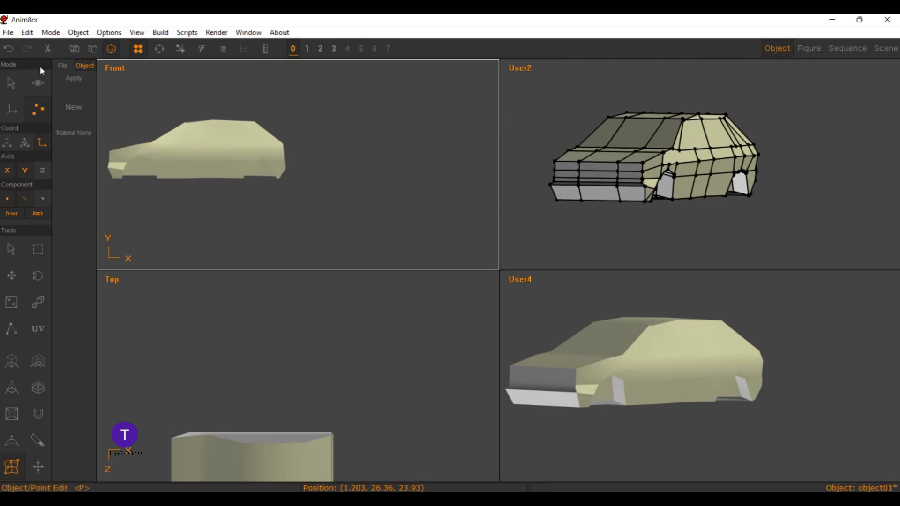
pyautogui.click(38, 83)
pyautogui.press('Home')
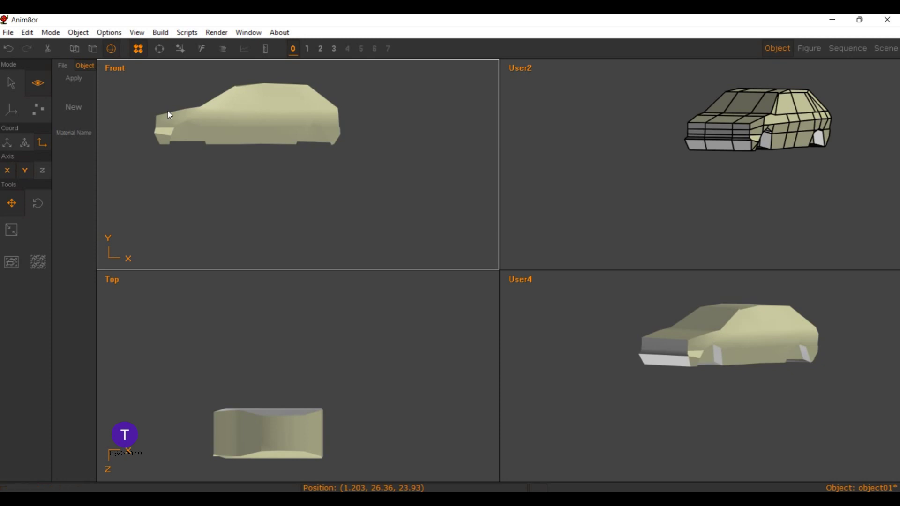
pyautogui.moveTo(170, 115); pyautogui.dragTo(187, 171)
pyautogui.moveTo(195, 324); pyautogui.dragTo(220, 301)
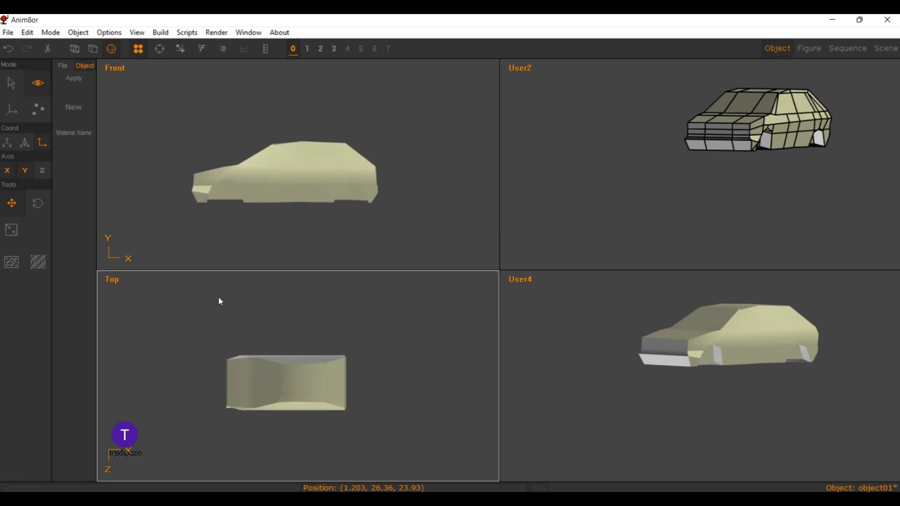
pyautogui.scroll(2, 219, 299)
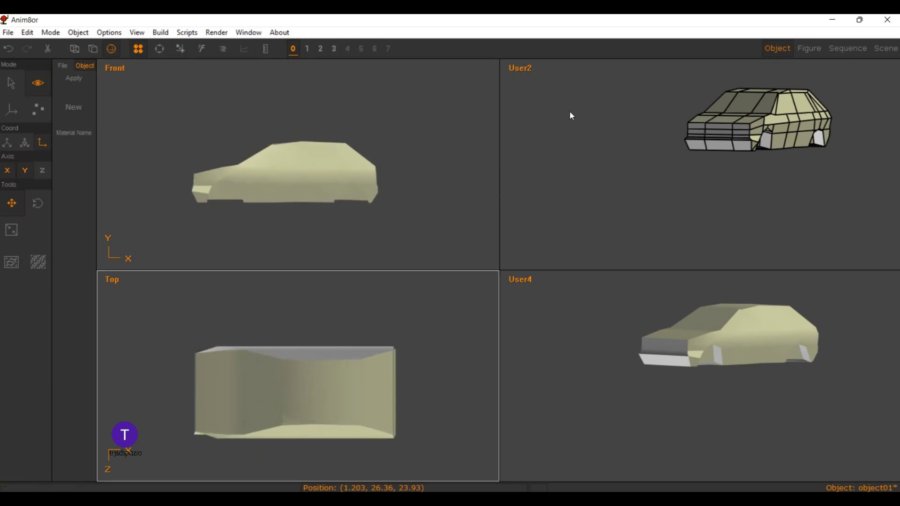
# Step: Turn the User2 viewport into a Right side view
pyautogui.click(585, 101)
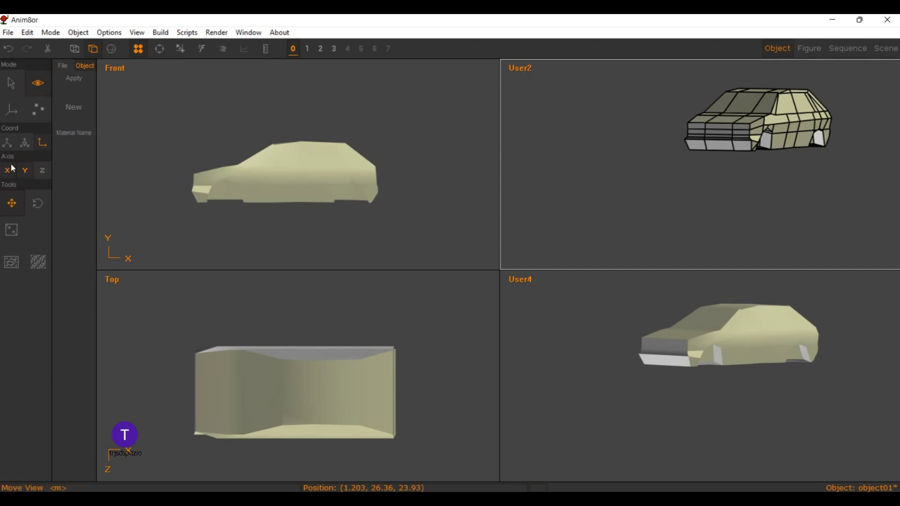
pyautogui.moveTo(572, 109); pyautogui.dragTo(540, 134)
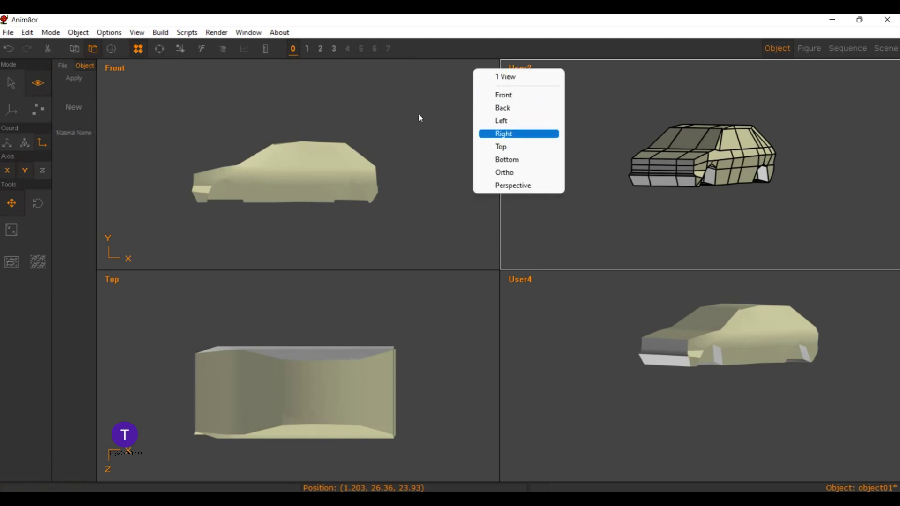
pyautogui.click(516, 133)
pyautogui.scroll(-3, 527, 125)
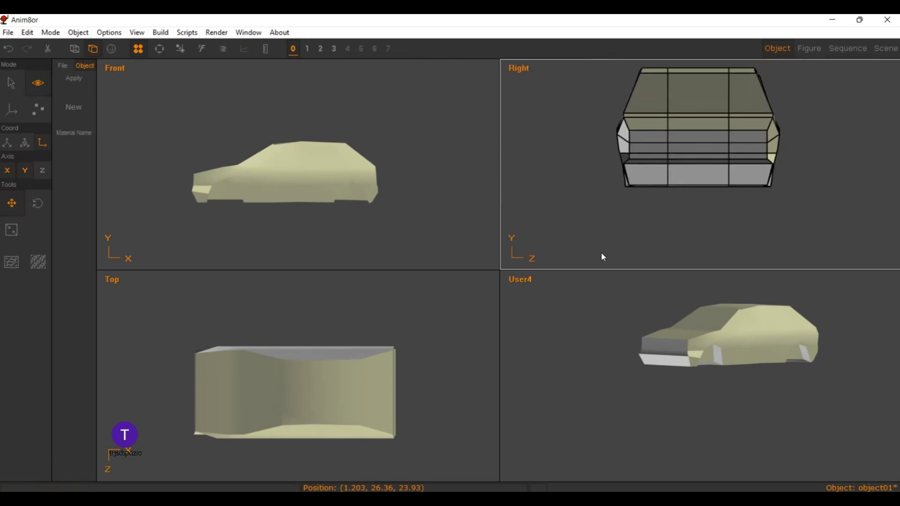
# Step: Turn the User4 viewport into Perspective and orbit to see the car's underside
pyautogui.rightClick(420, 227)
pyautogui.click(434, 319)
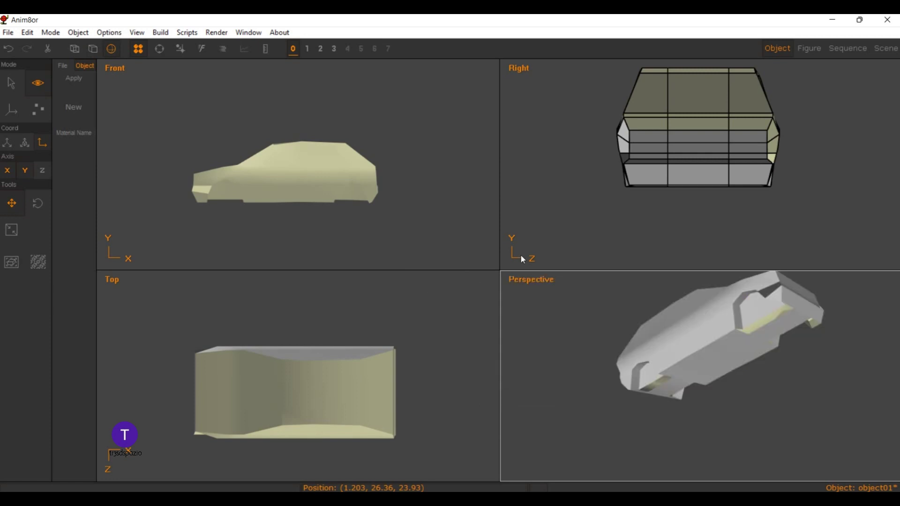
pyautogui.click(159, 48)
pyautogui.moveTo(553, 271)
pyautogui.mouseDown()
pyautogui.moveTo(539, 284)
pyautogui.moveTo(475, 208)
pyautogui.moveTo(468, 243)
pyautogui.moveTo(477, 229)
pyautogui.moveTo(479, 287)
pyautogui.mouseUp()
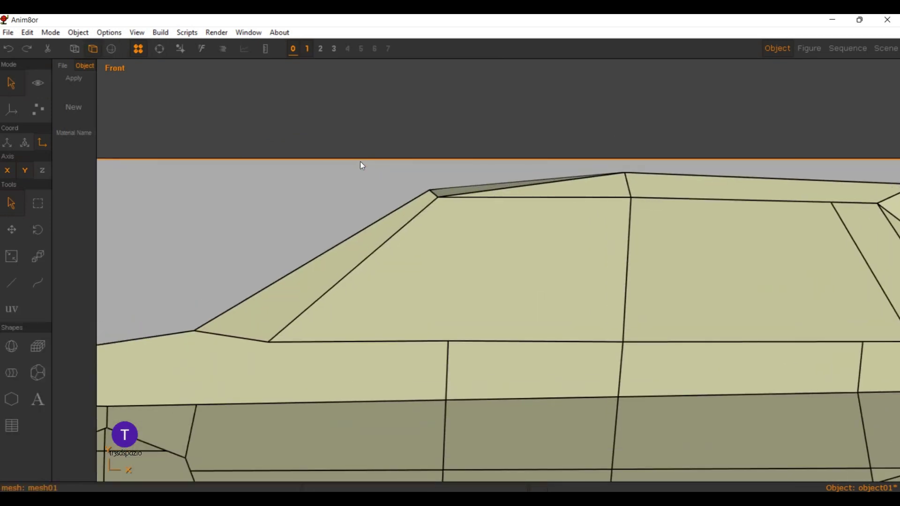
# Step: In flat-shaded point edit, move the windshield-top vertex up and left
pyautogui.click(93, 52)
pyautogui.scroll(-2, 384, 195)
pyautogui.scroll(-2, 385, 195)
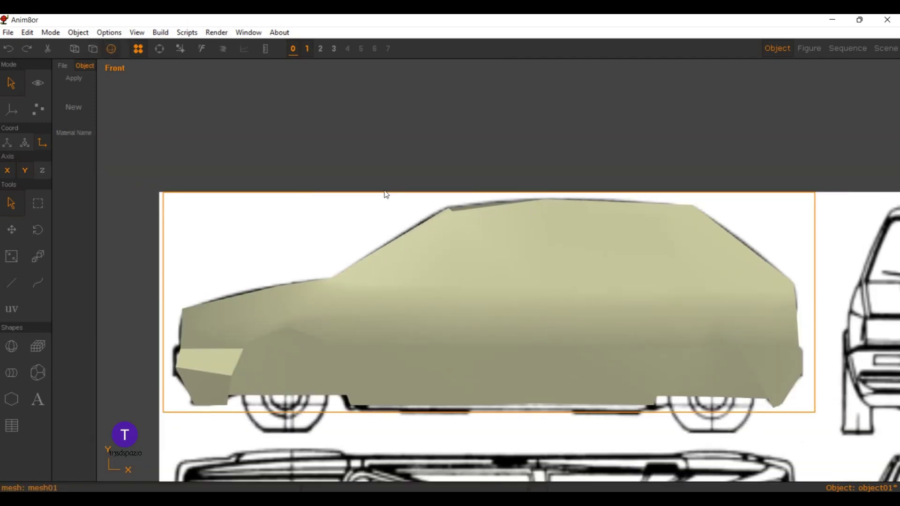
pyautogui.scroll(5, 395, 155)
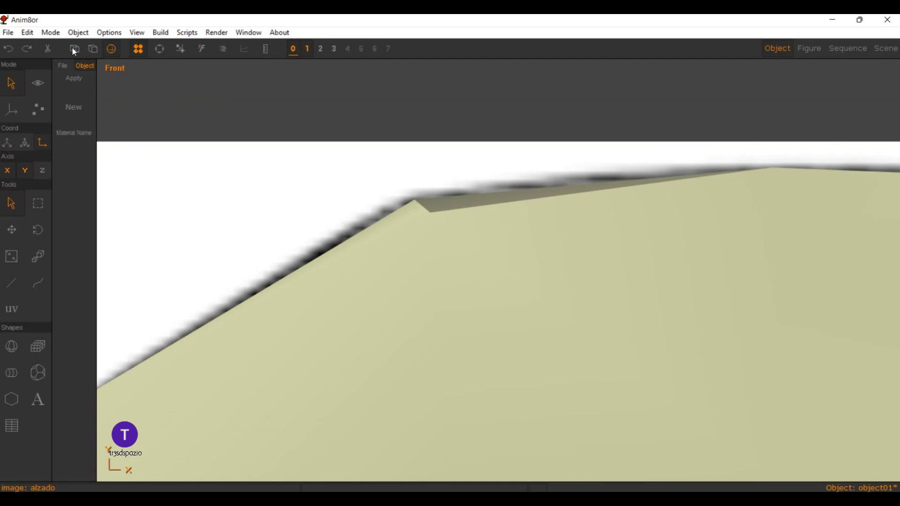
pyautogui.click(74, 49)
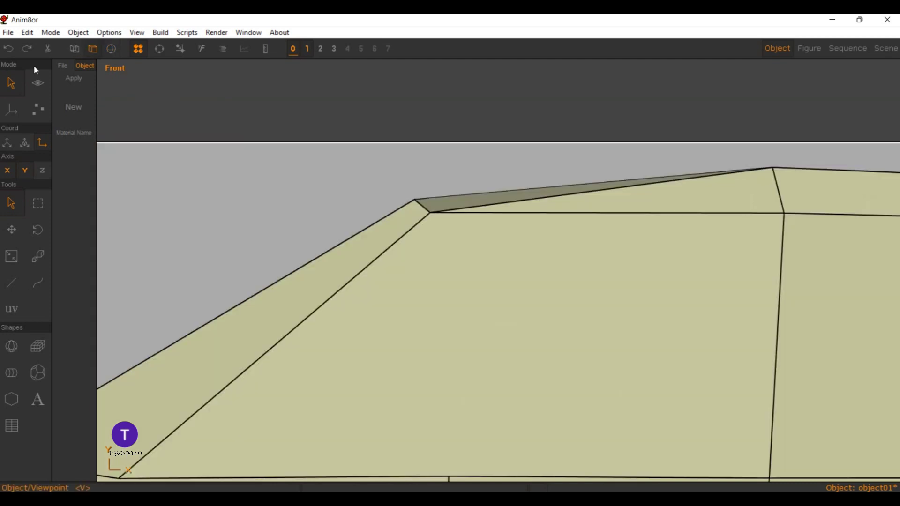
pyautogui.click(38, 109)
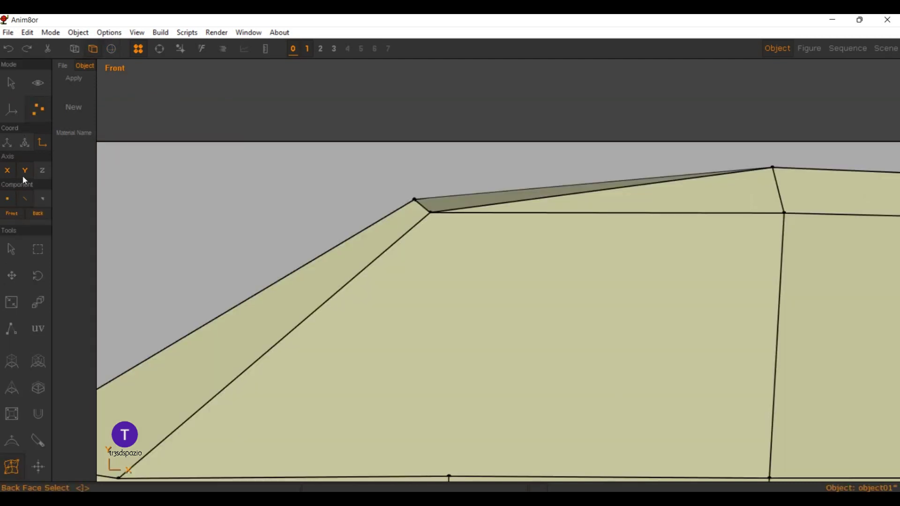
pyautogui.click(38, 249)
pyautogui.moveTo(364, 201); pyautogui.dragTo(370, 184)
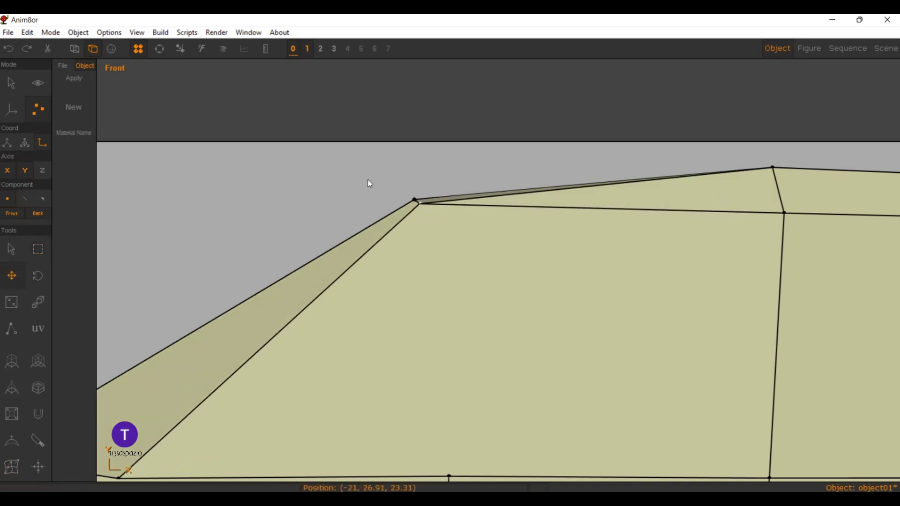
# Step: Merge the roof-corner duplicate vertex with Merge Points at 0.500, then show all views
pyautogui.scroll(-1, 359, 181)
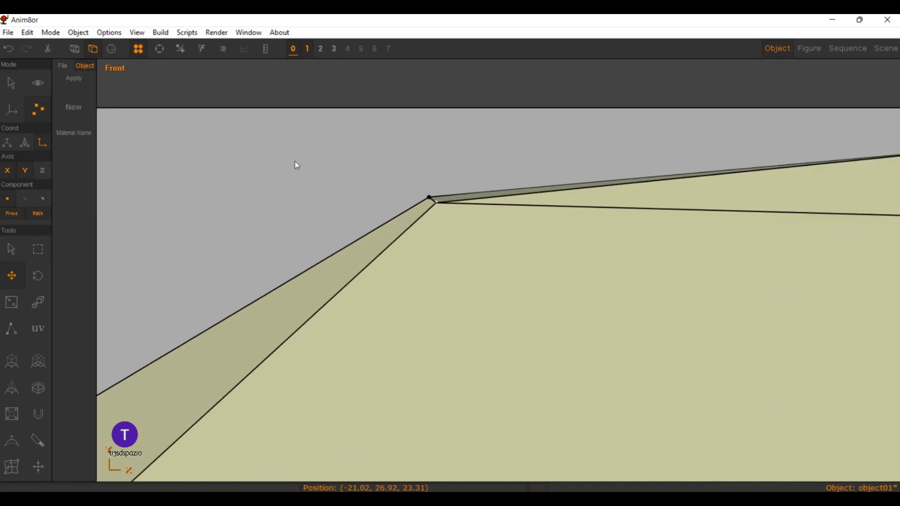
pyautogui.press('d')
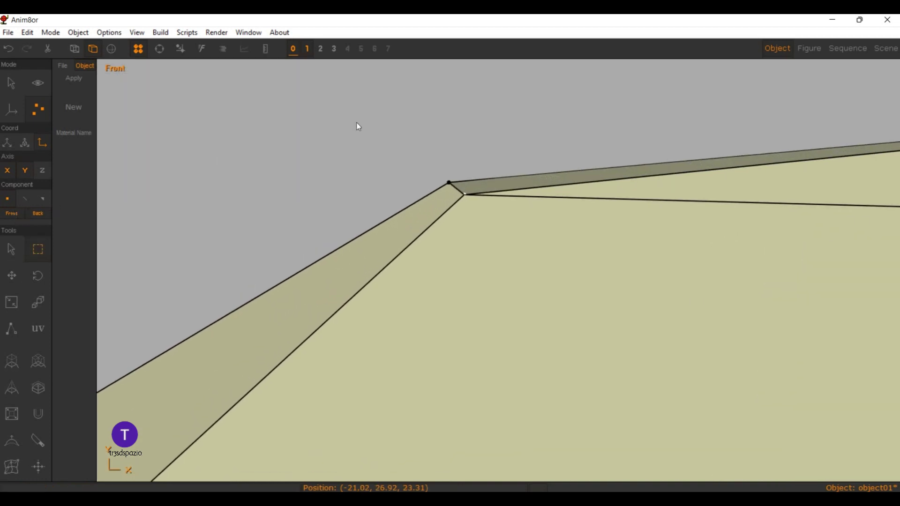
pyautogui.moveTo(433, 155); pyautogui.dragTo(486, 220)
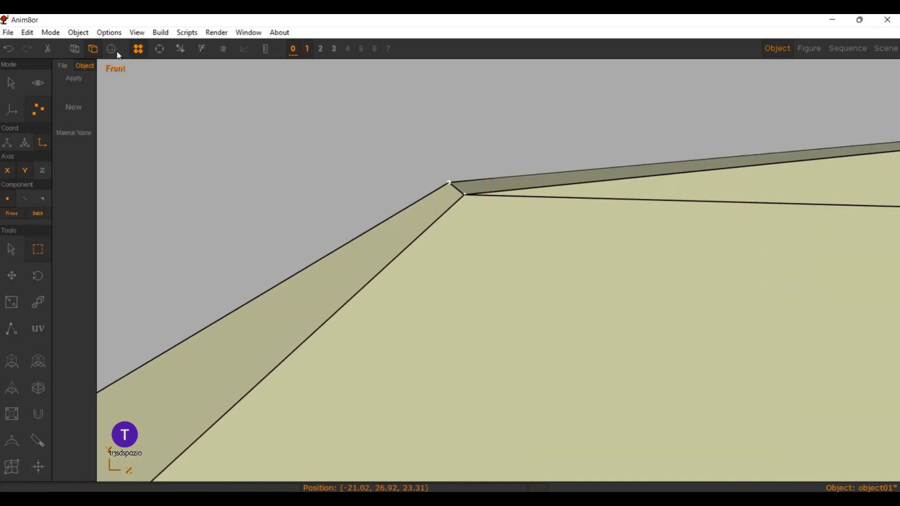
pyautogui.click(27, 33)
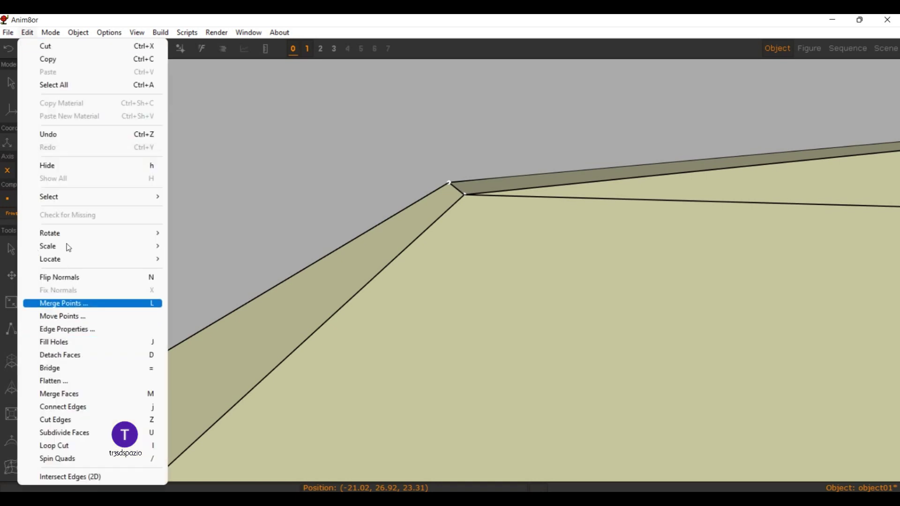
pyautogui.click(61, 303)
pyautogui.moveTo(389, 106); pyautogui.dragTo(259, 82)
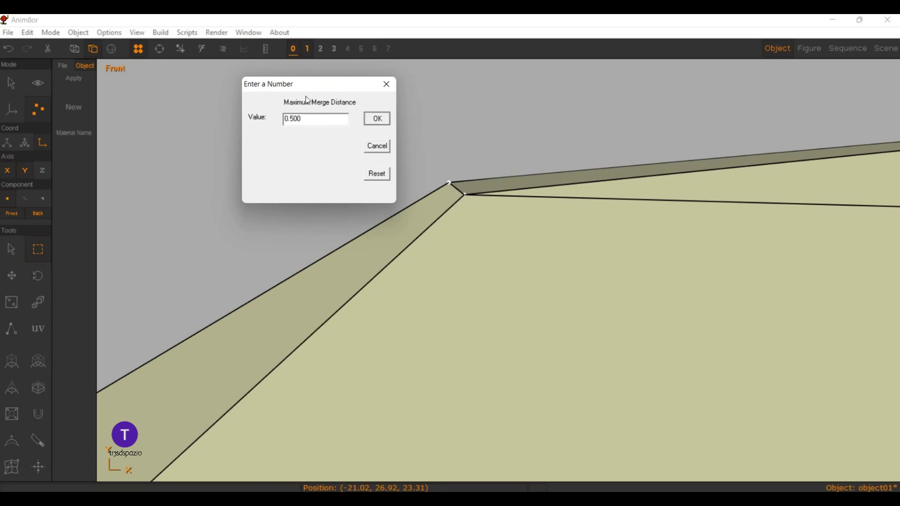
pyautogui.press('Return')
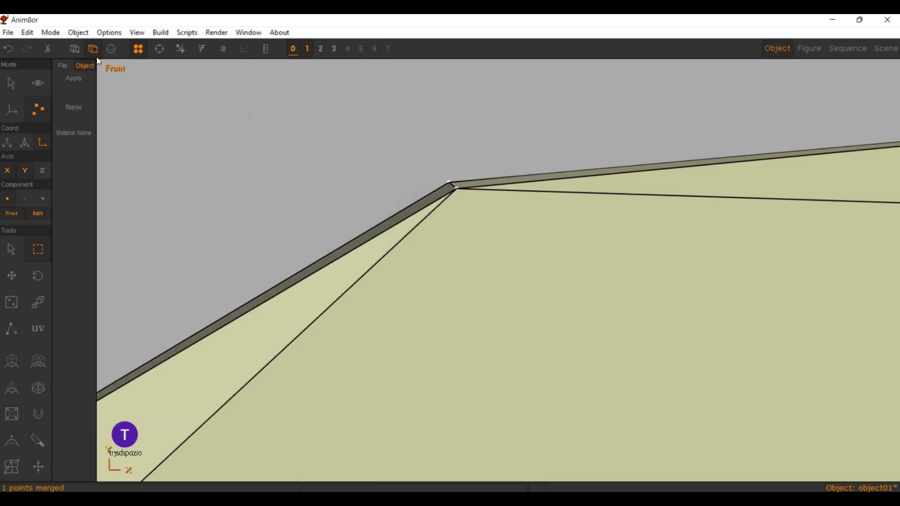
pyautogui.click(112, 68)
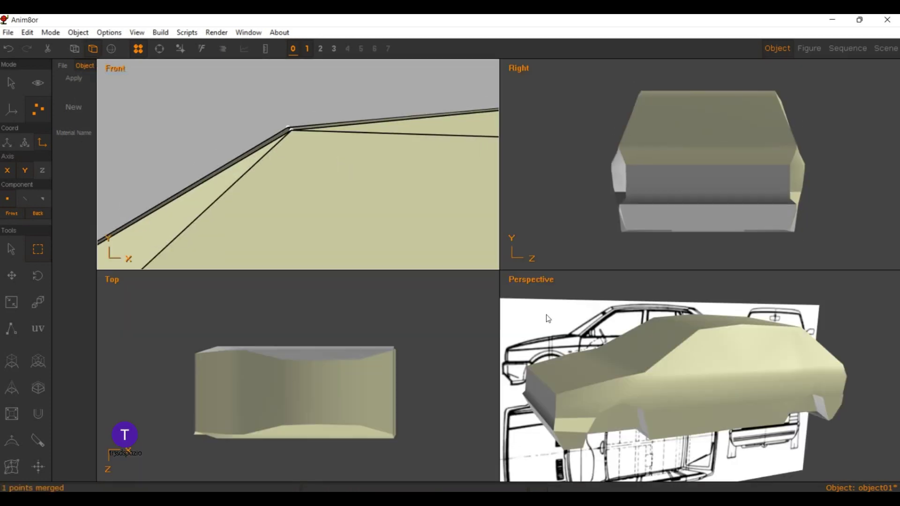
# Step: Zoom the Top viewport, then make it a single full-size Perspective view of the car
pyautogui.scroll(2, 549, 319)
pyautogui.scroll(2, 543, 314)
pyautogui.scroll(-3, 557, 309)
pyautogui.scroll(-2, 566, 304)
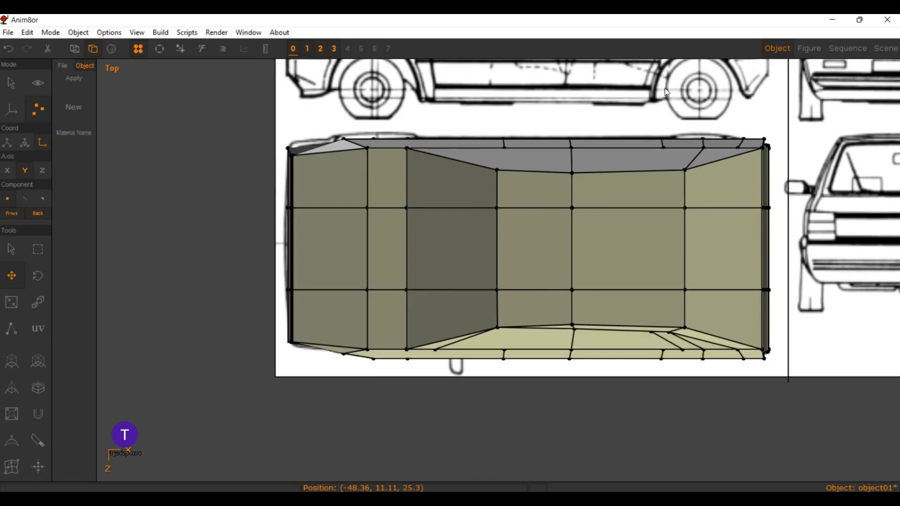
pyautogui.scroll(3, 645, 146)
pyautogui.scroll(-1, 586, 149)
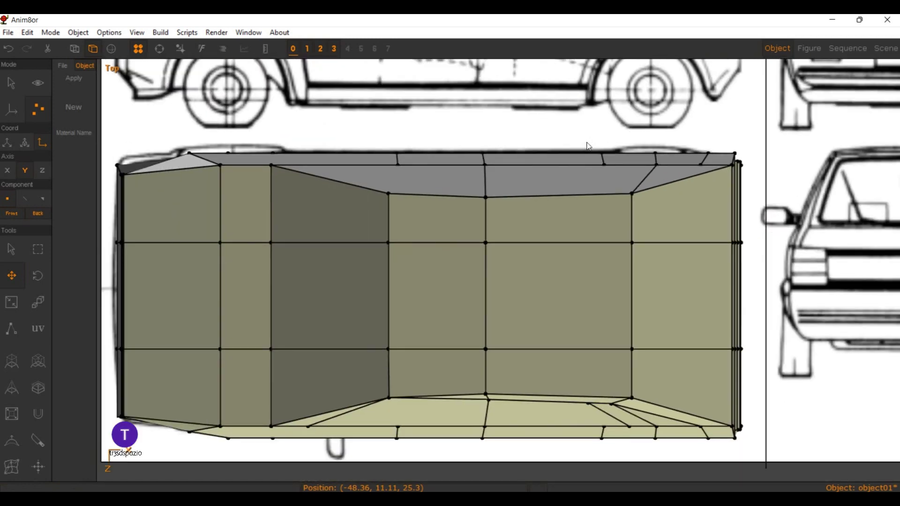
pyautogui.scroll(-3, 589, 146)
pyautogui.scroll(-1, 352, 190)
pyautogui.scroll(-1, 468, 156)
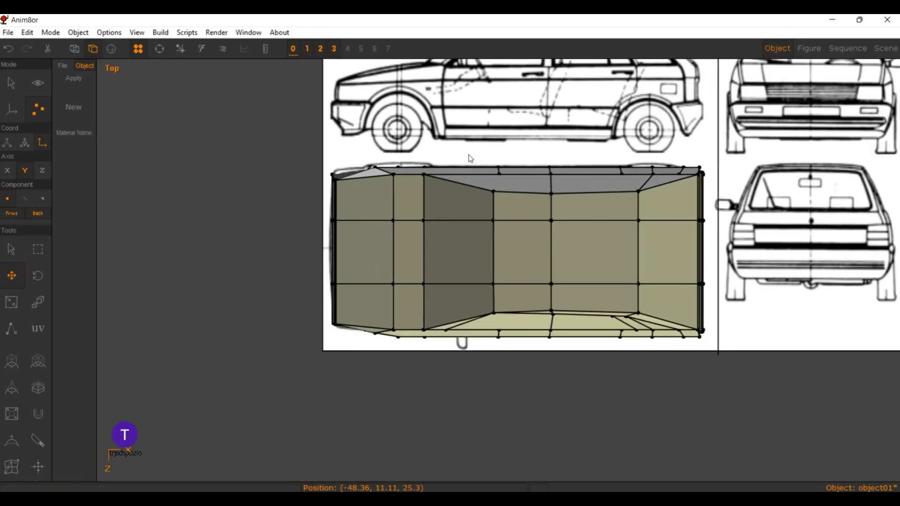
pyautogui.scroll(-2, 471, 159)
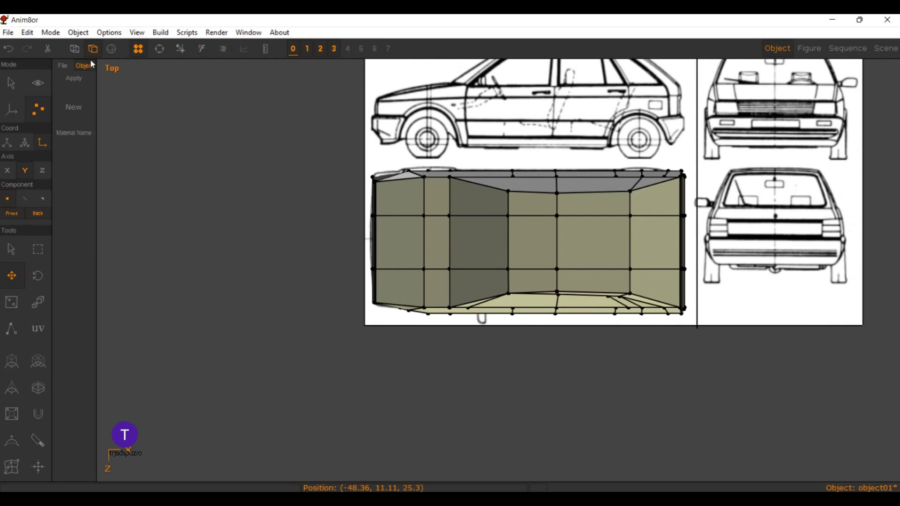
pyautogui.click(112, 69)
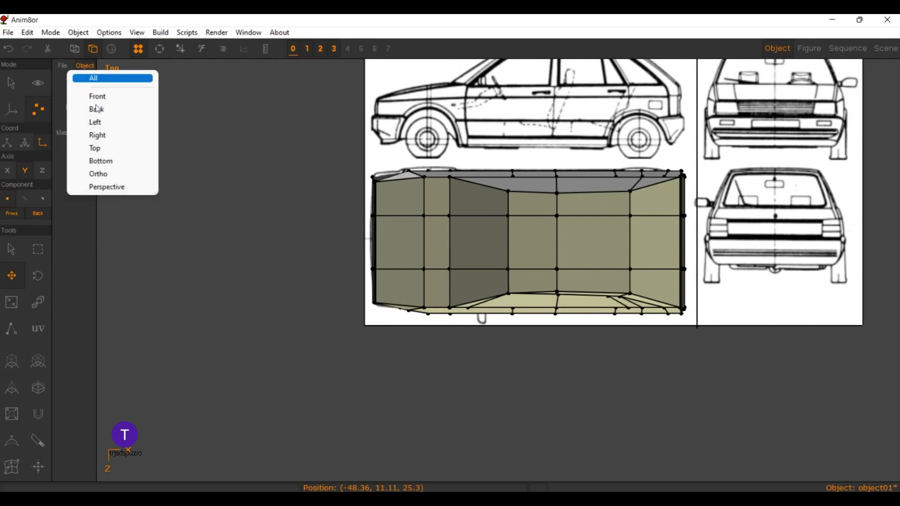
pyautogui.click(106, 187)
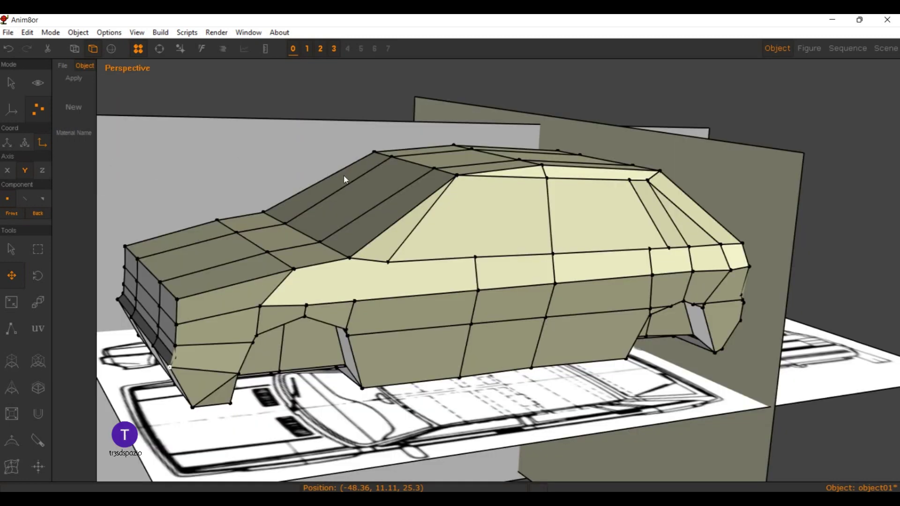
# Step: Orbit around the car body in perspective, then switch to the Front view
pyautogui.scroll(-3, 191, 172)
pyautogui.click(159, 48)
pyautogui.moveTo(315, 186)
pyautogui.mouseDown()
pyautogui.moveTo(504, 227)
pyautogui.moveTo(427, 222)
pyautogui.mouseUp()
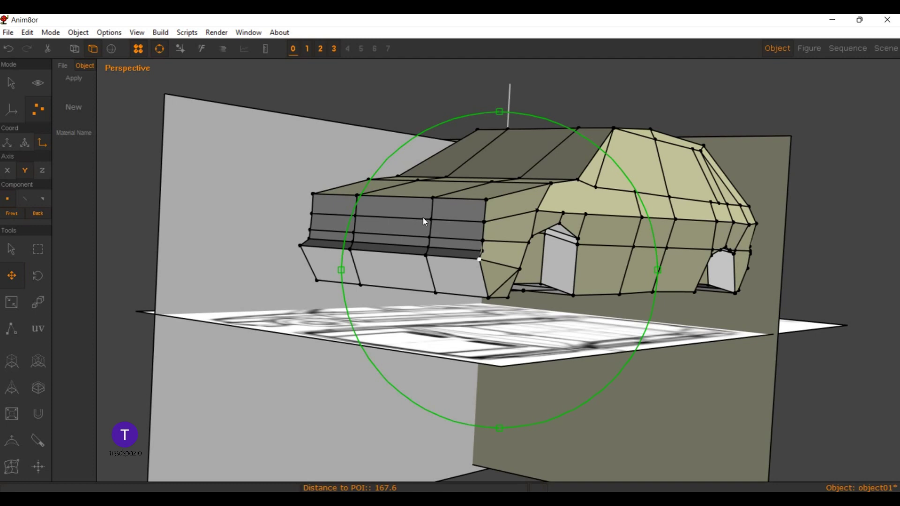
pyautogui.press('f')
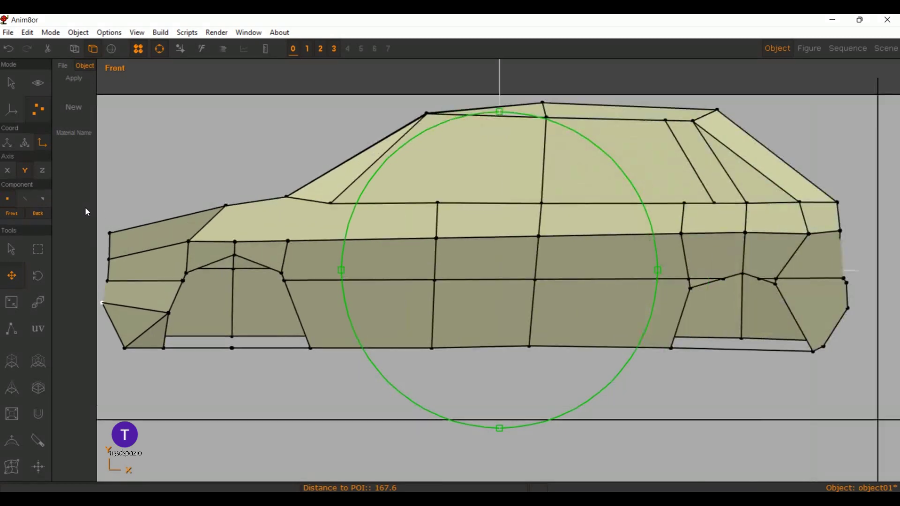
# Step: Pan to the car's front end with the blueprint image shown behind the mesh
pyautogui.moveTo(327, 209); pyautogui.dragTo(463, 224, button='middle')
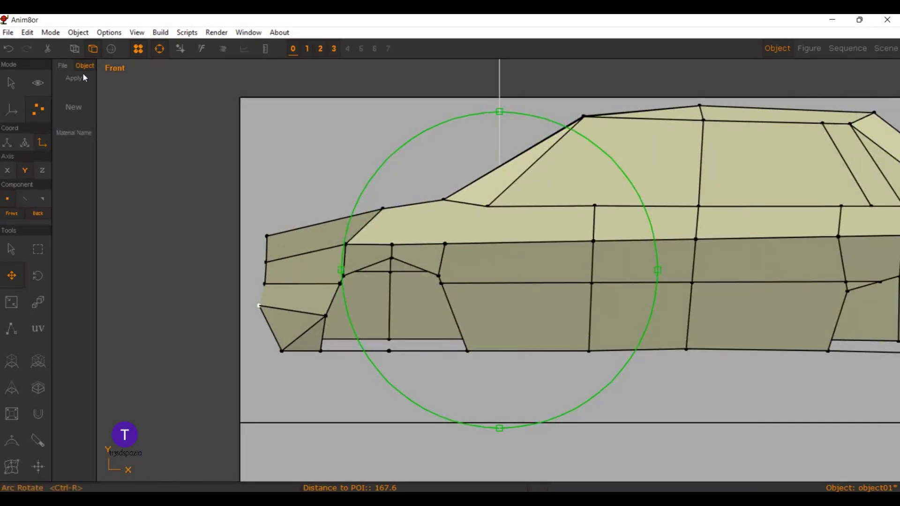
pyautogui.click(67, 44)
pyautogui.scroll(2, 250, 253)
pyautogui.scroll(2, 250, 254)
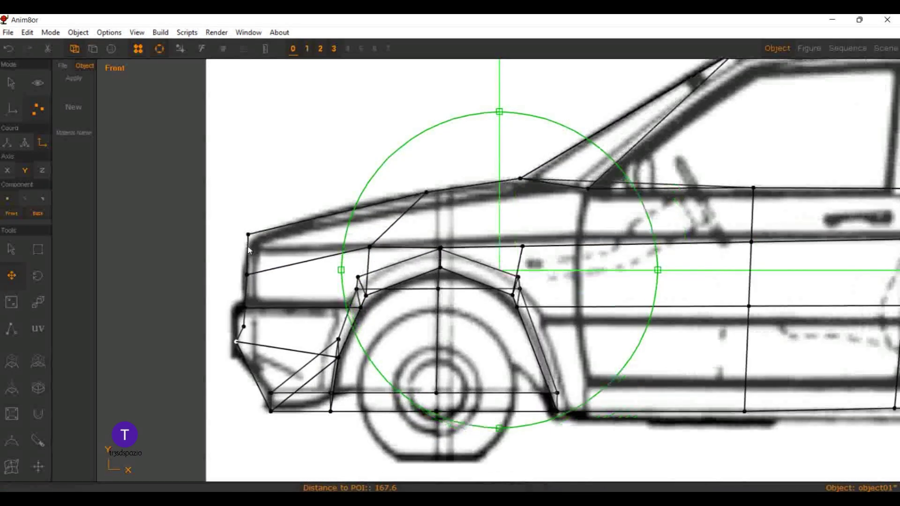
pyautogui.scroll(2, 250, 254)
pyautogui.scroll(1, 250, 254)
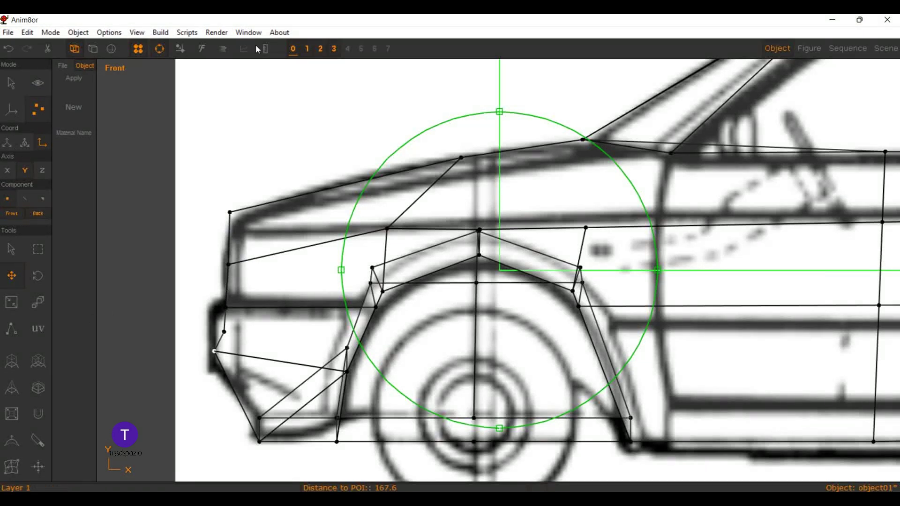
# Step: Raise the front bumper vertex, then slide it along X onto the blueprint outline
pyautogui.click(130, 49)
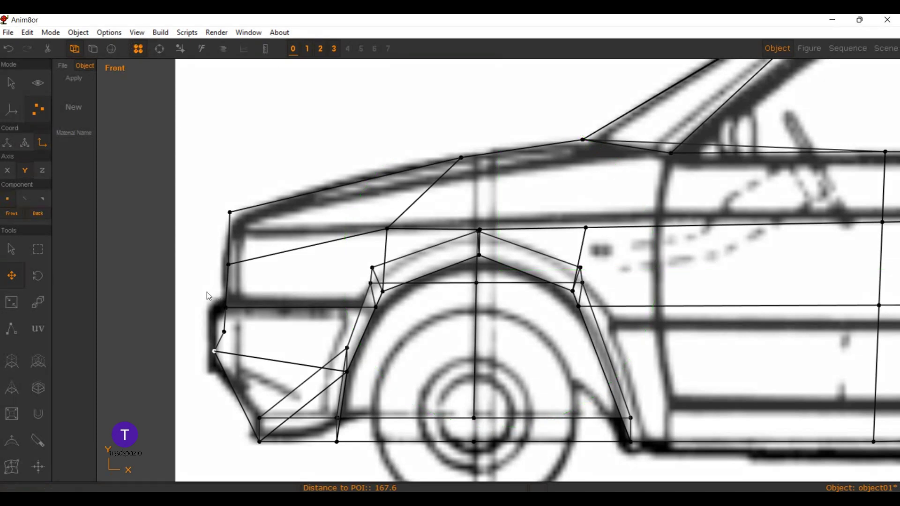
pyautogui.click(38, 249)
pyautogui.click(192, 277)
pyautogui.press('m')
pyautogui.moveTo(191, 277); pyautogui.dragTo(183, 251)
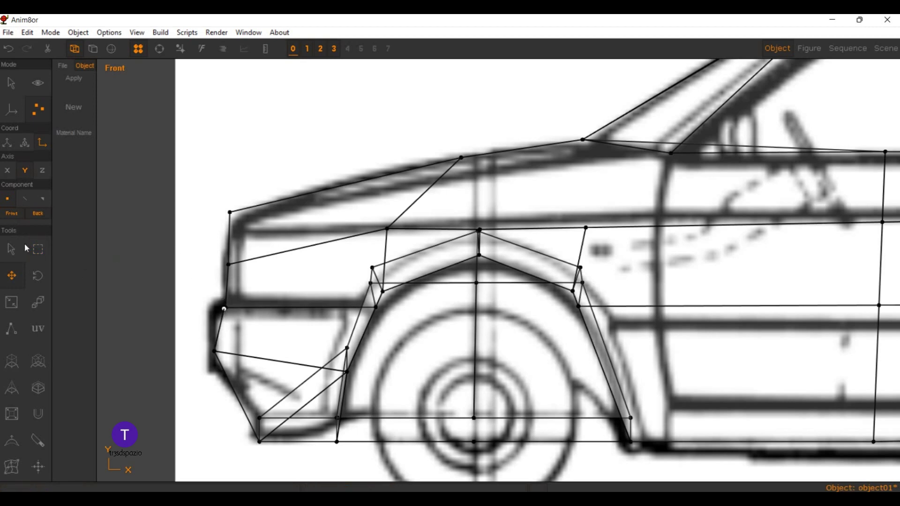
pyautogui.click(7, 170)
pyautogui.moveTo(187, 271); pyautogui.dragTo(176, 273)
pyautogui.scroll(-1, 457, 186)
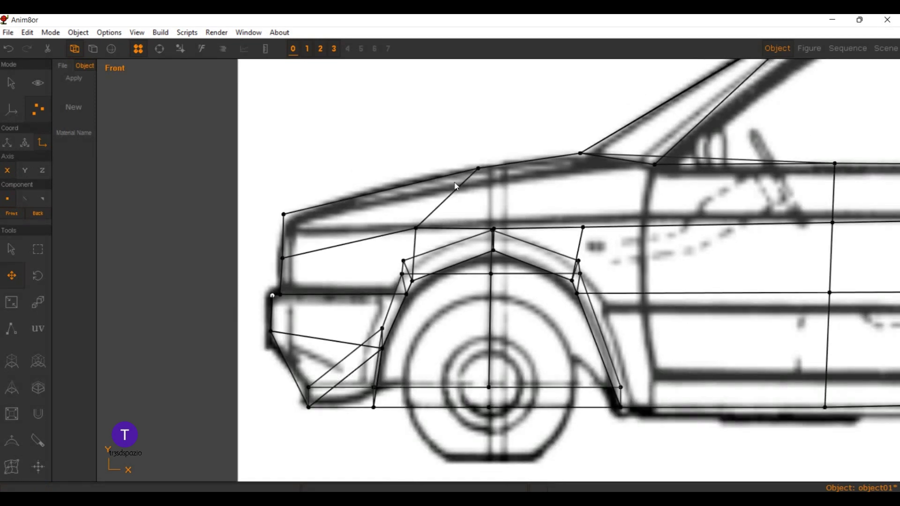
pyautogui.scroll(2, 196, 197)
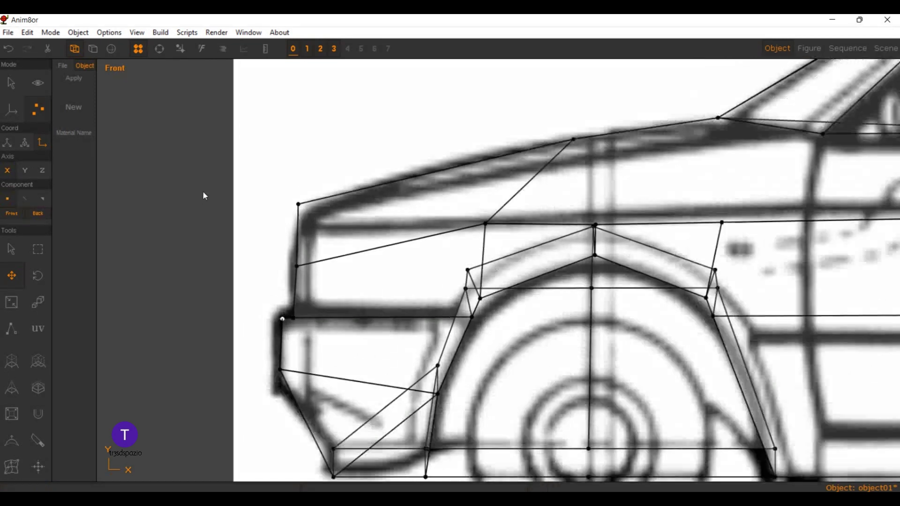
# Step: Knife-add a point on the nose's front edge and return to four views
pyautogui.press('k')
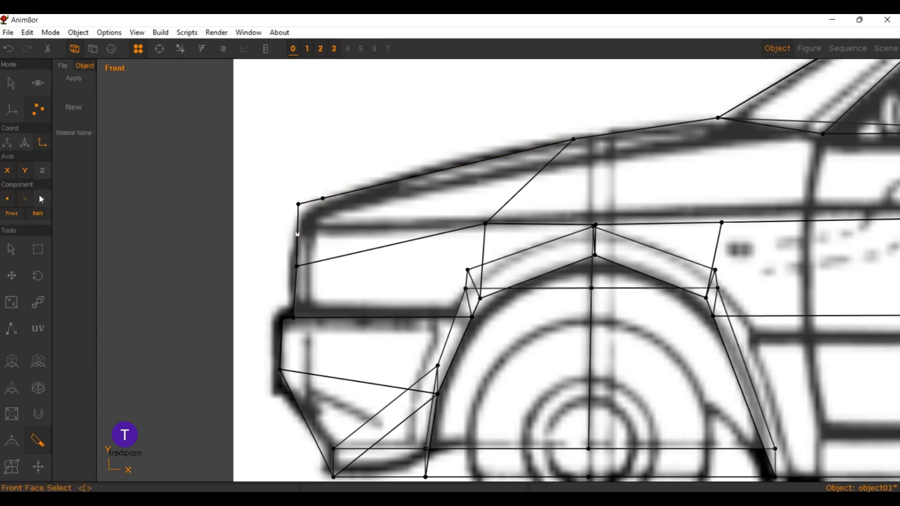
pyautogui.click(38, 249)
pyautogui.moveTo(289, 204)
pyautogui.mouseDown()
pyautogui.moveTo(251, 175)
pyautogui.moveTo(222, 180)
pyautogui.mouseUp()
pyautogui.click(12, 276)
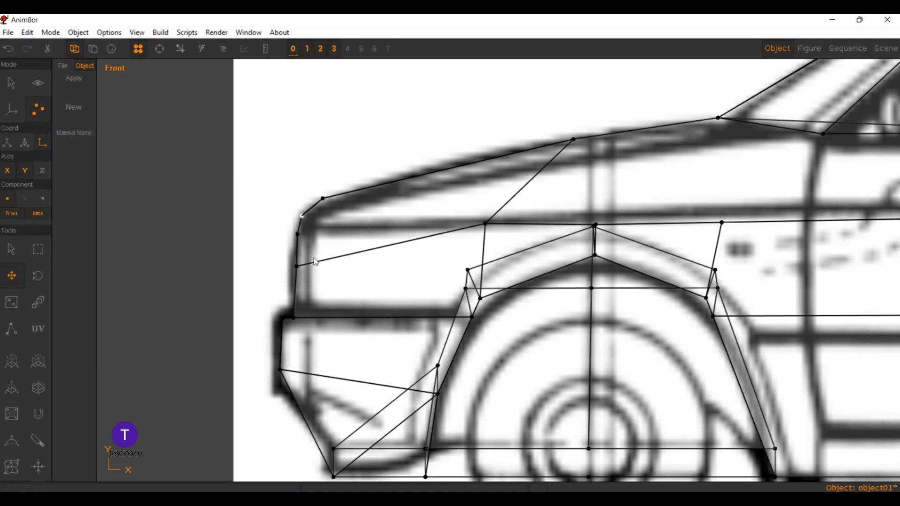
pyautogui.scroll(-3, 328, 248)
pyautogui.scroll(-1, 399, 195)
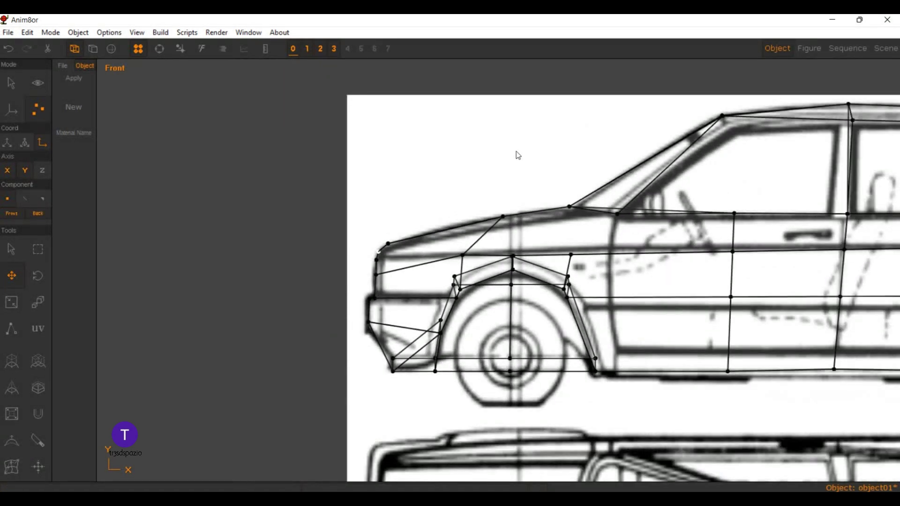
pyautogui.scroll(-1, 518, 155)
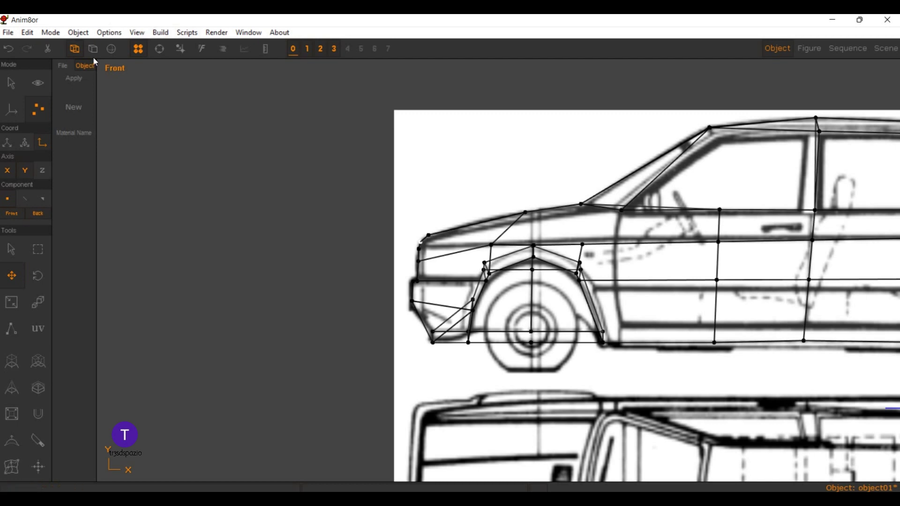
pyautogui.click(101, 69)
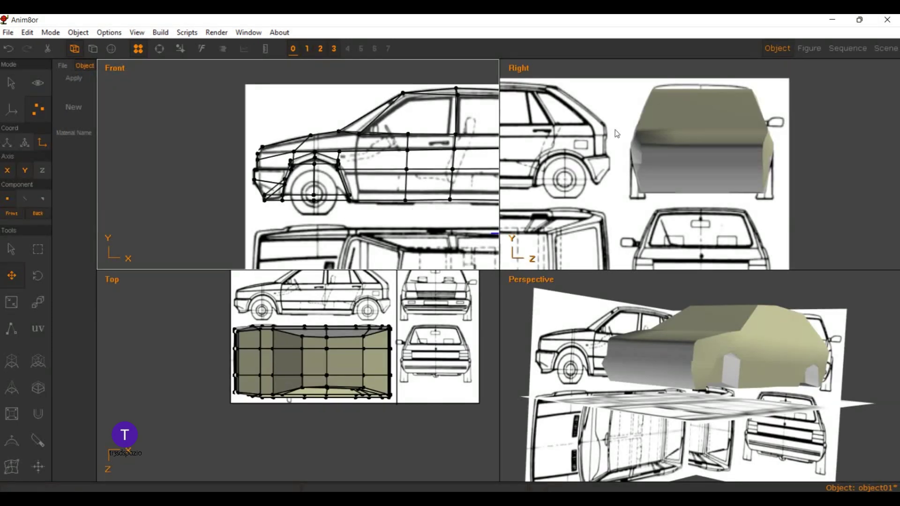
# Step: Maximise the rear view, then switch that viewport to the left-side blueprint view
pyautogui.scroll(2, 585, 145)
pyautogui.scroll(2, 581, 160)
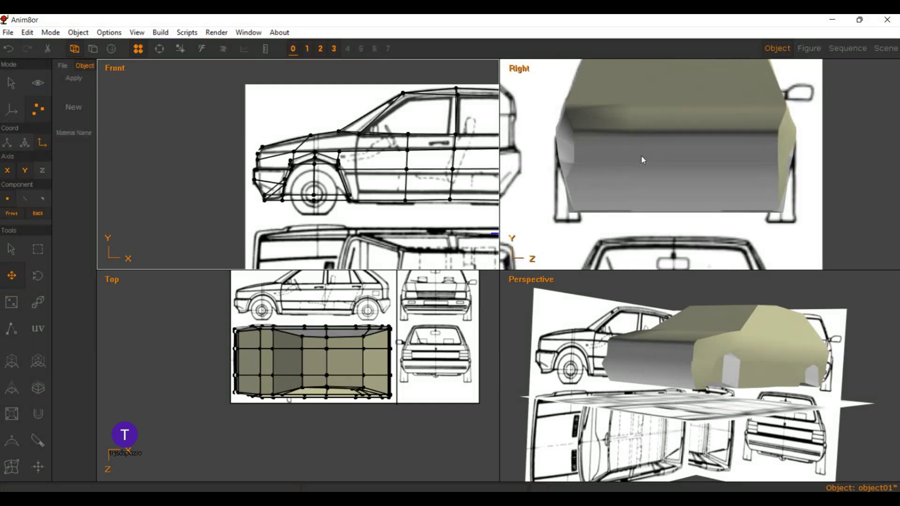
pyautogui.scroll(2, 576, 159)
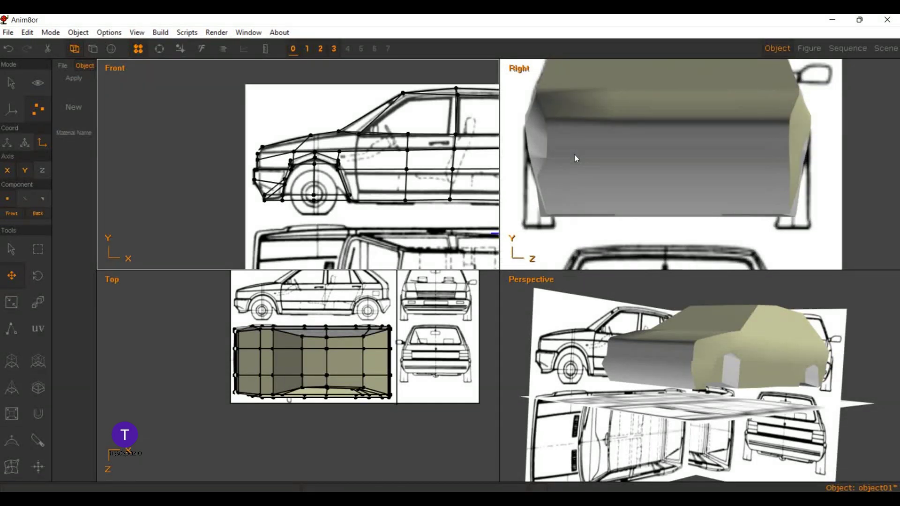
pyautogui.scroll(-2, 574, 155)
pyautogui.scroll(-2, 574, 154)
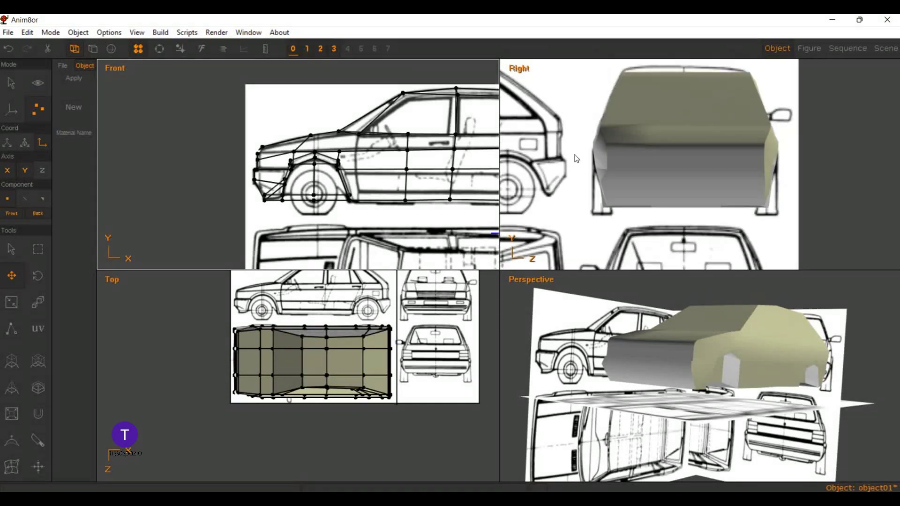
pyautogui.rightClick(416, 55)
pyautogui.press('Return')
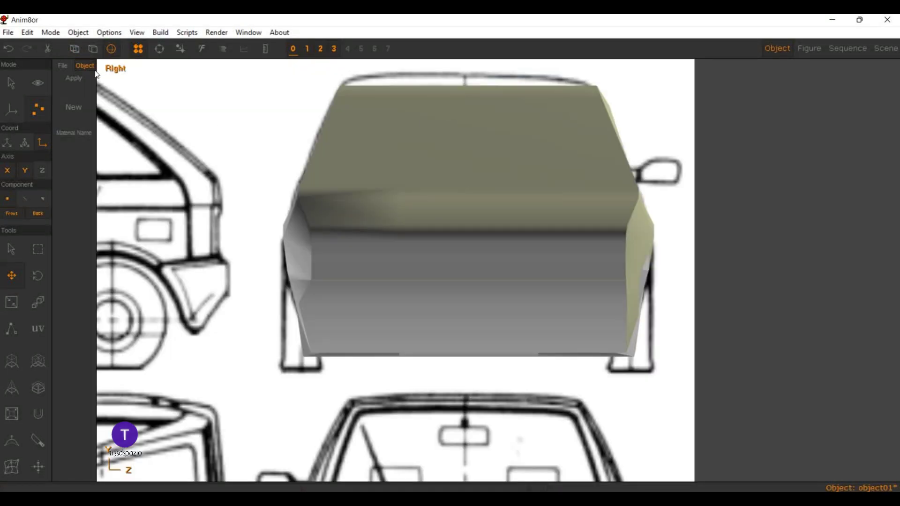
pyautogui.rightClick(93, 56)
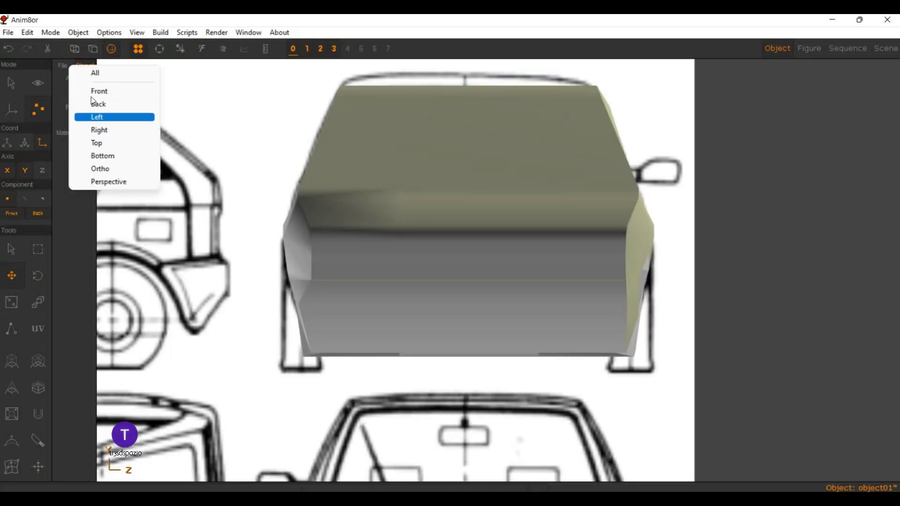
pyautogui.press('Return')
# Step: Return to the four-viewport layout with All
pyautogui.scroll(2, 326, 174)
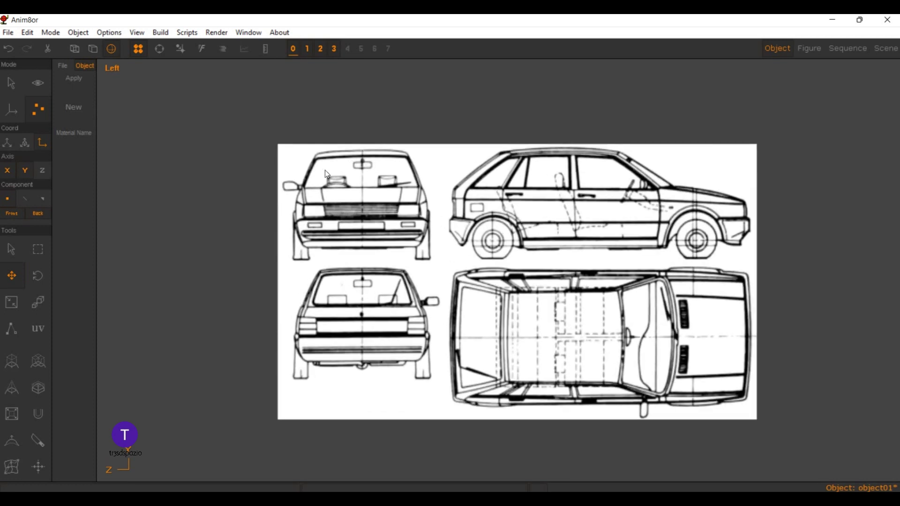
pyautogui.scroll(2, 227, 237)
pyautogui.scroll(-3, 227, 237)
pyautogui.scroll(-1, 226, 237)
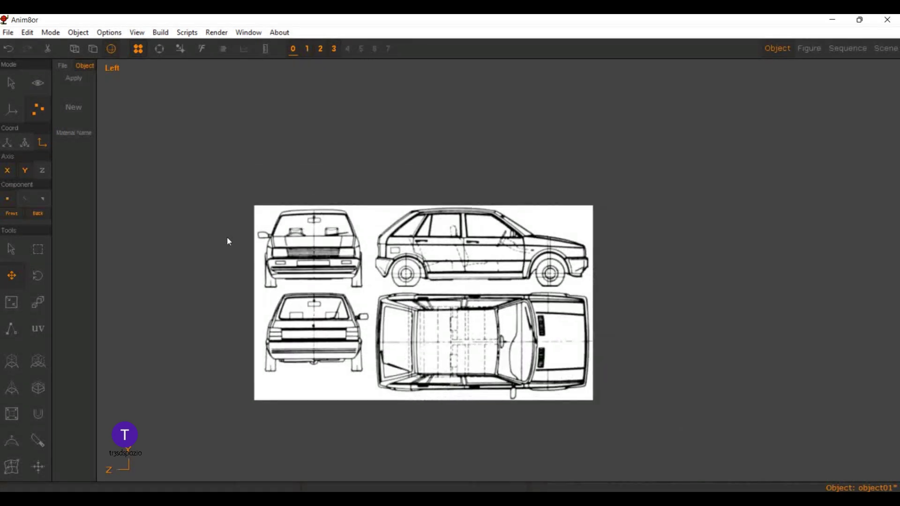
pyautogui.rightClick(91, 63)
pyautogui.click(79, 77)
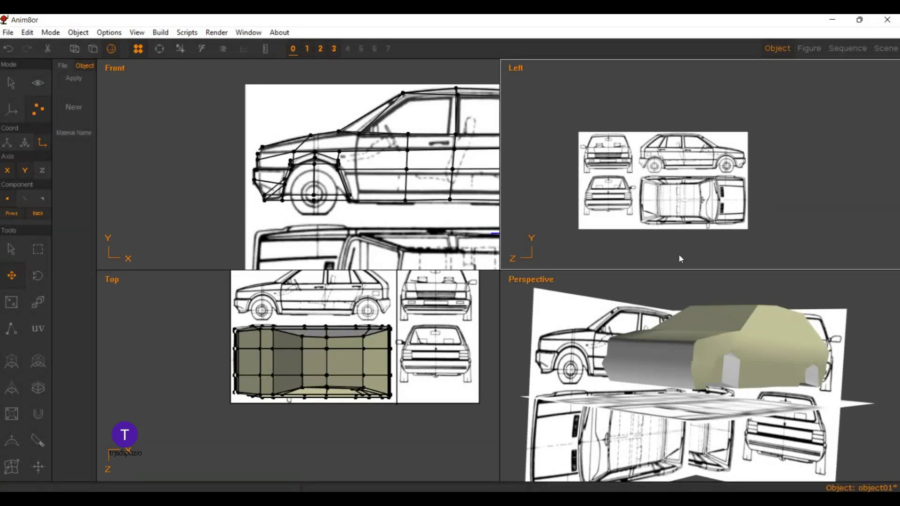
# Step: Set the upper-right viewport to Right and reframe all four views around the model
pyautogui.scroll(1, 474, 160)
pyautogui.scroll(2, 474, 160)
pyautogui.scroll(1, 474, 160)
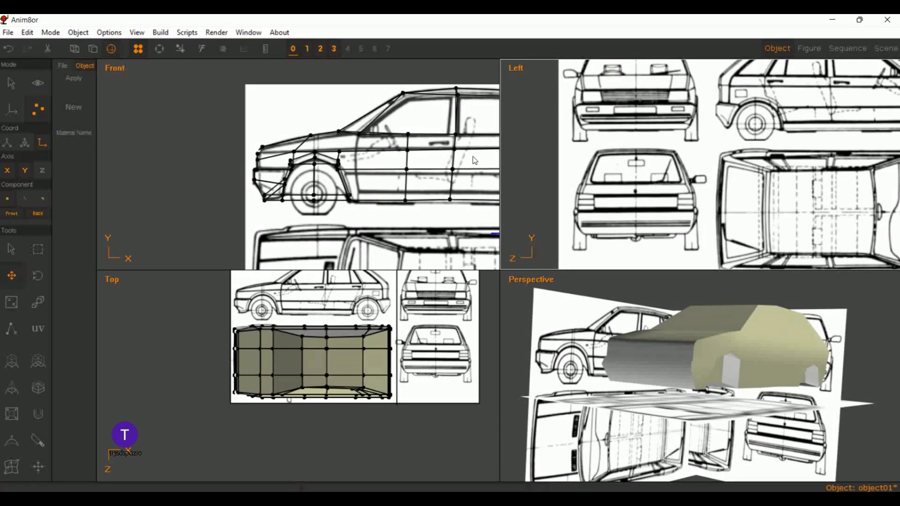
pyautogui.scroll(1, 474, 160)
pyautogui.scroll(-1, 474, 160)
pyautogui.scroll(-1, 474, 160)
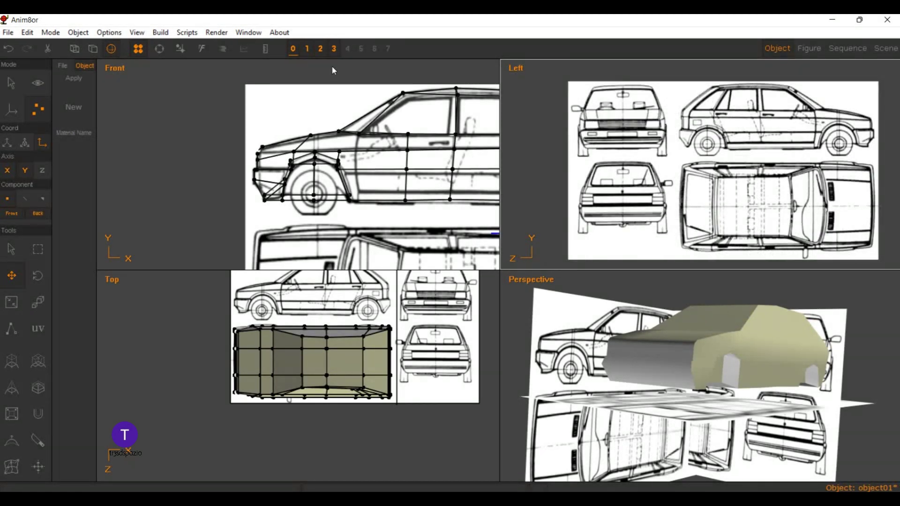
pyautogui.rightClick(413, 57)
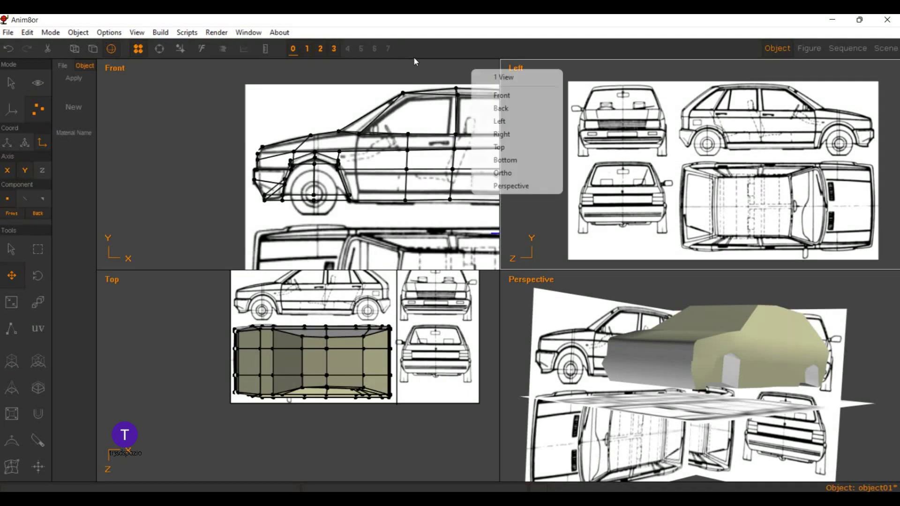
pyautogui.press('Return')
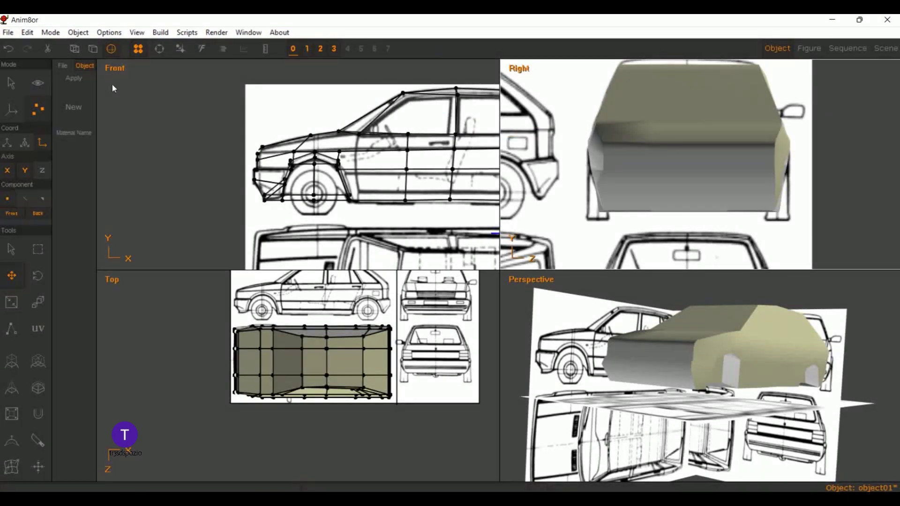
pyautogui.click(38, 83)
pyautogui.press('Home')
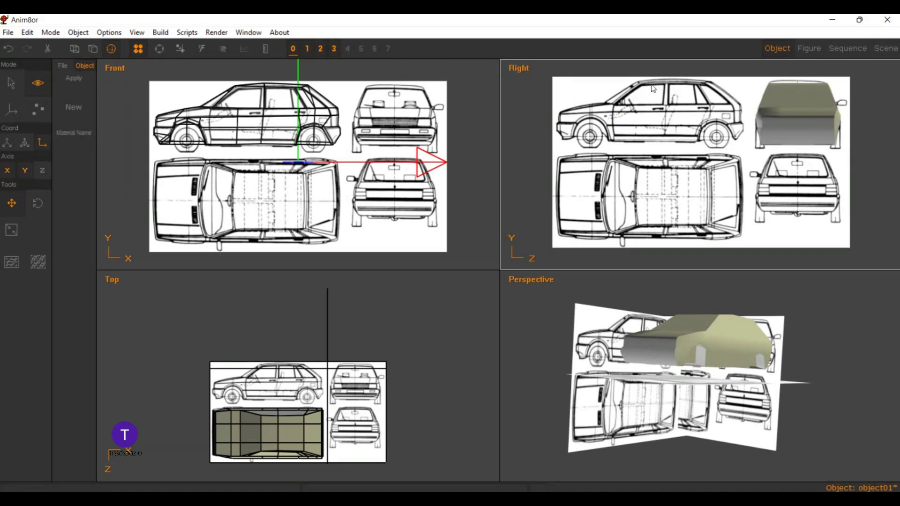
# Step: Orbit the Perspective view to see the shaded hatchback among the blueprint images
pyautogui.scroll(1, 651, 89)
pyautogui.scroll(2, 641, 94)
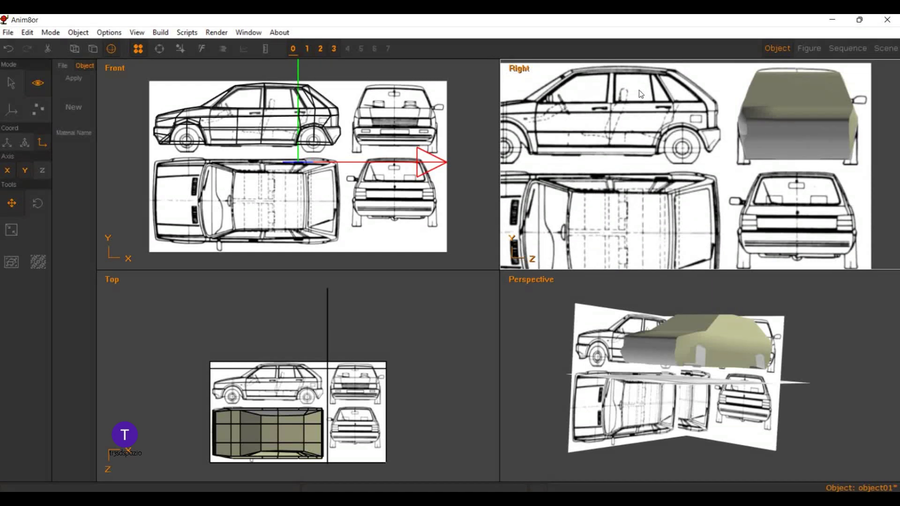
pyautogui.scroll(1, 641, 94)
pyautogui.rightClick(473, 68)
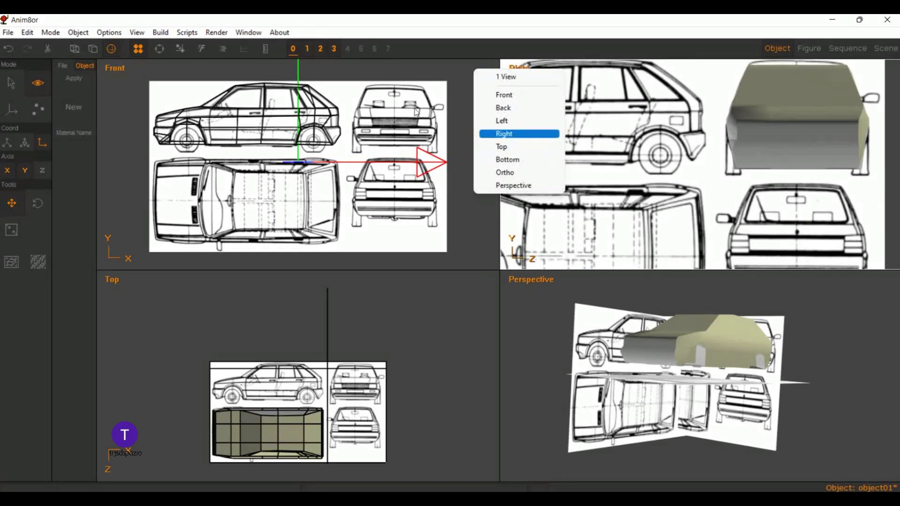
pyautogui.click(549, 318)
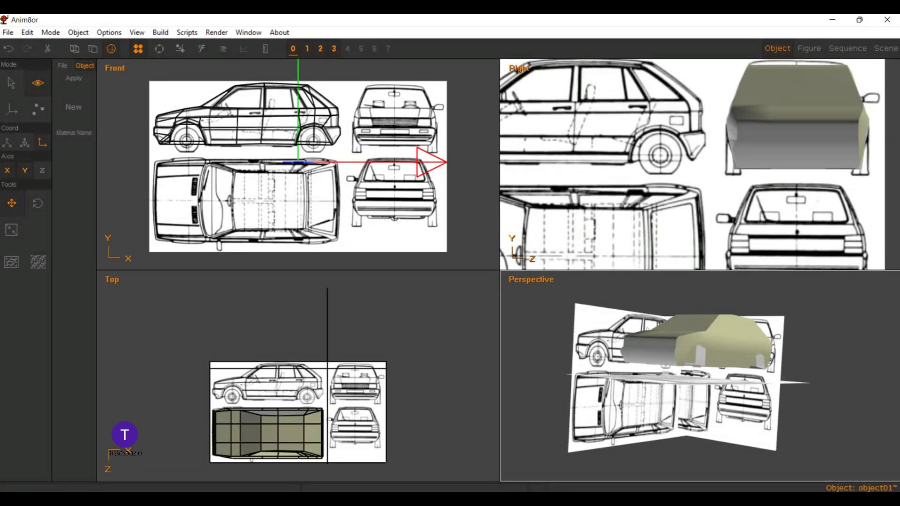
pyautogui.click(159, 49)
pyautogui.moveTo(535, 280)
pyautogui.mouseDown()
pyautogui.moveTo(549, 315)
pyautogui.moveTo(539, 313)
pyautogui.moveTo(553, 288)
pyautogui.moveTo(535, 282)
pyautogui.moveTo(563, 270)
pyautogui.moveTo(571, 284)
pyautogui.moveTo(564, 280)
pyautogui.moveTo(611, 275)
pyautogui.moveTo(659, 285)
pyautogui.moveTo(652, 297)
pyautogui.moveTo(598, 272)
pyautogui.mouseUp()
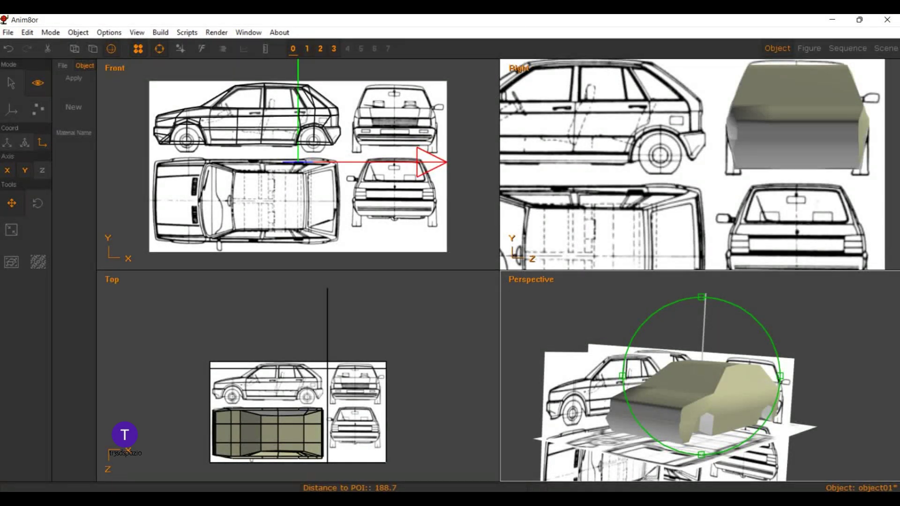
# Step: Maximise the Right view in wireframe, zoomed in on the car's front end
pyautogui.rightClick(469, 70)
pyautogui.click(516, 136)
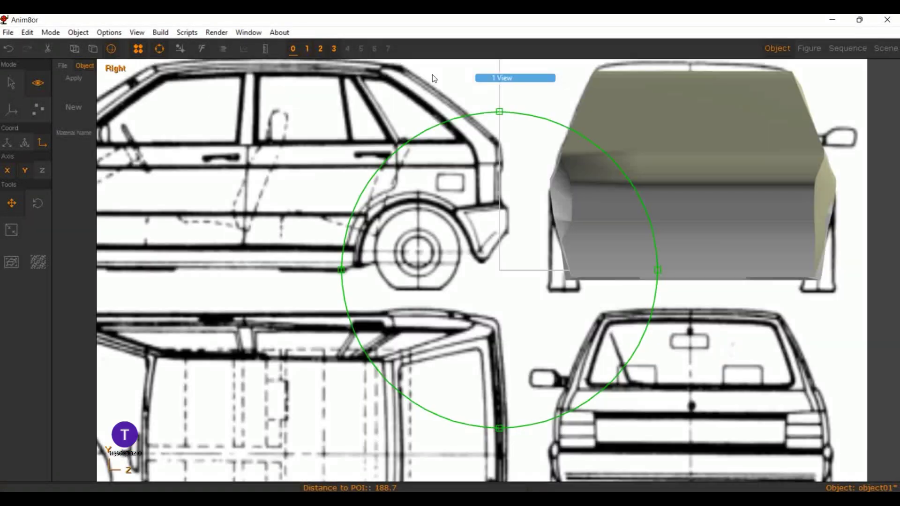
pyautogui.moveTo(495, 166); pyautogui.dragTo(367, 110)
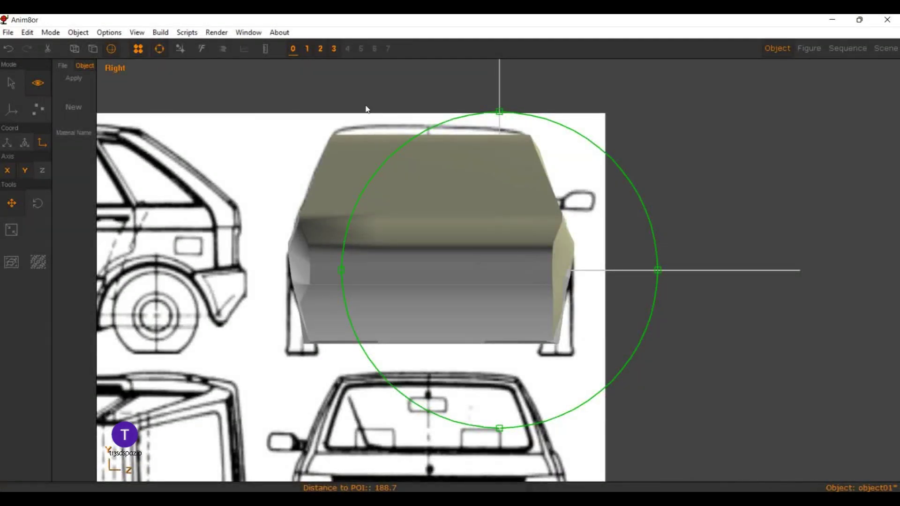
pyautogui.click(159, 49)
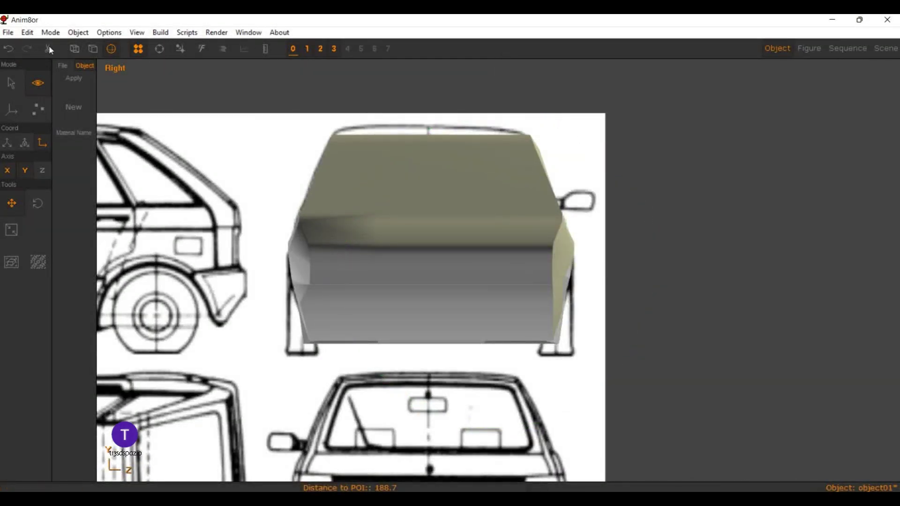
pyautogui.click(75, 42)
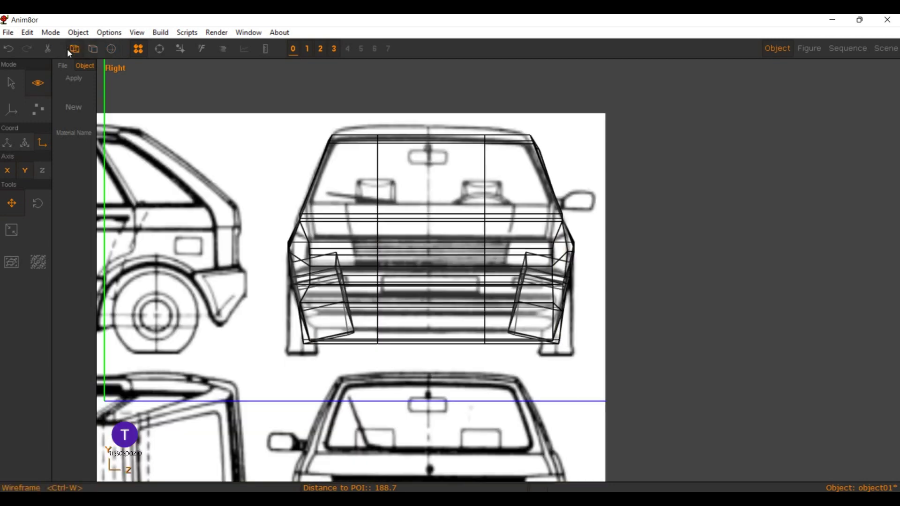
pyautogui.moveTo(310, 123); pyautogui.dragTo(283, 234, button='right')
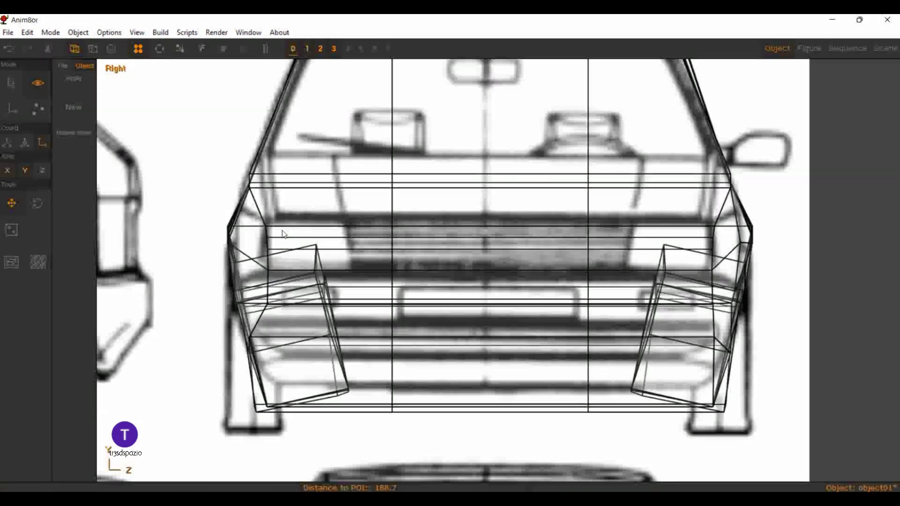
# Step: Knife-cut vertical edges beside the left and right headlights in Point Edit
pyautogui.click(37, 108)
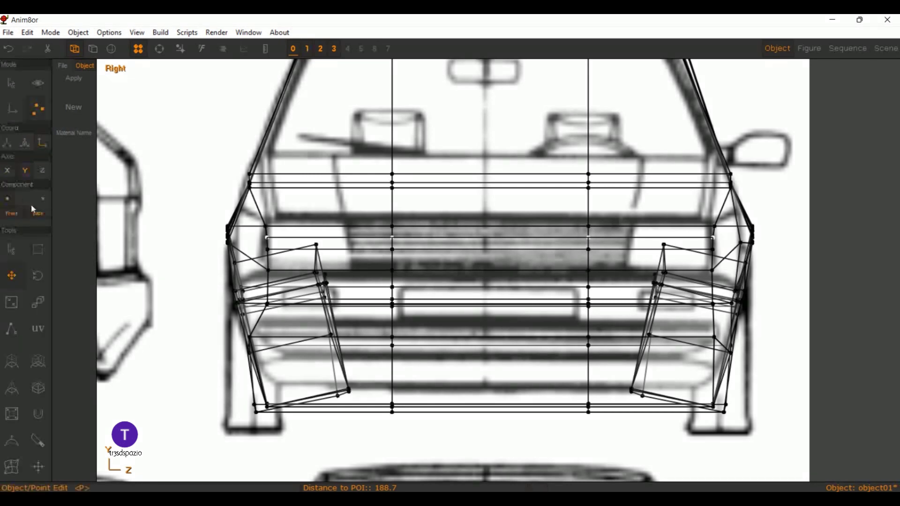
pyautogui.click(38, 440)
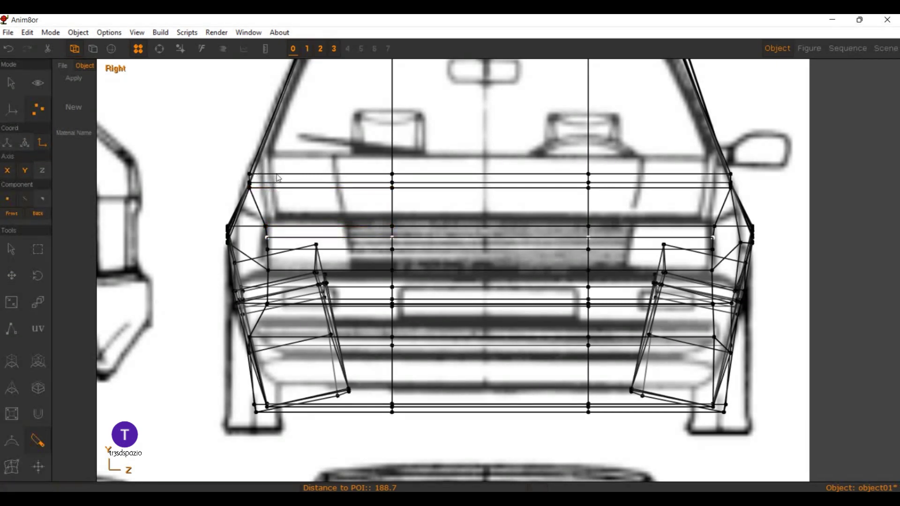
pyautogui.click(287, 233)
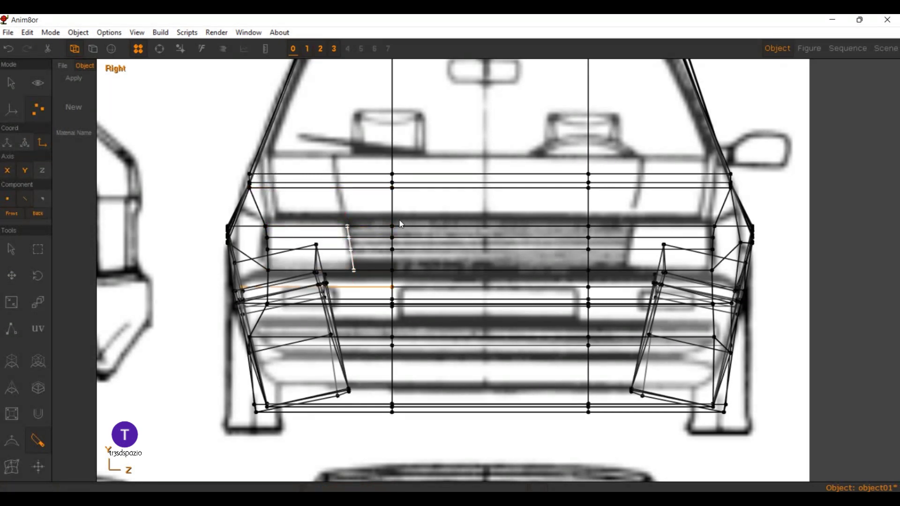
pyautogui.click(497, 229)
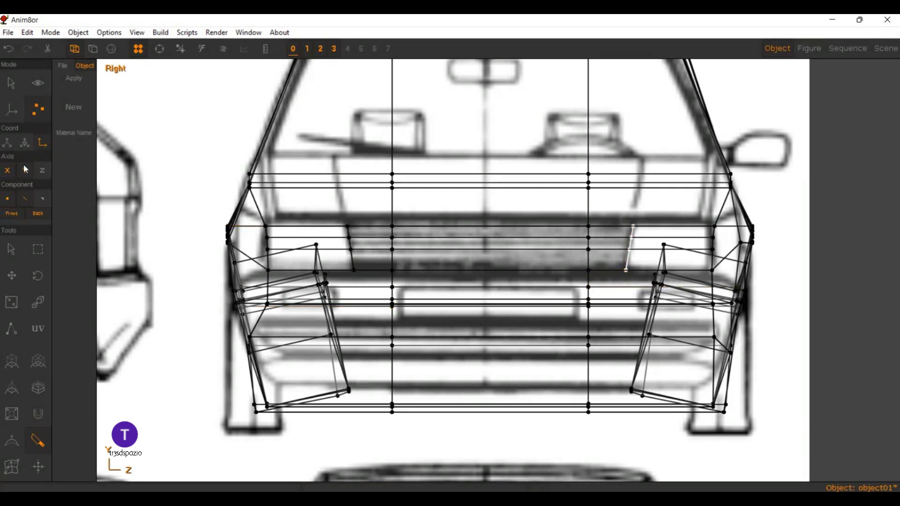
# Step: Select the faces of both headlight areas and combine them with Merge Faces
pyautogui.press('a')
pyautogui.click(43, 199)
pyautogui.click(307, 231)
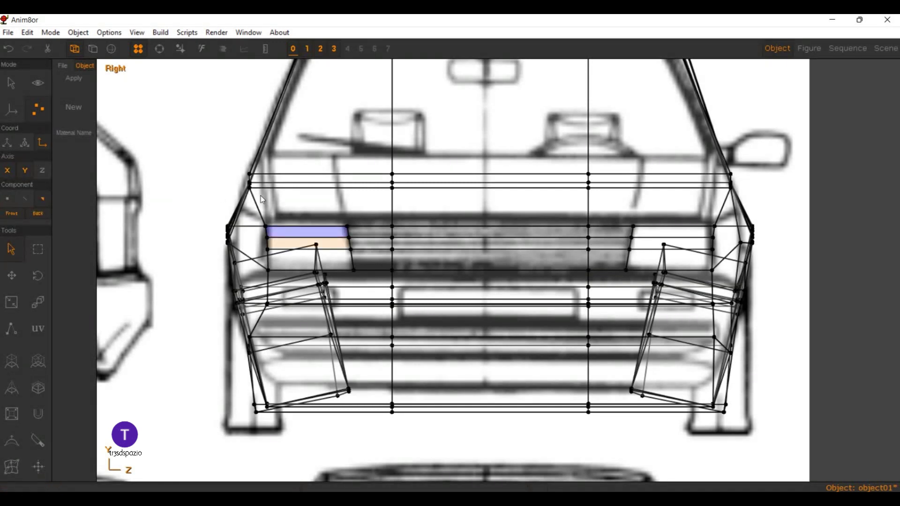
pyautogui.keyDown('shift'); pyautogui.click(309, 243); pyautogui.keyUp('shift')
pyautogui.keyDown('shift'); pyautogui.click(309, 260); pyautogui.keyUp('shift')
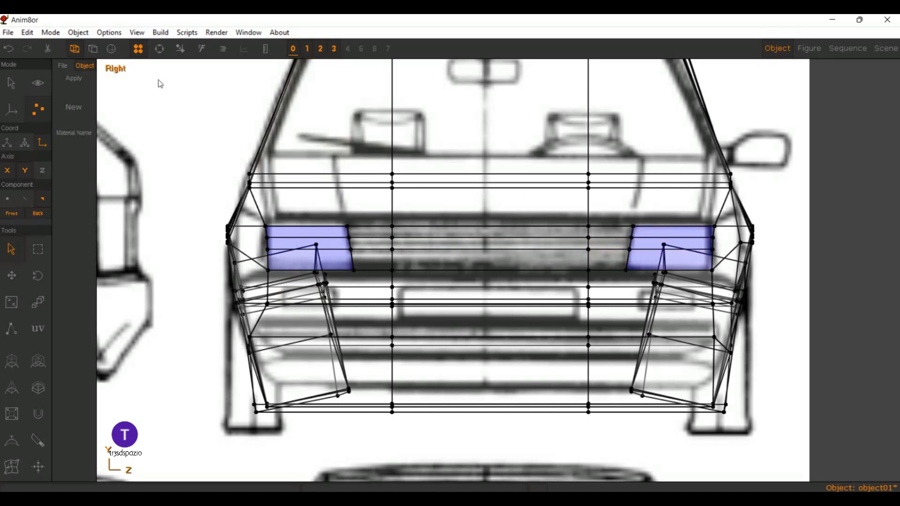
pyautogui.click(27, 32)
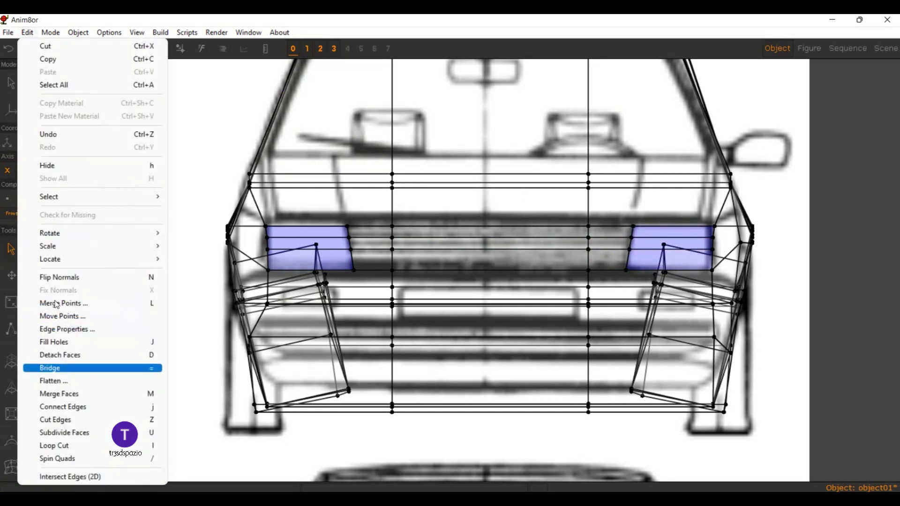
pyautogui.press('Return')
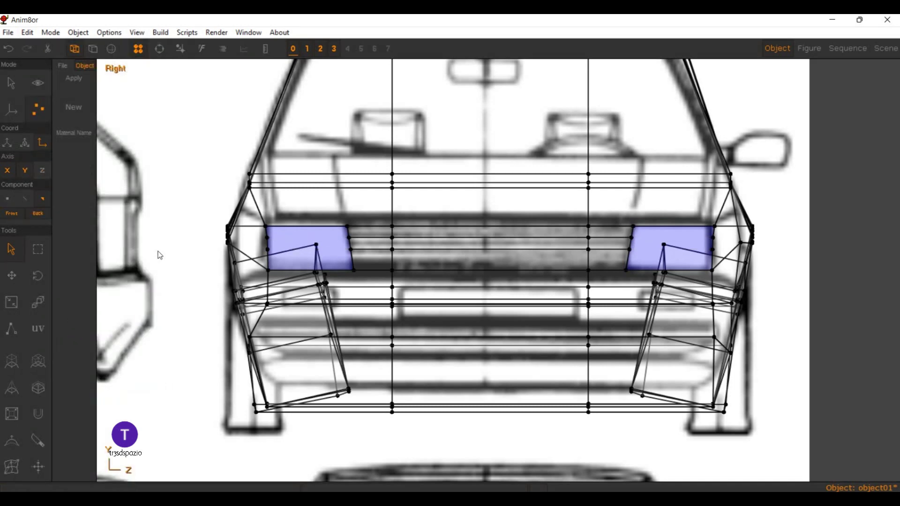
# Step: Switch the car to Flat Shaded display, orbiting and zooming to view it side-on
pyautogui.click(136, 46)
pyautogui.moveTo(373, 201); pyautogui.dragTo(372, 201)
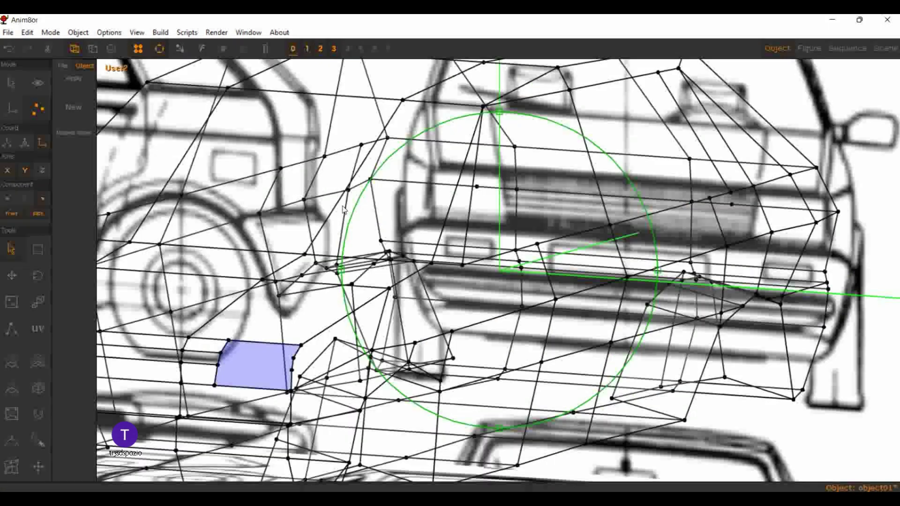
pyautogui.moveTo(372, 200); pyautogui.dragTo(54, 175, button='right')
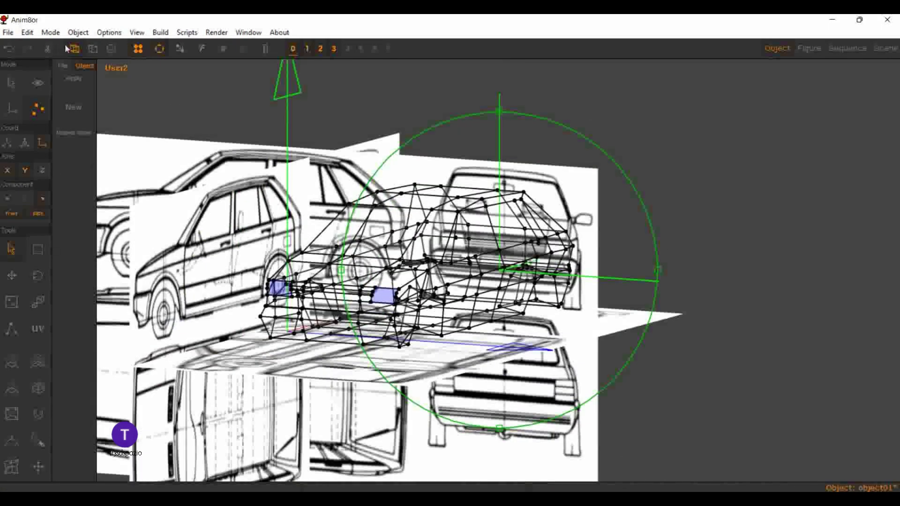
pyautogui.click(93, 48)
pyautogui.scroll(2, 225, 184)
pyautogui.scroll(1, 225, 185)
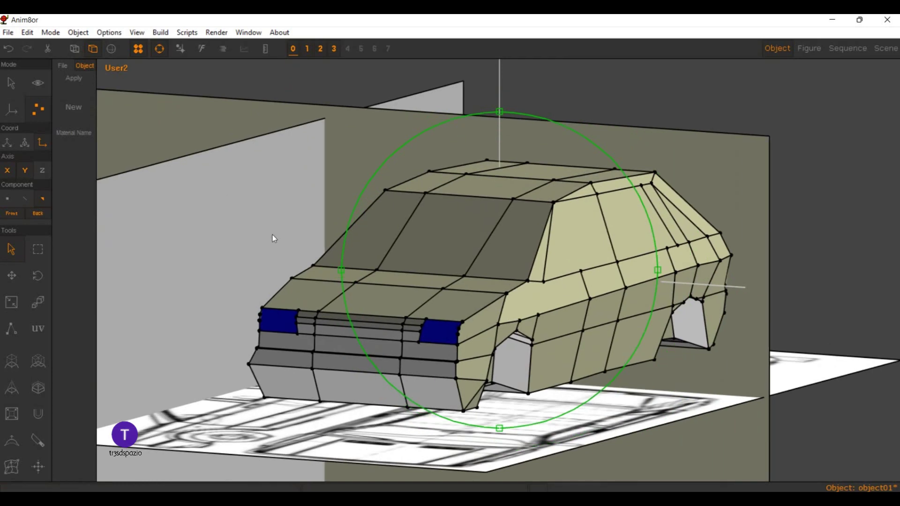
pyautogui.moveTo(277, 228)
pyautogui.mouseDown(button='right')
pyautogui.moveTo(327, 215)
pyautogui.moveTo(301, 215)
pyautogui.mouseUp(button='right')
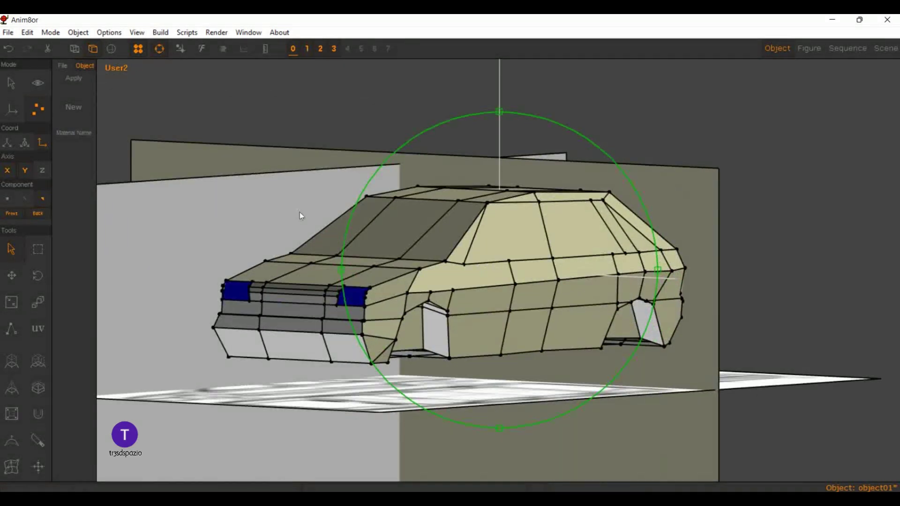
pyautogui.scroll(2, 298, 213)
pyautogui.scroll(2, 212, 218)
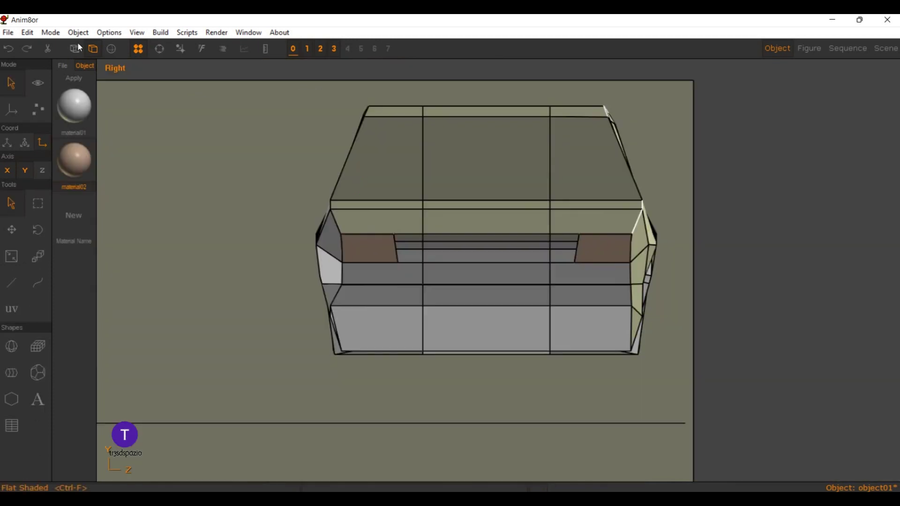
# Step: In the Right view, move the rear-body side vertex inward with point editing
pyautogui.click(171, 174)
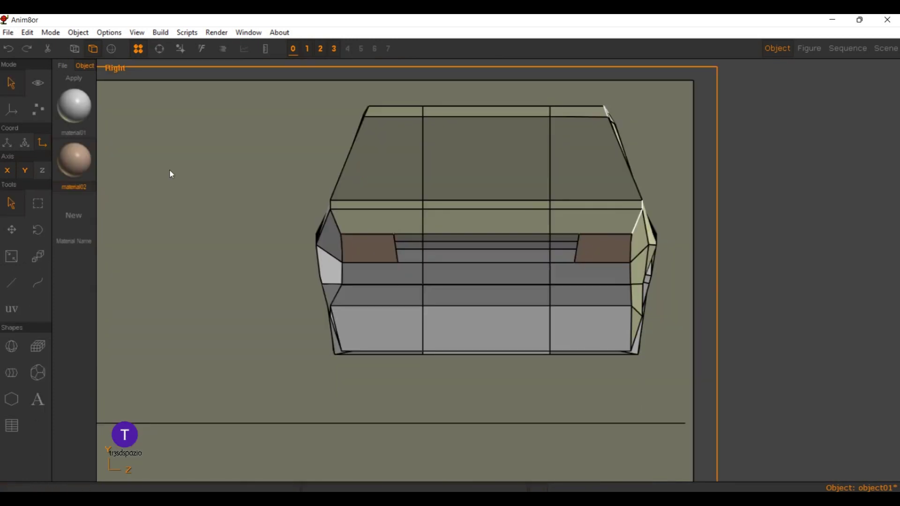
pyautogui.click(38, 109)
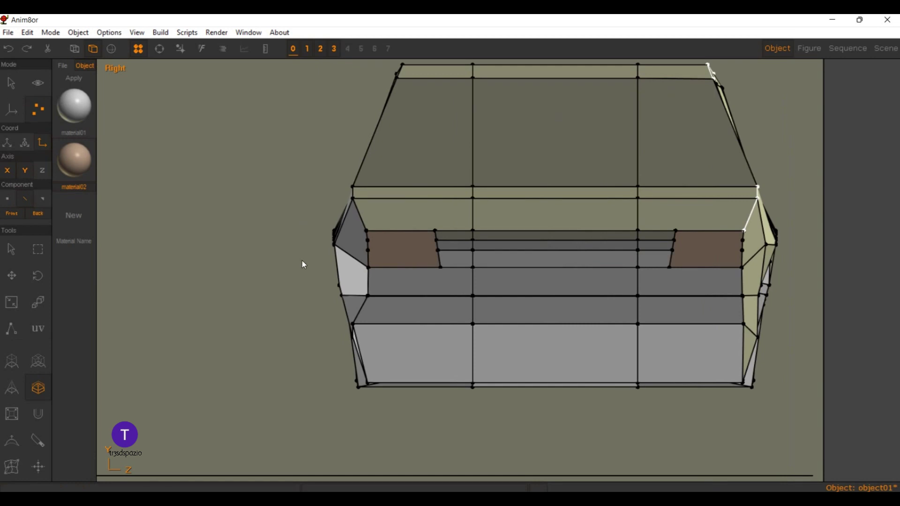
pyautogui.scroll(2, 284, 272)
pyautogui.scroll(3, 280, 266)
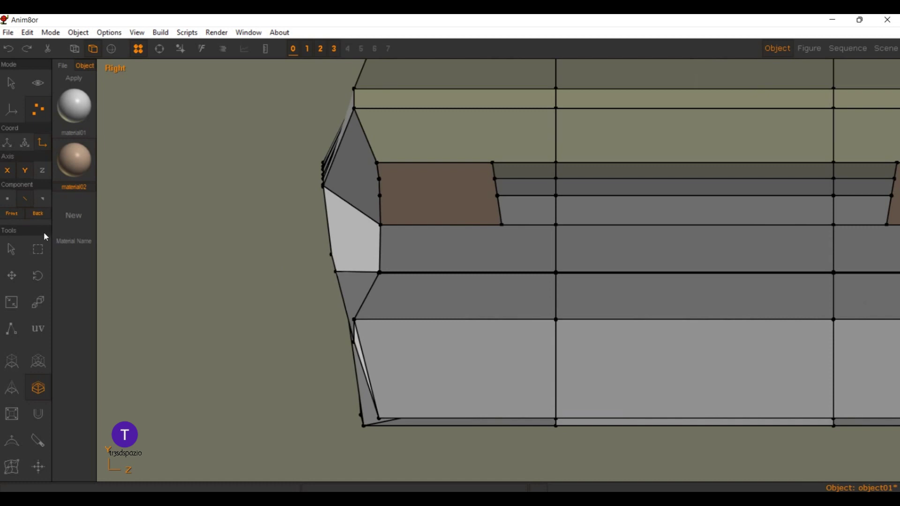
pyautogui.click(7, 198)
pyautogui.click(12, 275)
pyautogui.moveTo(164, 261); pyautogui.dragTo(184, 272)
# Step: Check the shape with wireframe, then flat and smooth shading
pyautogui.scroll(-3, 487, 258)
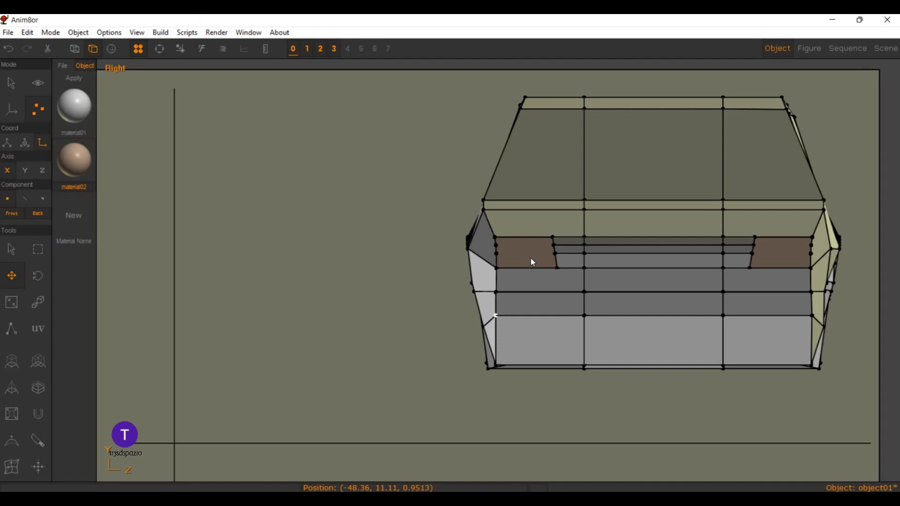
pyautogui.scroll(-1, 532, 262)
pyautogui.scroll(-1, 530, 258)
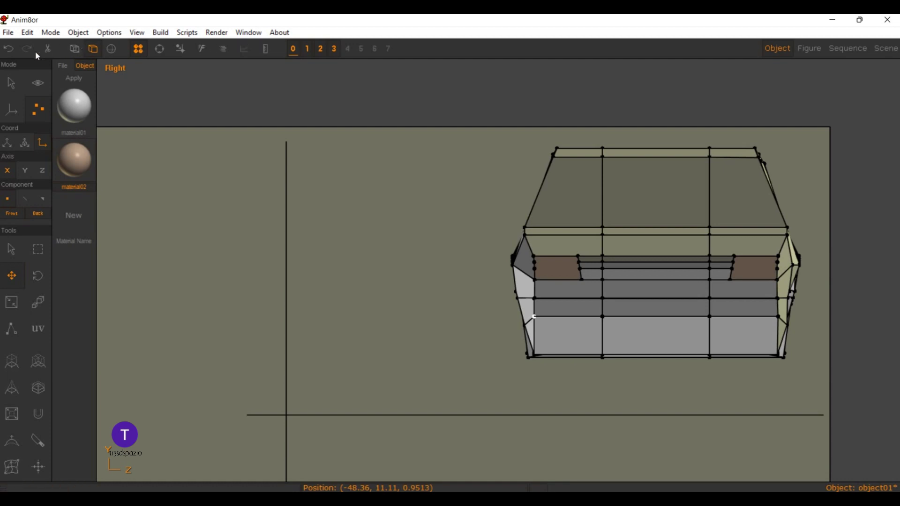
pyautogui.click(61, 46)
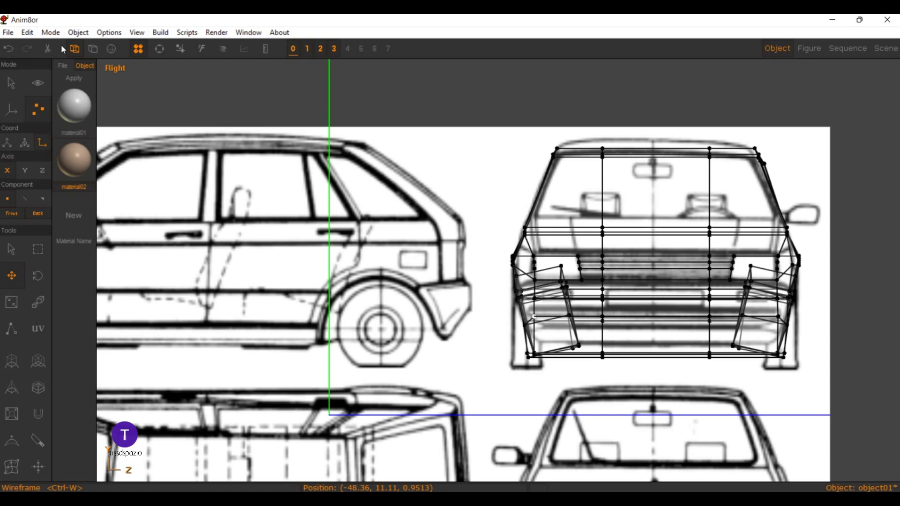
pyautogui.click(73, 47)
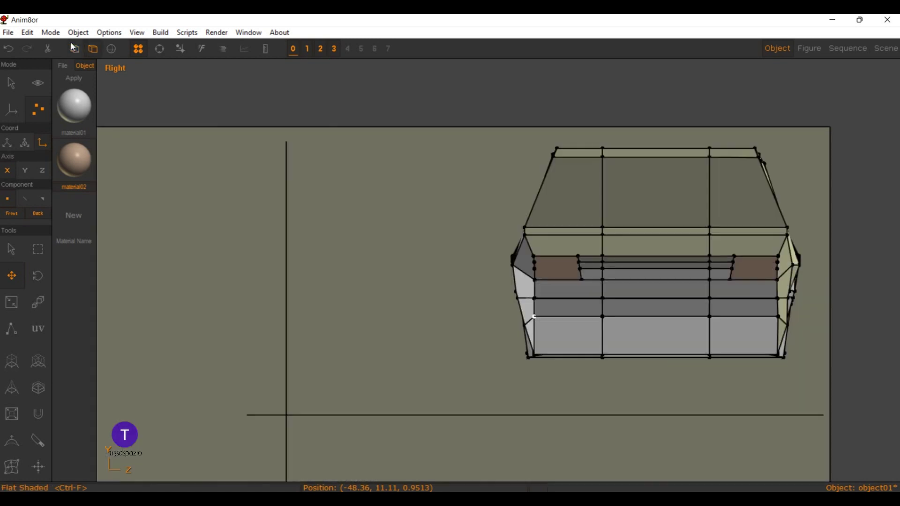
pyautogui.click(111, 48)
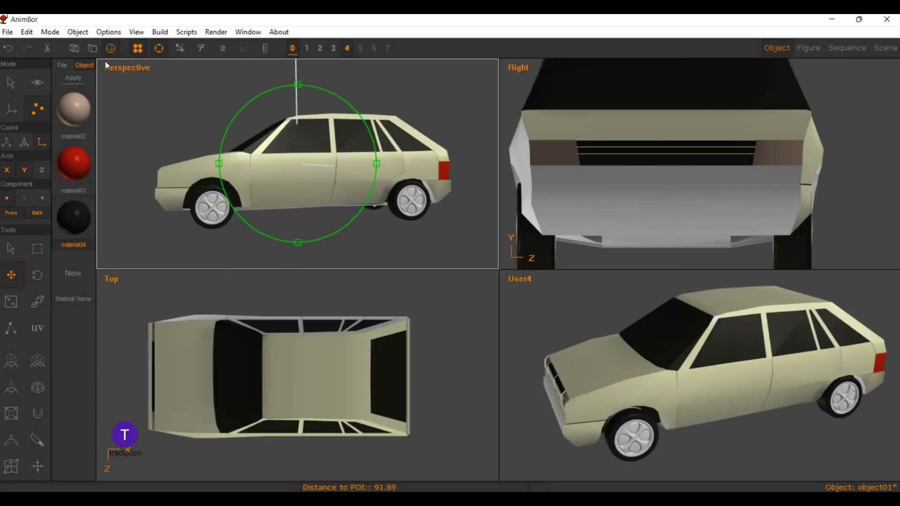
# Step: Change the Perspective viewport to Front and set User4 to an orbited Perspective view
pyautogui.click(106, 64)
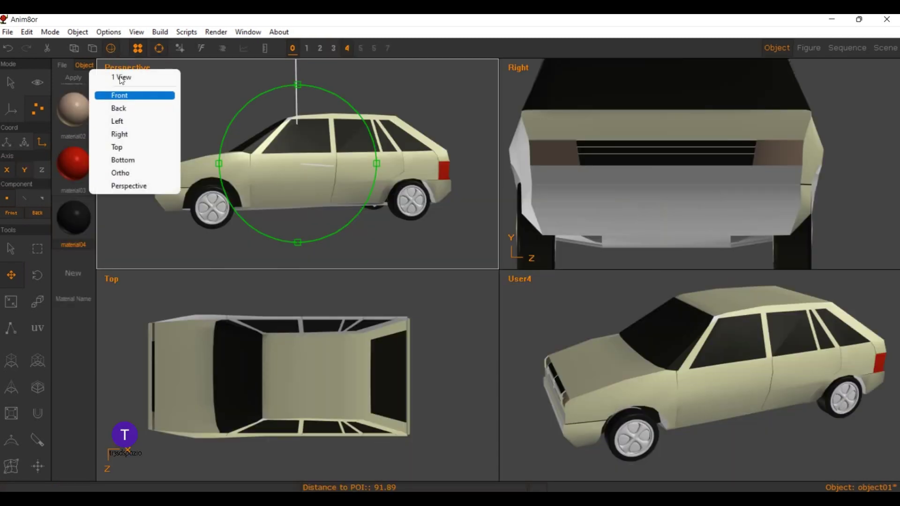
pyautogui.click(119, 95)
pyautogui.scroll(-3, 557, 96)
pyautogui.scroll(-3, 543, 142)
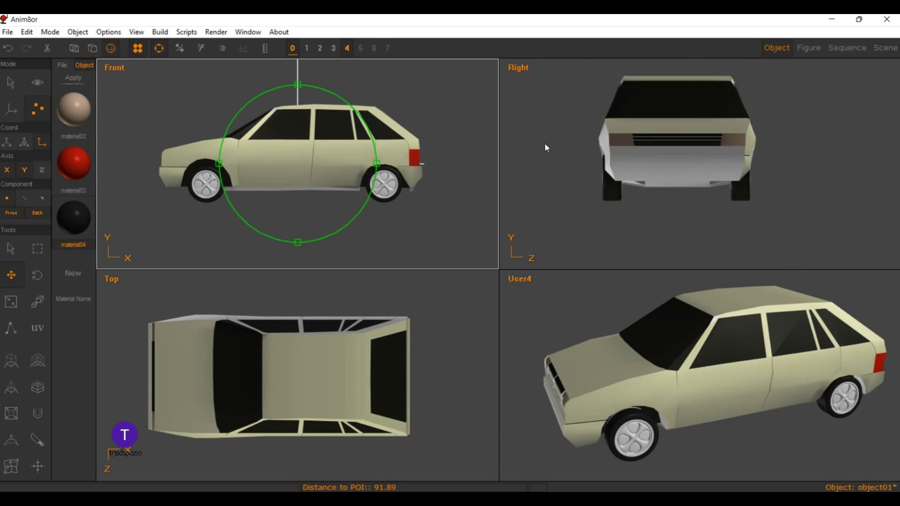
pyautogui.click(558, 290)
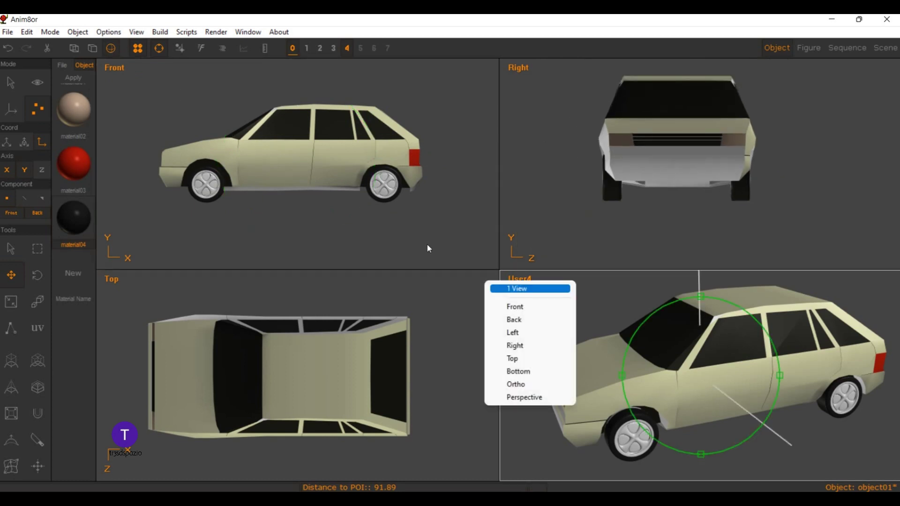
pyautogui.press('Down')
pyautogui.press('Down')
pyautogui.press('Down')
pyautogui.press('Return')
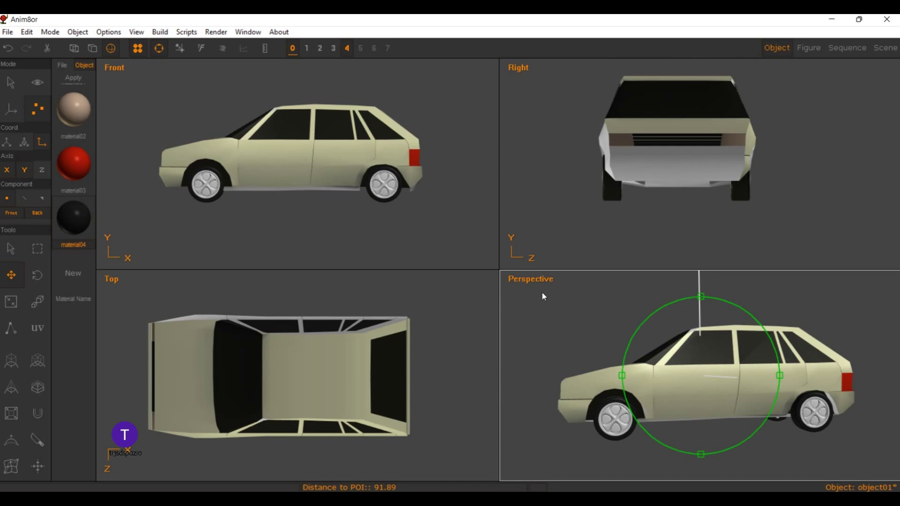
pyautogui.moveTo(544, 296)
pyautogui.mouseDown(button='right')
pyautogui.moveTo(586, 306)
pyautogui.moveTo(588, 299)
pyautogui.mouseUp(button='right')
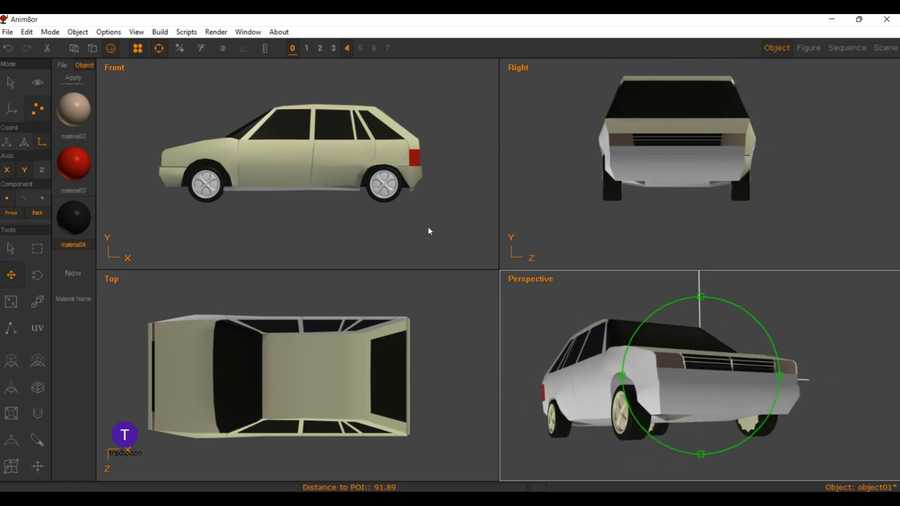
# Step: Maximise the Perspective view and orbit the car round to a side view
pyautogui.press('v')
pyautogui.press('Return')
pyautogui.moveTo(431, 238)
pyautogui.mouseDown(button='right')
pyautogui.moveTo(375, 222)
pyautogui.moveTo(400, 232)
pyautogui.moveTo(402, 255)
pyautogui.moveTo(397, 248)
pyautogui.moveTo(437, 241)
pyautogui.moveTo(558, 246)
pyautogui.moveTo(576, 264)
pyautogui.moveTo(620, 237)
pyautogui.moveTo(676, 238)
pyautogui.moveTo(708, 257)
pyautogui.moveTo(584, 248)
pyautogui.moveTo(445, 257)
pyautogui.mouseUp(button='right')
pyautogui.scroll(-3, 399, 231)
pyautogui.scroll(2, 381, 256)
# Step: Orbit and zoom the Perspective view to inspect the car from behind and front three-quarter
pyautogui.scroll(3, 717, 253)
pyautogui.scroll(2, 440, 256)
pyautogui.scroll(2, 440, 256)
pyautogui.scroll(-4, 440, 256)
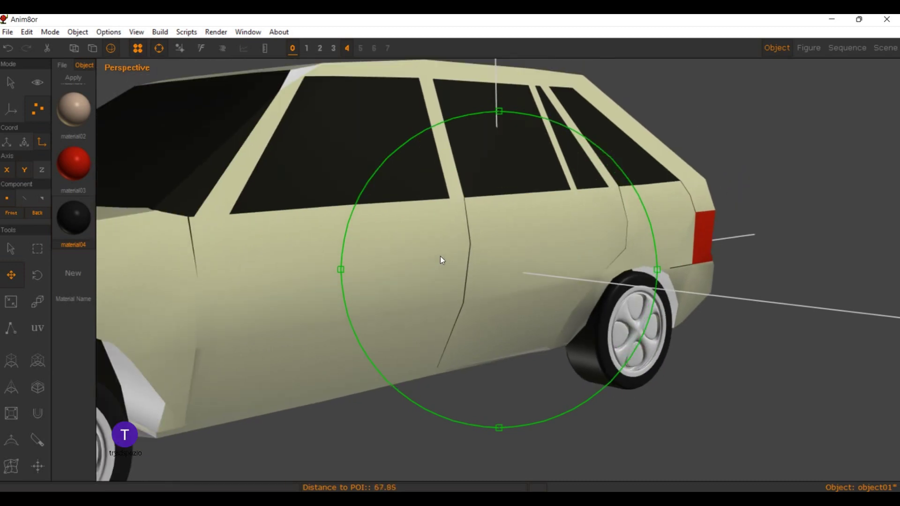
pyautogui.scroll(-3, 440, 256)
pyautogui.moveTo(344, 282)
pyautogui.mouseDown(button='right')
pyautogui.moveTo(430, 261)
pyautogui.moveTo(500, 268)
pyautogui.moveTo(346, 257)
pyautogui.moveTo(285, 270)
pyautogui.mouseUp(button='right')
pyautogui.scroll(-1, 403, 274)
pyautogui.scroll(-3, 398, 274)
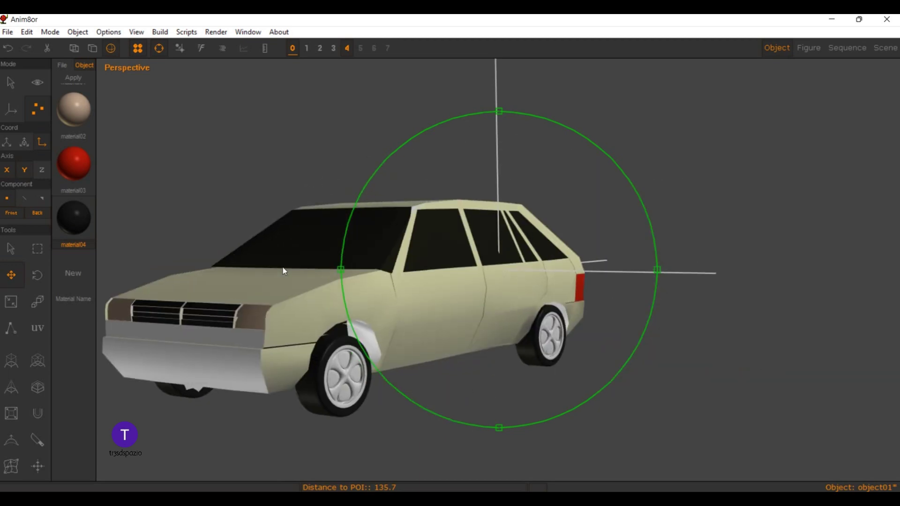
pyautogui.moveTo(209, 196); pyautogui.dragTo(367, 204, button='right')
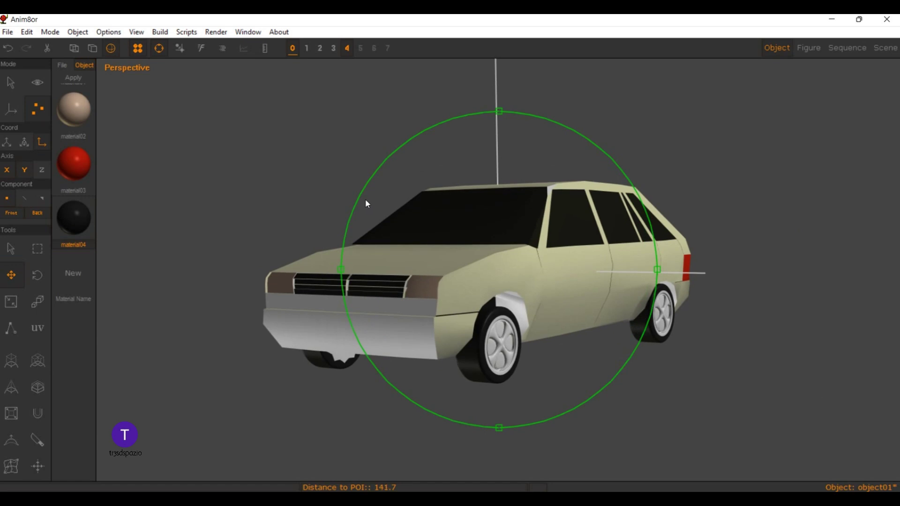
# Step: Toggle to four views and back, then orbit to a high rear three-quarter view
pyautogui.press('4')
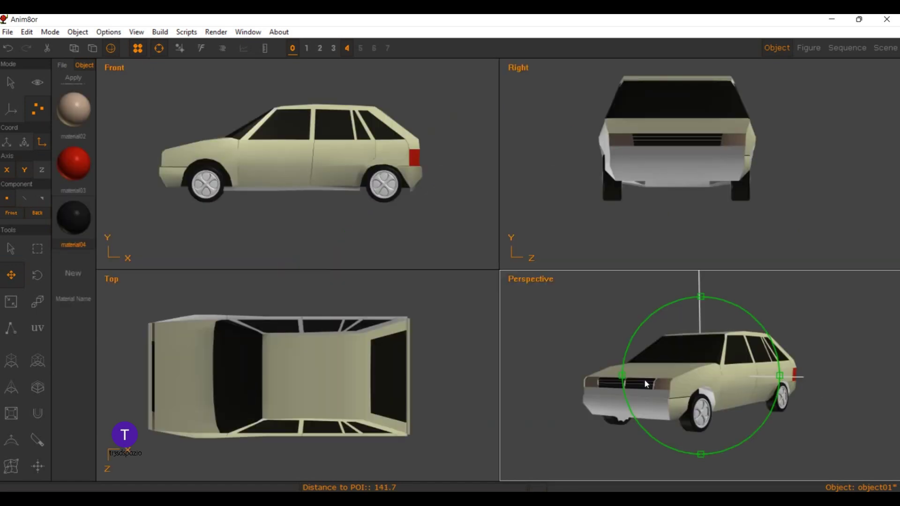
pyautogui.scroll(1, 186, 85)
pyautogui.press('4')
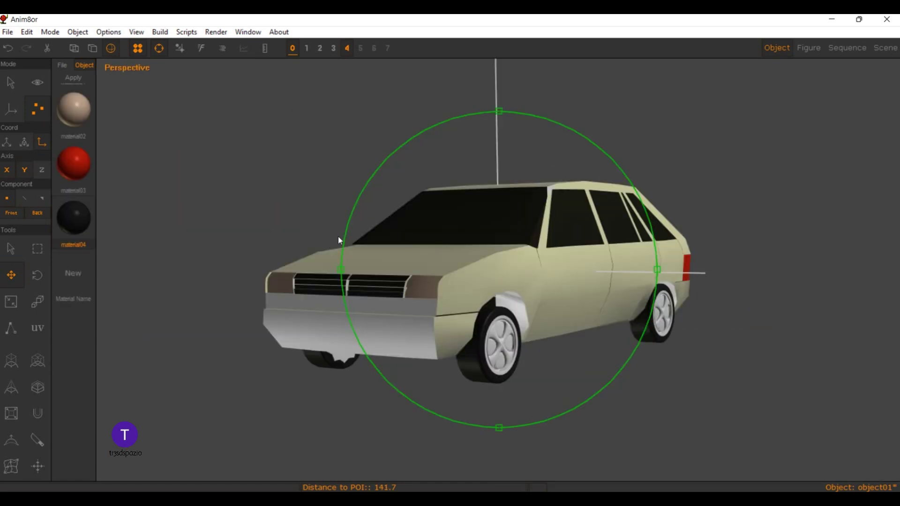
pyautogui.moveTo(338, 236)
pyautogui.mouseDown(button='right')
pyautogui.moveTo(438, 235)
pyautogui.moveTo(448, 293)
pyautogui.moveTo(184, 230)
pyautogui.moveTo(145, 235)
pyautogui.moveTo(282, 245)
pyautogui.moveTo(343, 231)
pyautogui.moveTo(460, 226)
pyautogui.moveTo(297, 245)
pyautogui.moveTo(299, 226)
pyautogui.mouseUp(button='right')
# Step: Zoom and orbit to a side view of the car, then show all four views together
pyautogui.scroll(2, 283, 253)
pyautogui.scroll(2, 246, 305)
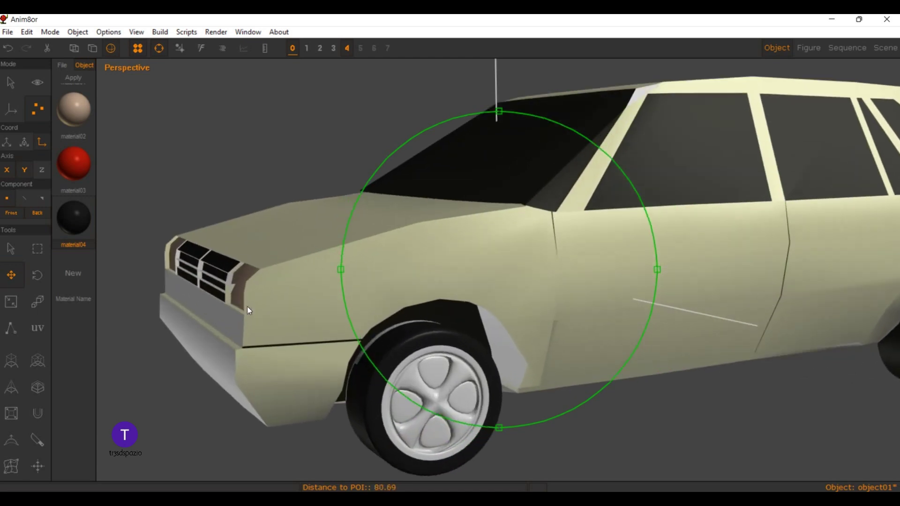
pyautogui.scroll(2, 229, 283)
pyautogui.scroll(2, 230, 283)
pyautogui.scroll(-3, 230, 284)
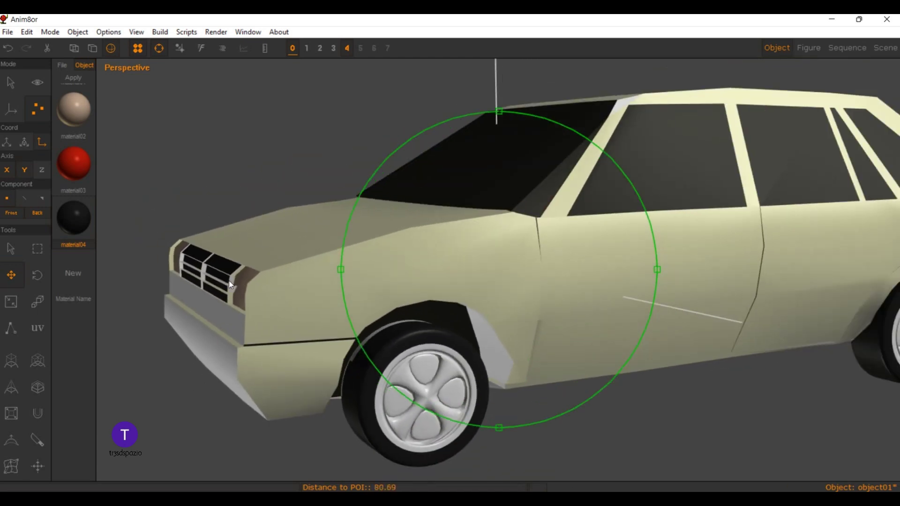
pyautogui.scroll(-3, 230, 284)
pyautogui.scroll(-2, 229, 284)
pyautogui.moveTo(229, 284)
pyautogui.mouseDown(button='right')
pyautogui.moveTo(395, 229)
pyautogui.moveTo(424, 231)
pyautogui.moveTo(302, 243)
pyautogui.moveTo(407, 236)
pyautogui.moveTo(436, 271)
pyautogui.moveTo(442, 296)
pyautogui.moveTo(425, 217)
pyautogui.mouseUp(button='right')
pyautogui.scroll(1, 418, 235)
pyautogui.press('4')
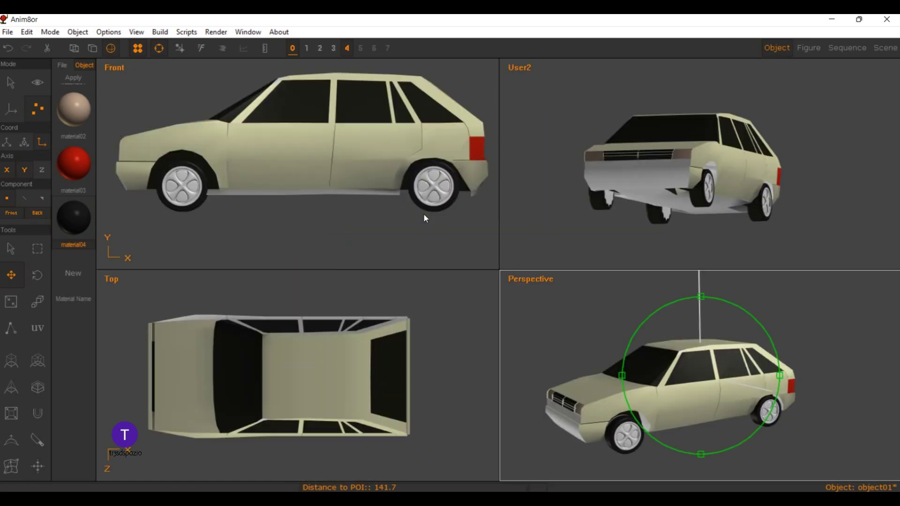